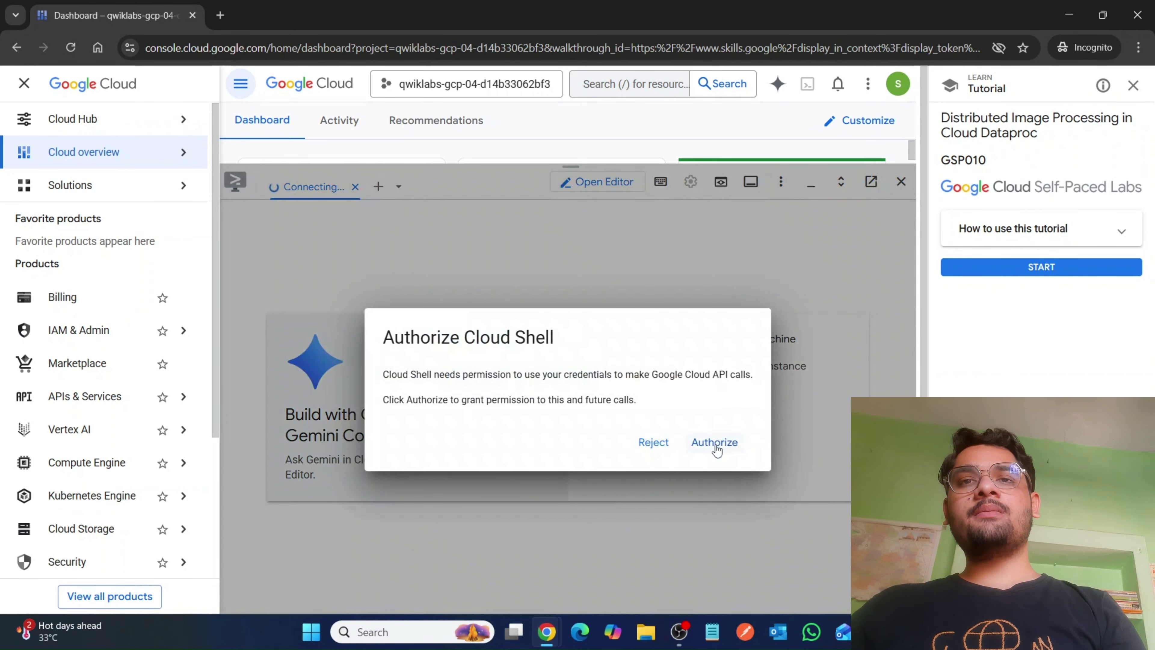
# Authorize Cloud Shell to use the account credentials and close the navigation menu.
pyautogui.click(716, 450)
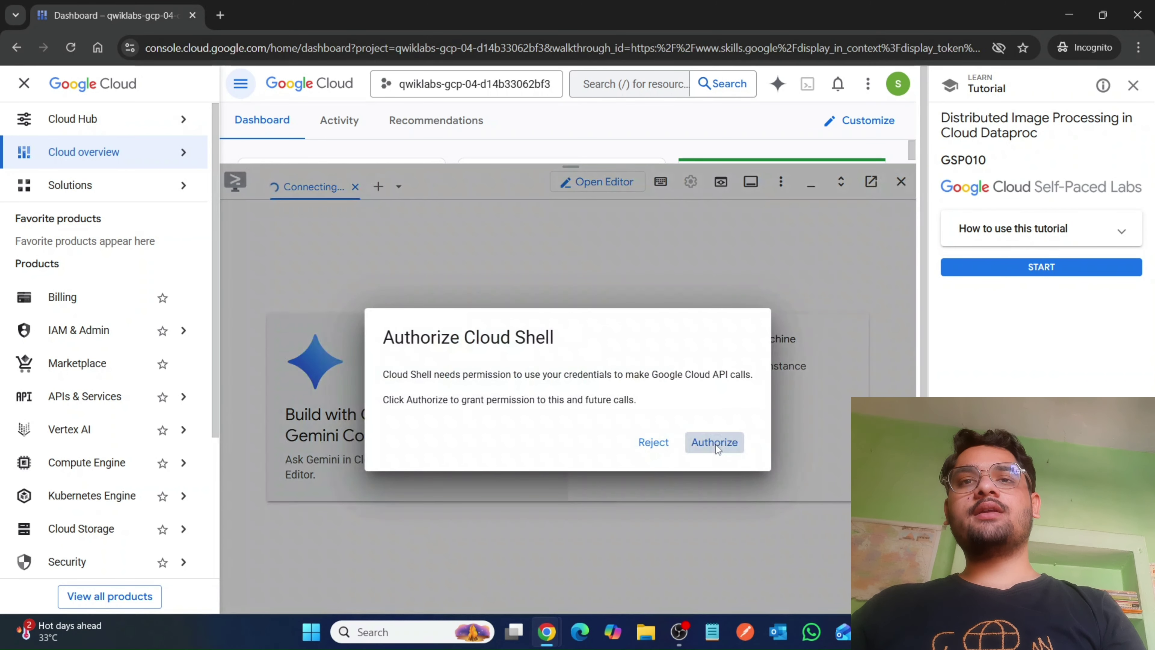
pyautogui.click(29, 84)
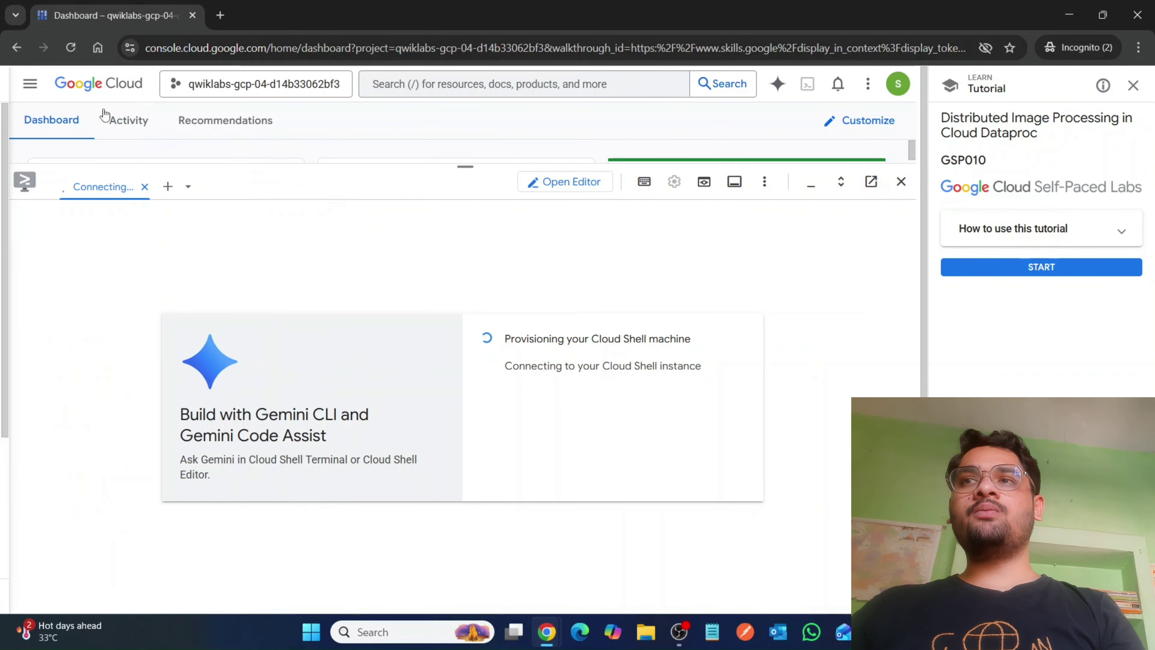
# Switch to the lab instructions and read from the Cloud Dataproc introduction through Task 1 on creating a development machine.
pyautogui.moveTo(544, 635)
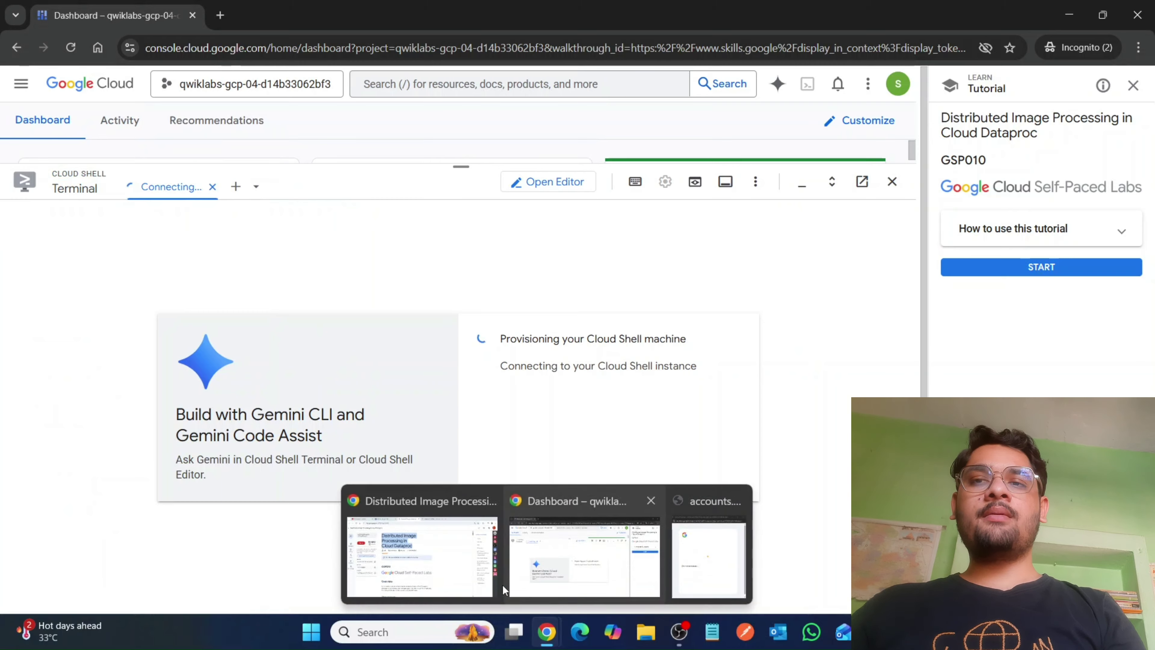
pyautogui.click(455, 482)
pyautogui.scroll(-10, 534, 433)
pyautogui.scroll(-20, 535, 437)
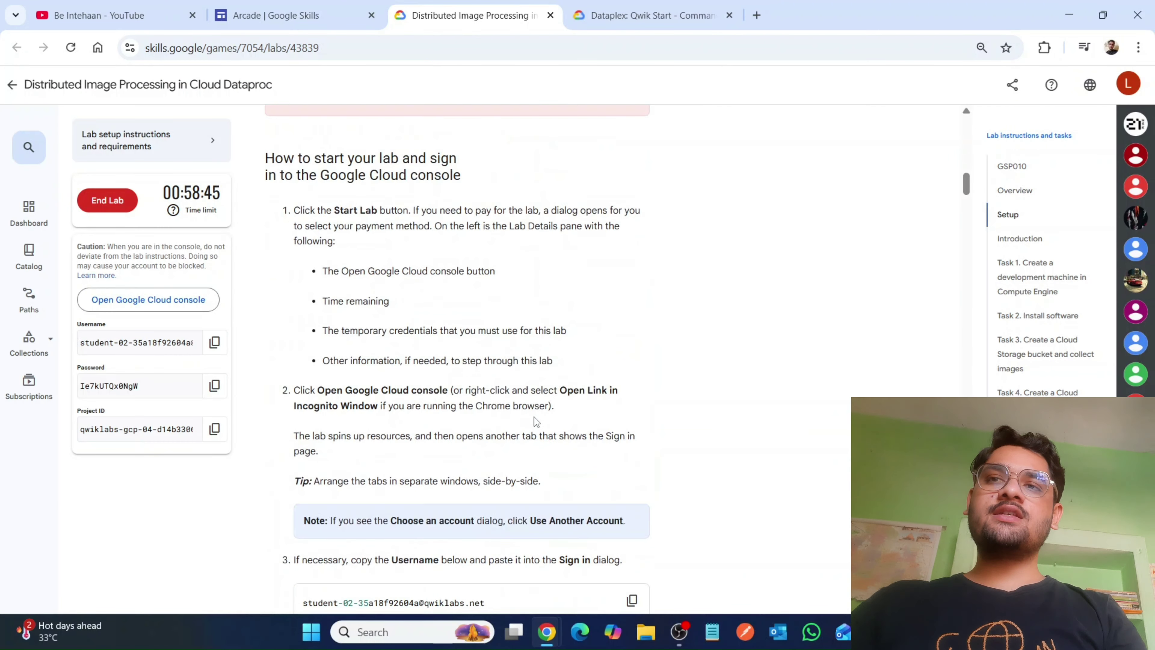
pyautogui.scroll(2, 534, 403)
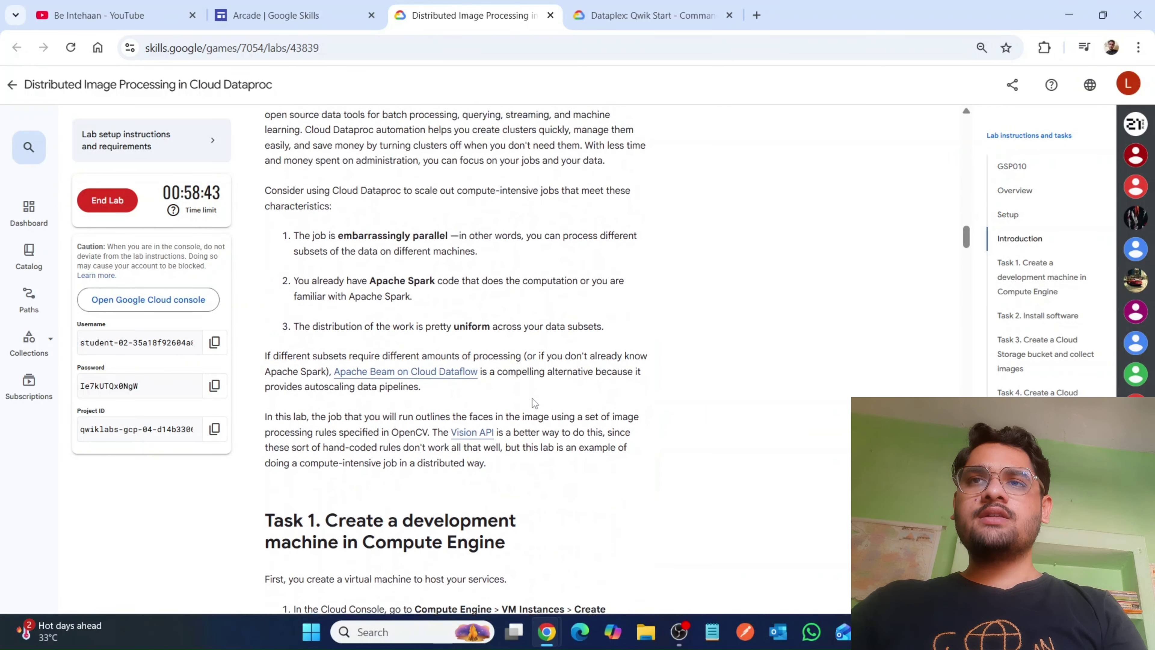
pyautogui.moveTo(285, 241); pyautogui.dragTo(602, 325)
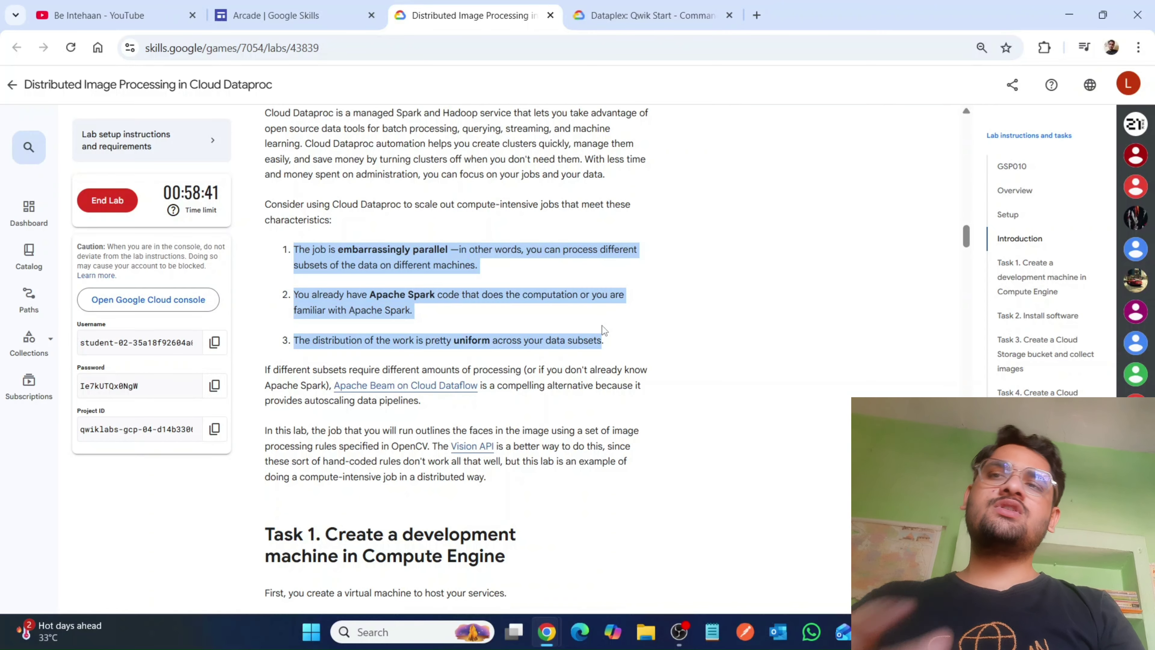
pyautogui.scroll(-1, 658, 404)
pyautogui.scroll(-2, 671, 440)
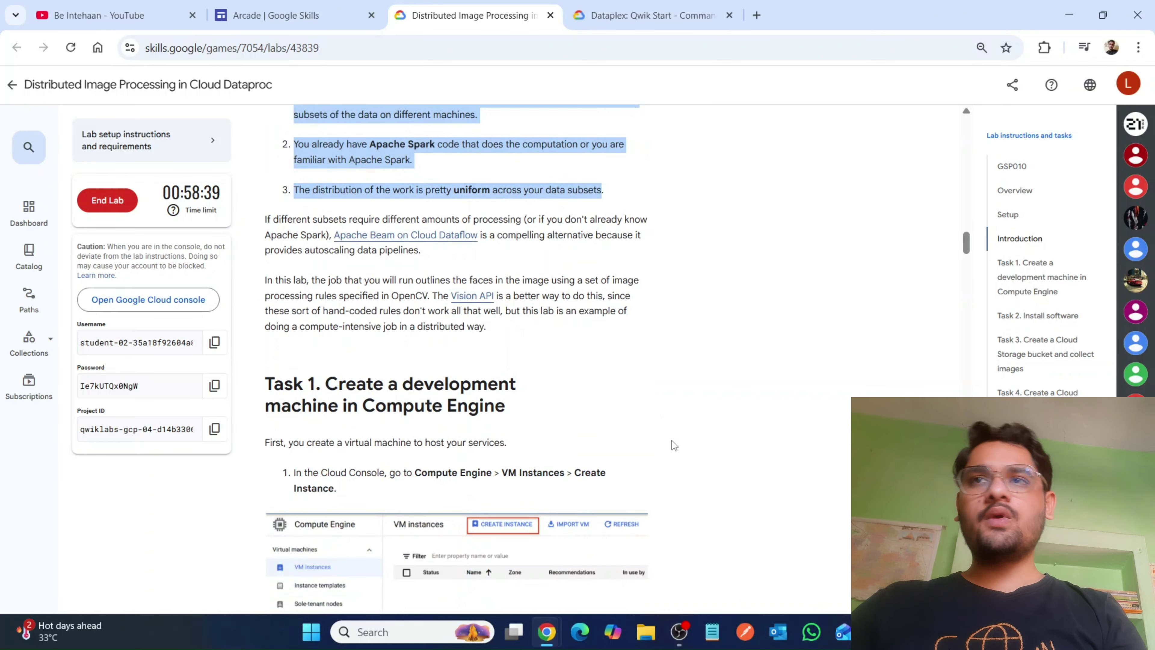
pyautogui.scroll(12, 671, 440)
pyautogui.scroll(-12, 671, 441)
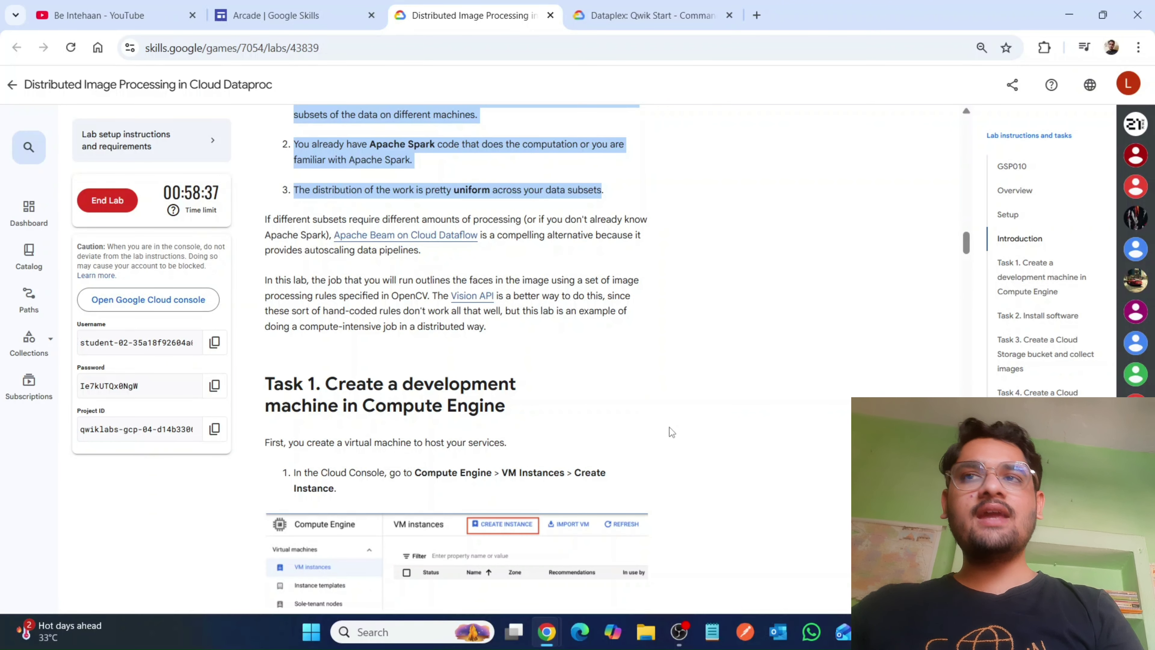
pyautogui.scroll(-7, 661, 415)
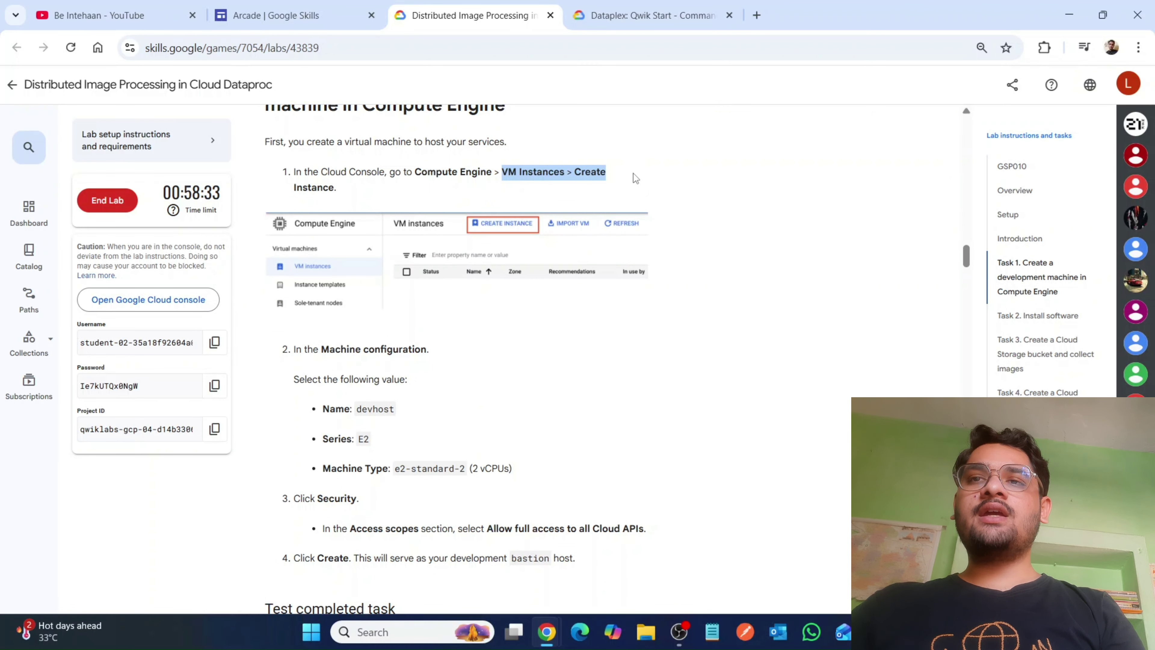
# Return to the Google Cloud console, shrink the Cloud Shell terminal and open Compute Engine's VM instances page.
pyautogui.moveTo(537, 637)
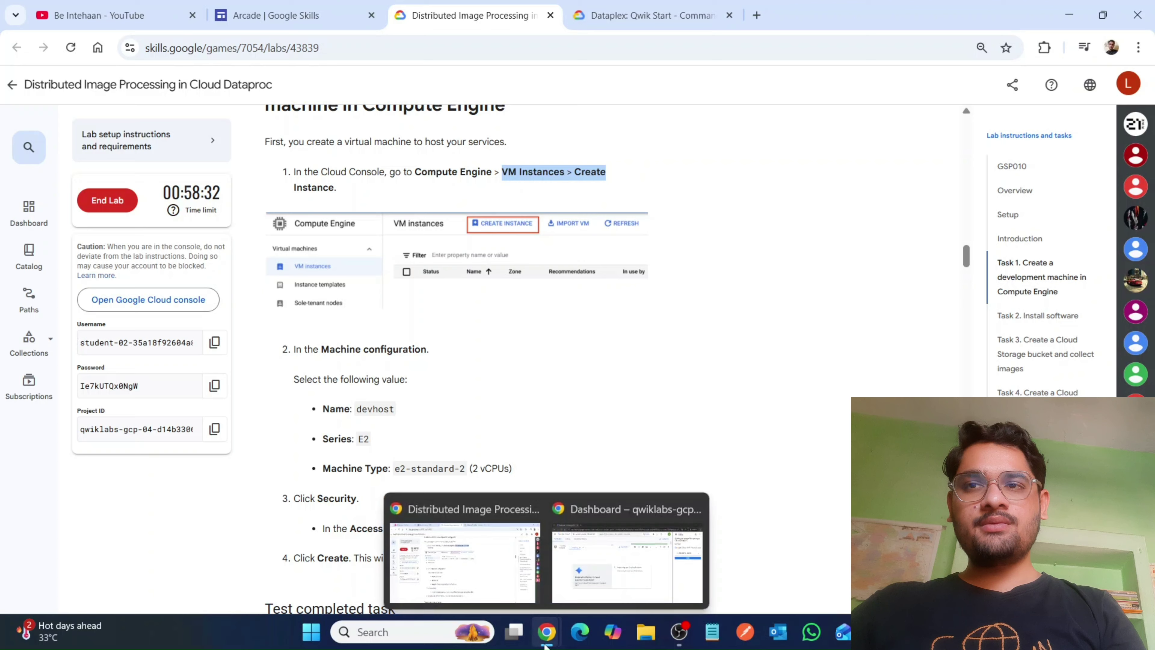
pyautogui.click(600, 577)
pyautogui.moveTo(460, 159); pyautogui.dragTo(498, 459)
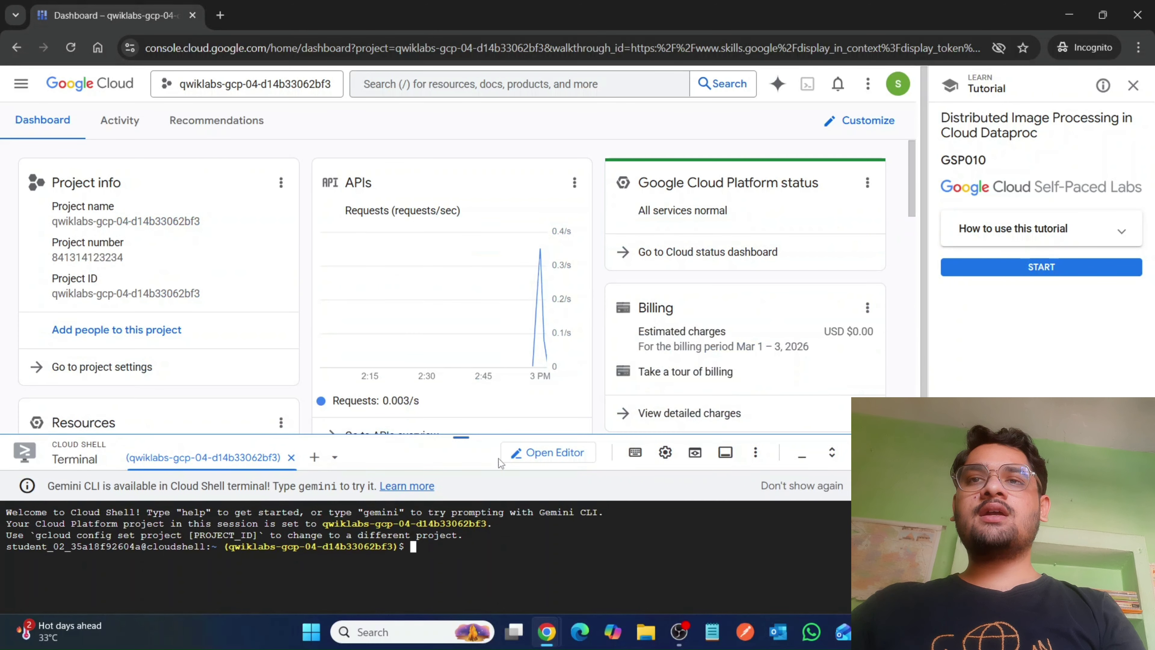
pyautogui.click(32, 92)
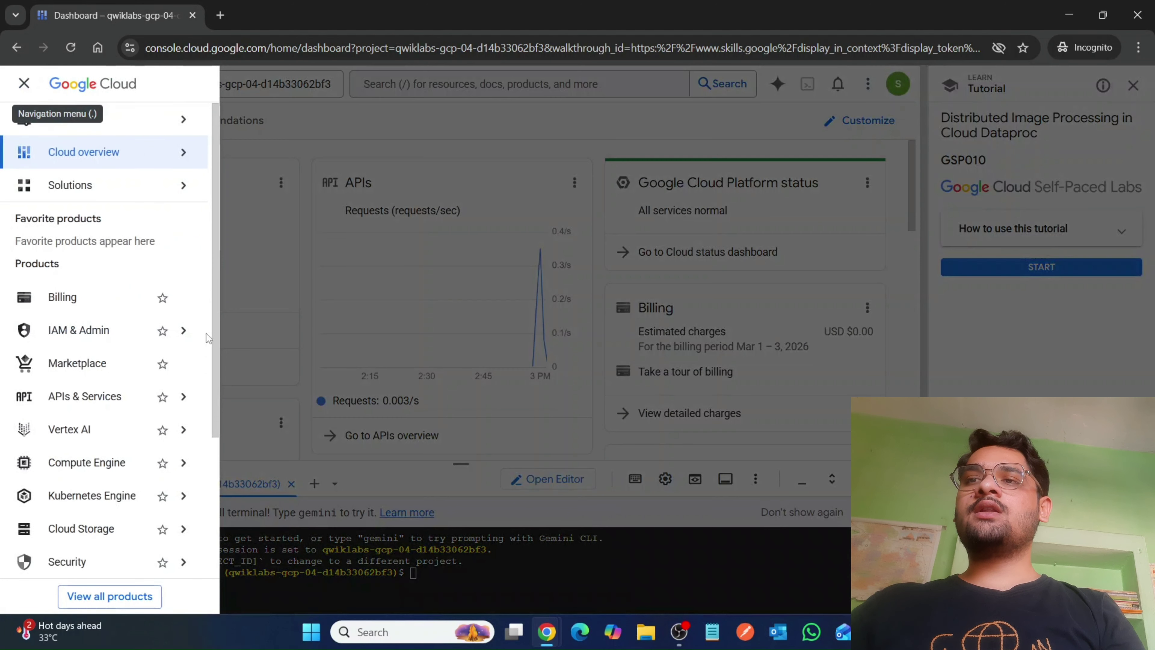
pyautogui.moveTo(85, 471)
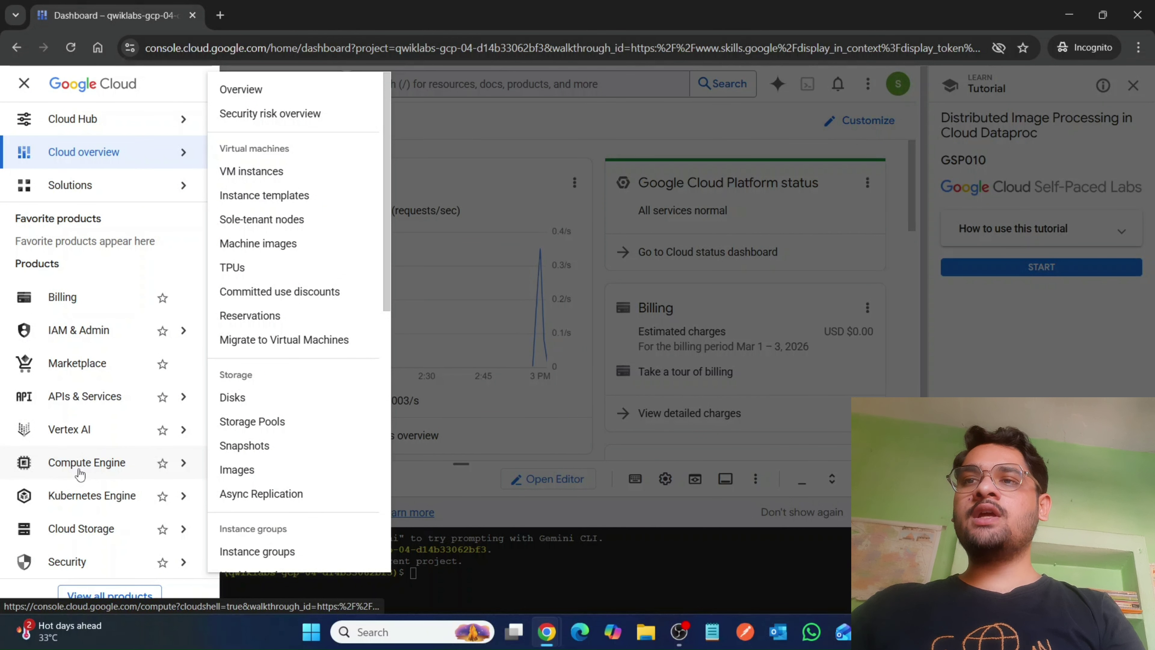
pyautogui.click(272, 180)
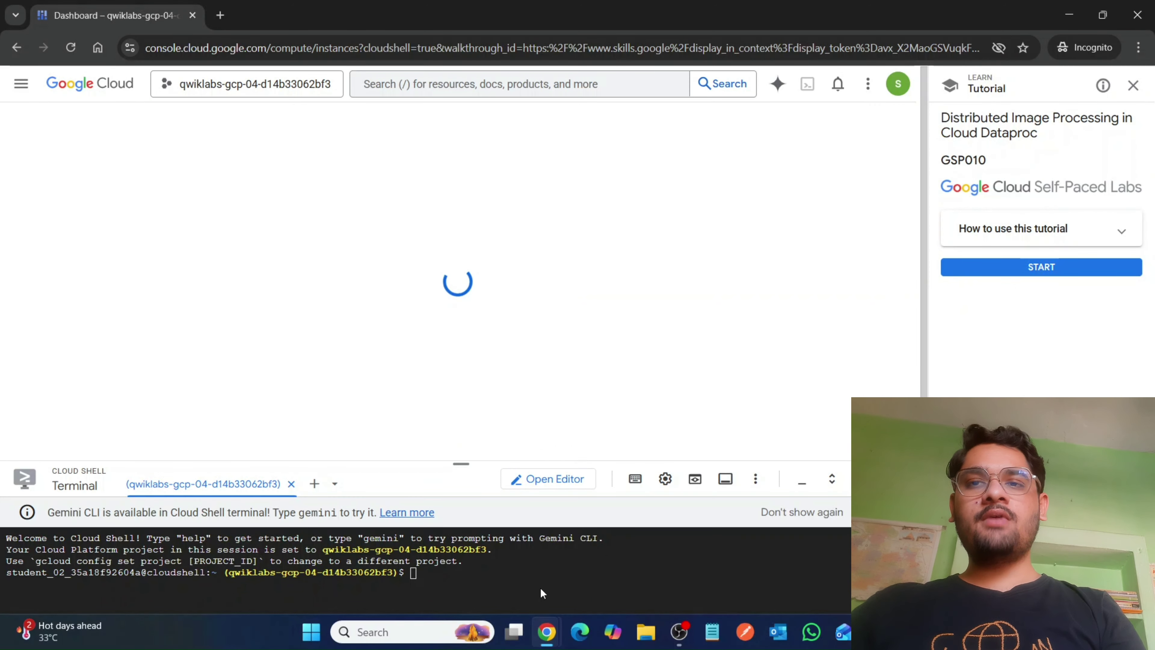
# Look up the required machine name in the lab instructions, then start a new VM instance in the console and name it devhost.
pyautogui.moveTo(558, 638)
pyautogui.click(478, 548)
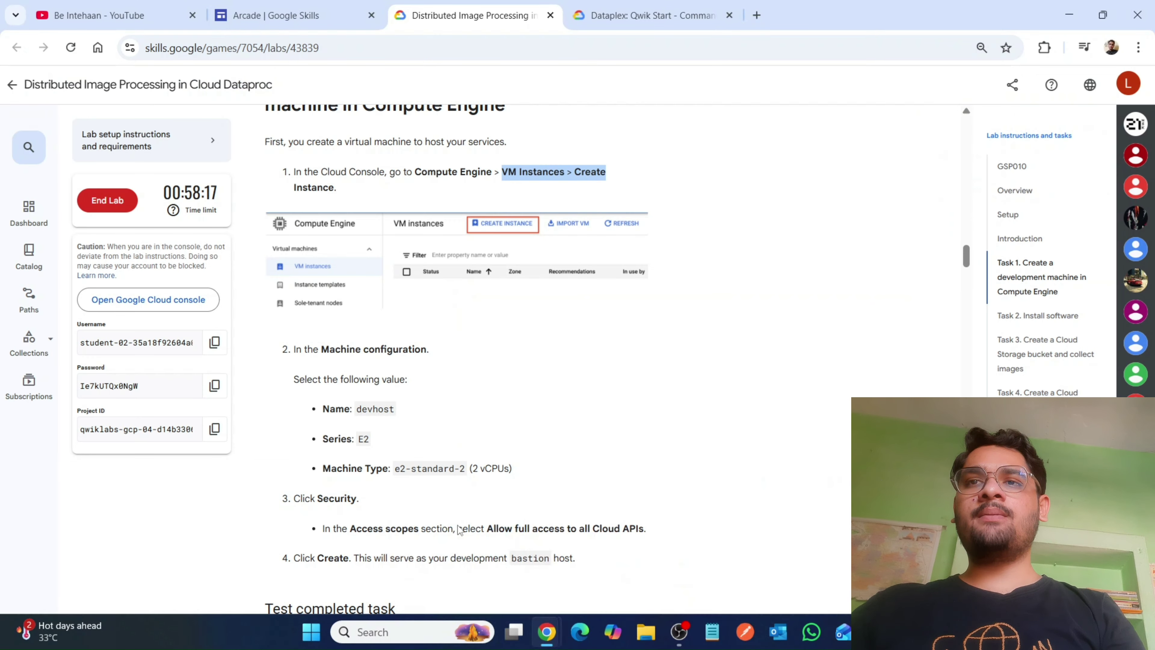
pyautogui.doubleClick(358, 407)
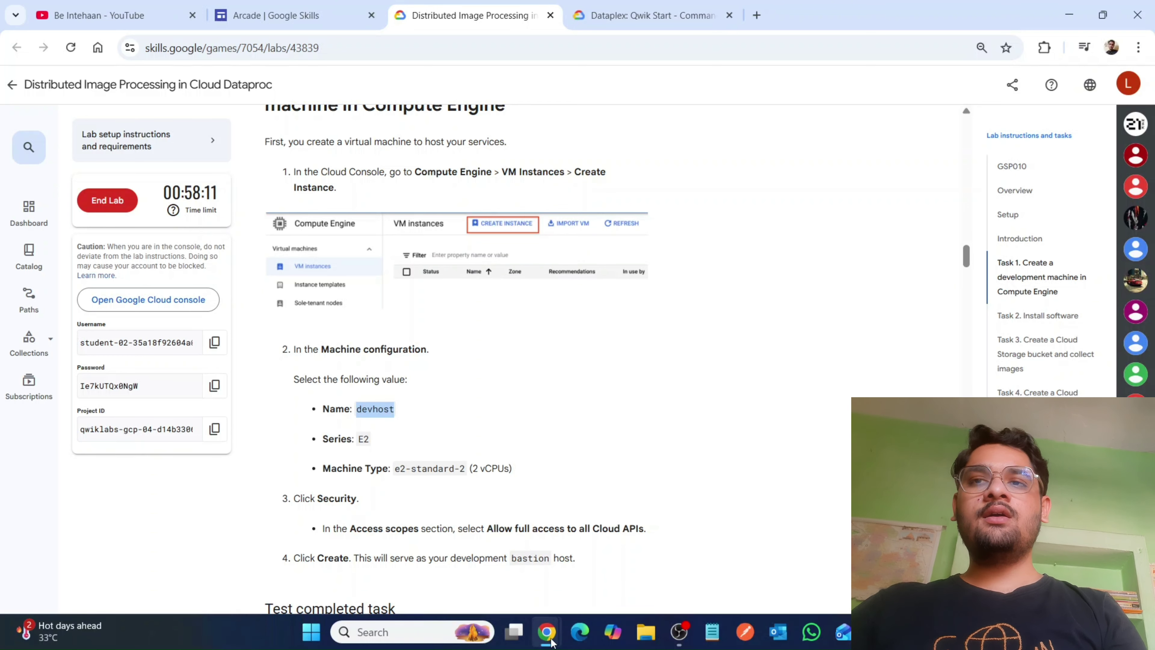
pyautogui.moveTo(548, 633)
pyautogui.click(607, 568)
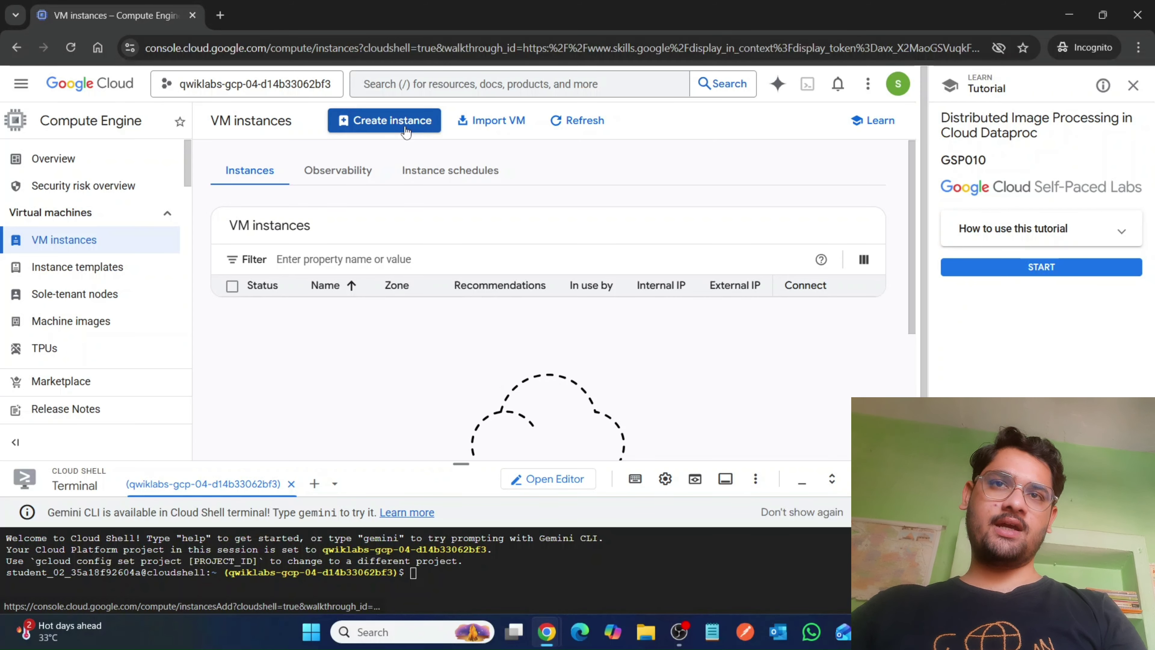
pyautogui.click(406, 132)
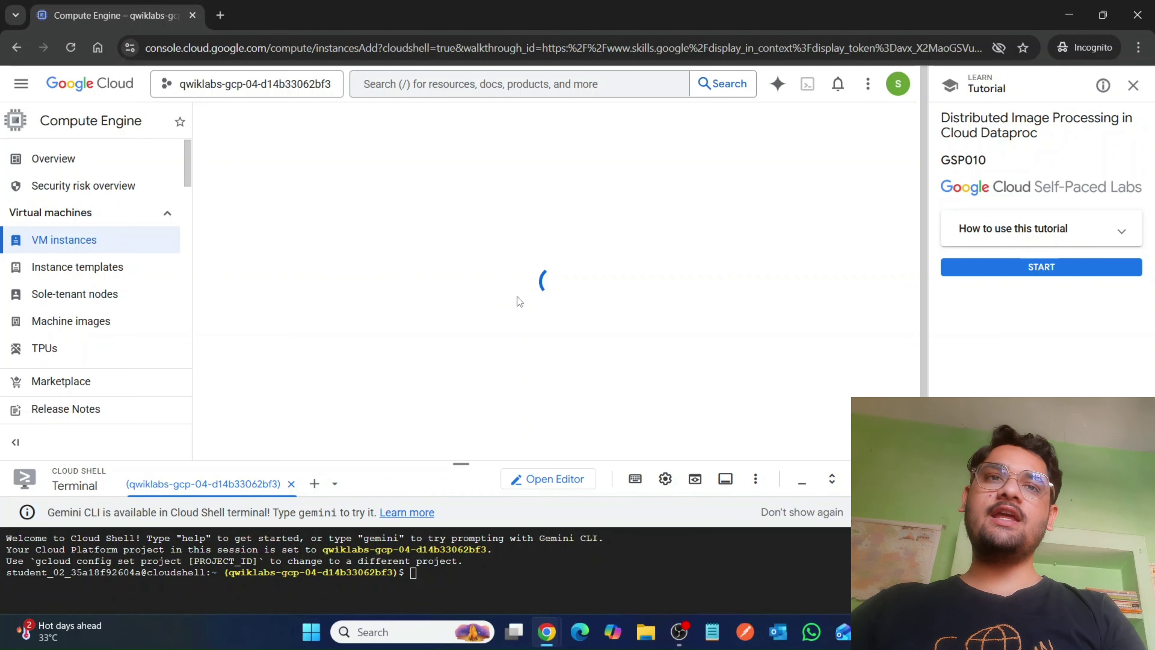
pyautogui.click(408, 195)
pyautogui.hotkey('ctrl', 'a')
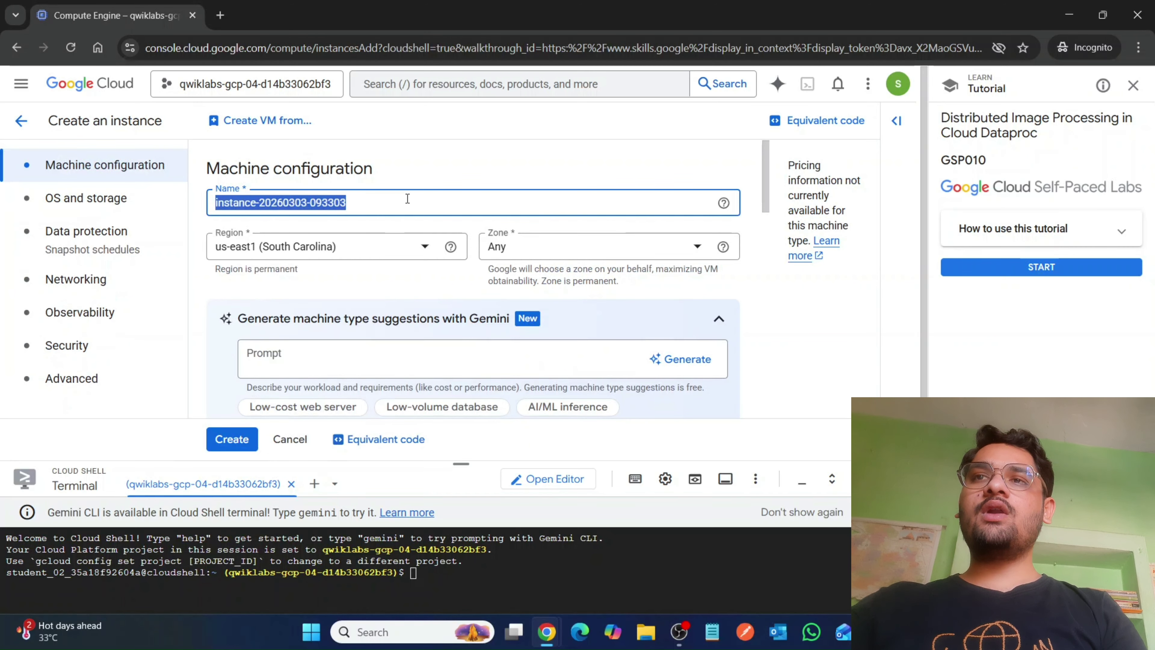
pyautogui.write('devhost')
# Check the required series and machine type in the lab instructions and set the E2 instance's machine type to e2-standard-2.
pyautogui.moveTo(547, 631)
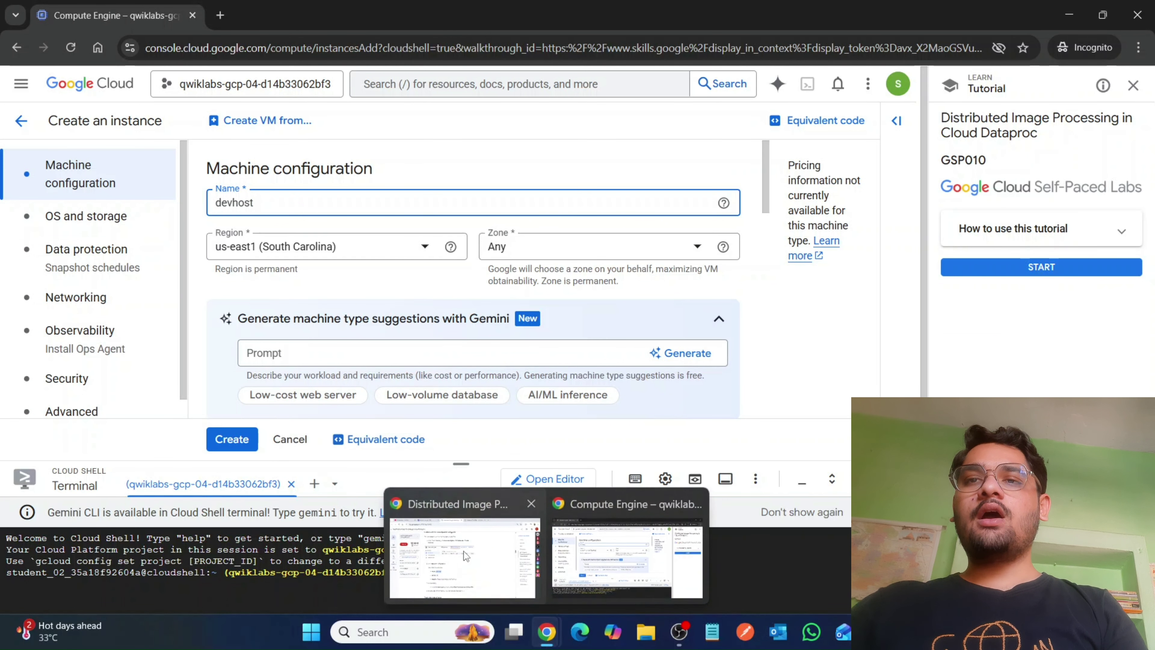
pyautogui.click(464, 550)
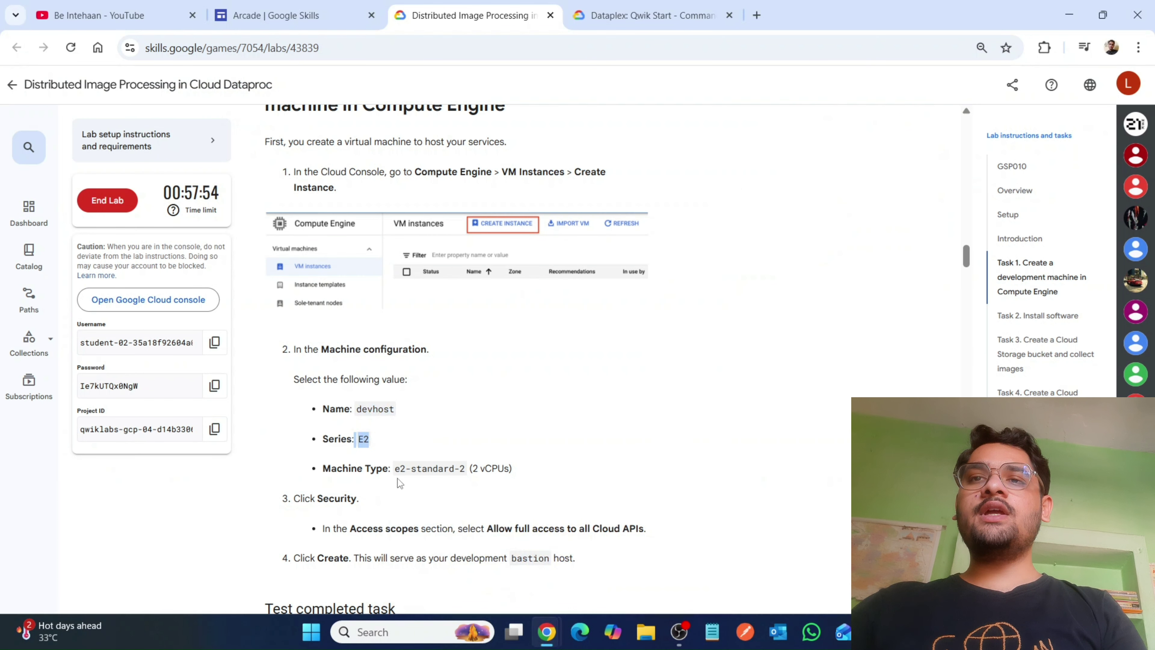
pyautogui.moveTo(397, 479); pyautogui.dragTo(509, 471)
pyautogui.moveTo(548, 637)
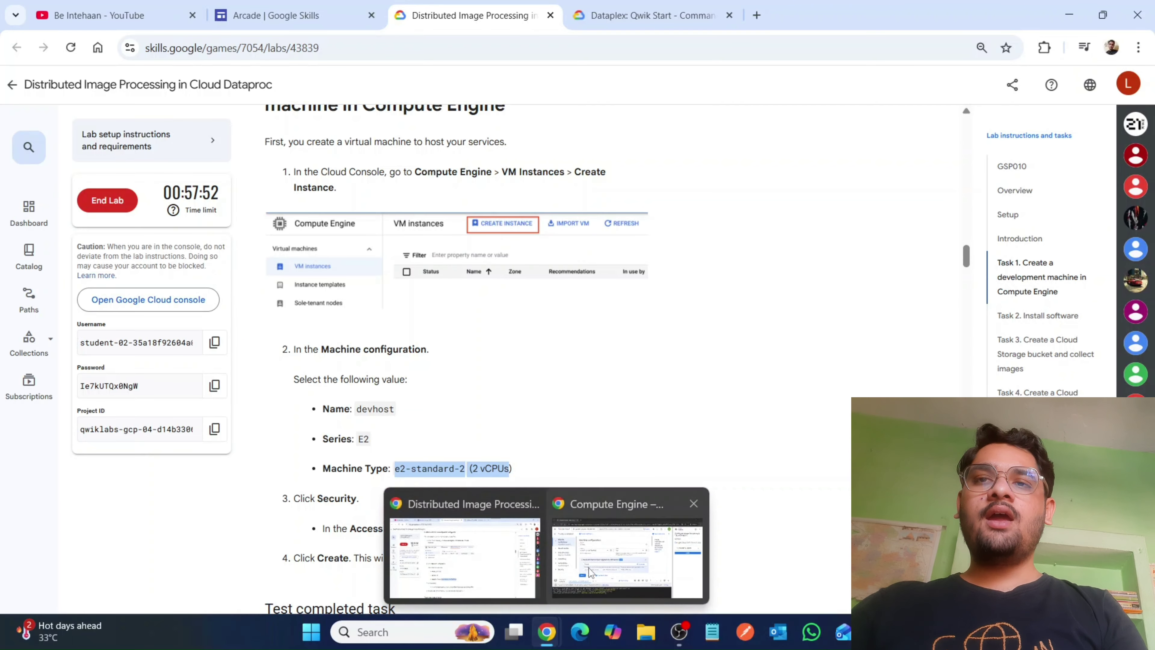
pyautogui.click(773, 565)
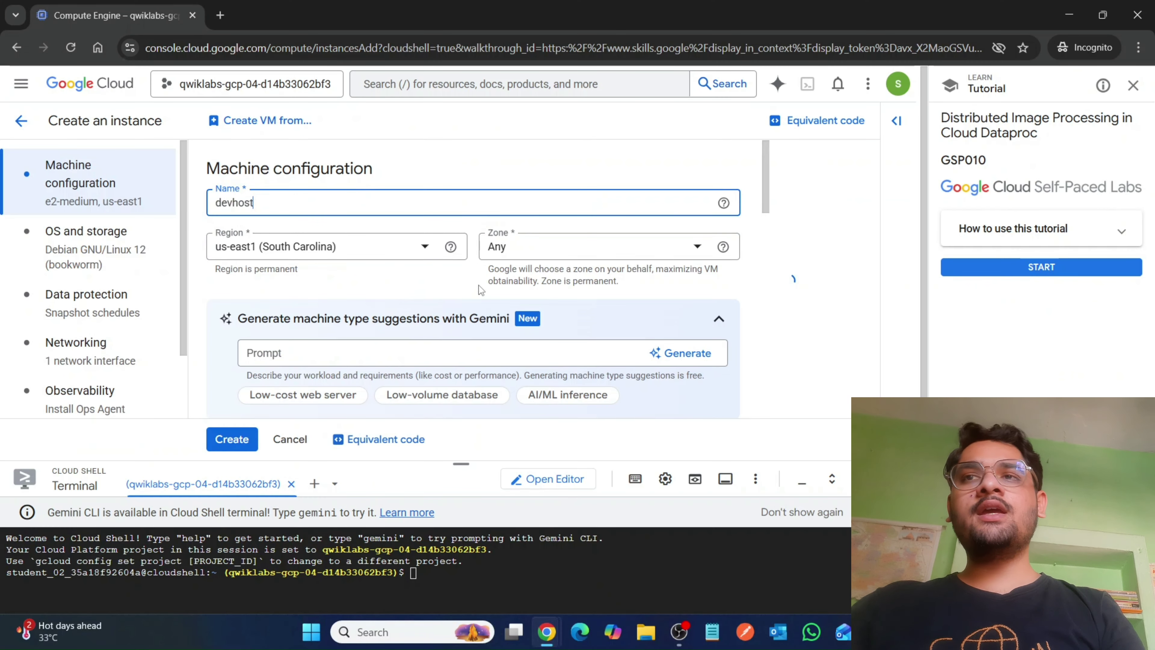
pyautogui.scroll(-3, 432, 305)
pyautogui.scroll(-5, 427, 303)
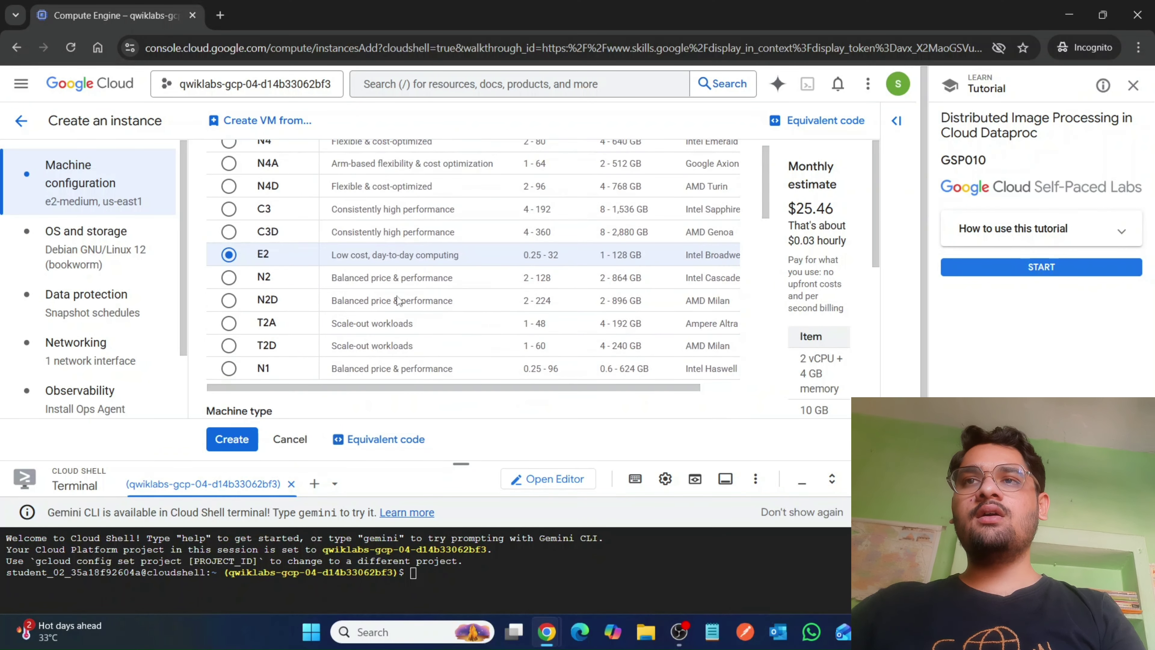
pyautogui.scroll(-5, 311, 267)
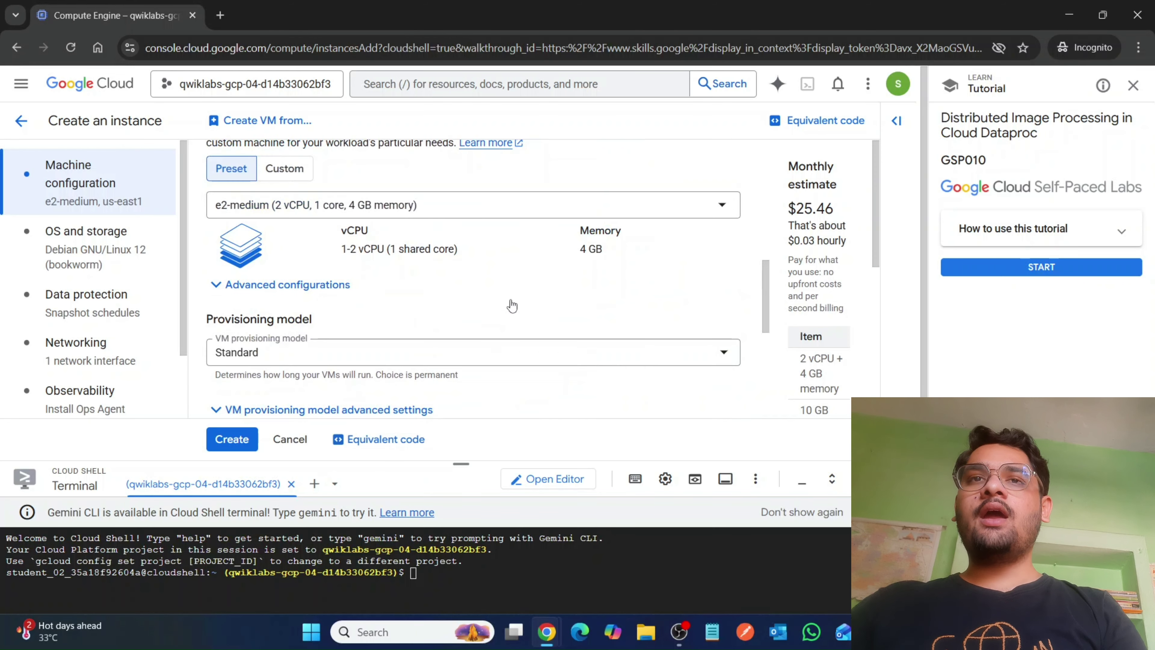
pyautogui.click(336, 213)
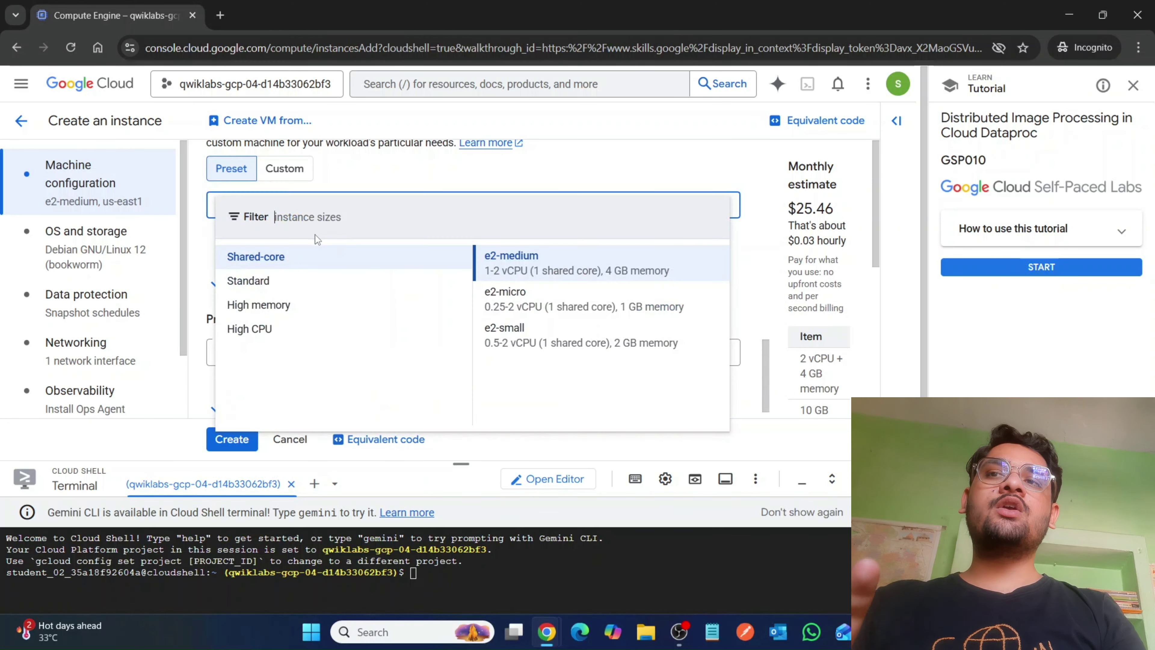
pyautogui.click(267, 286)
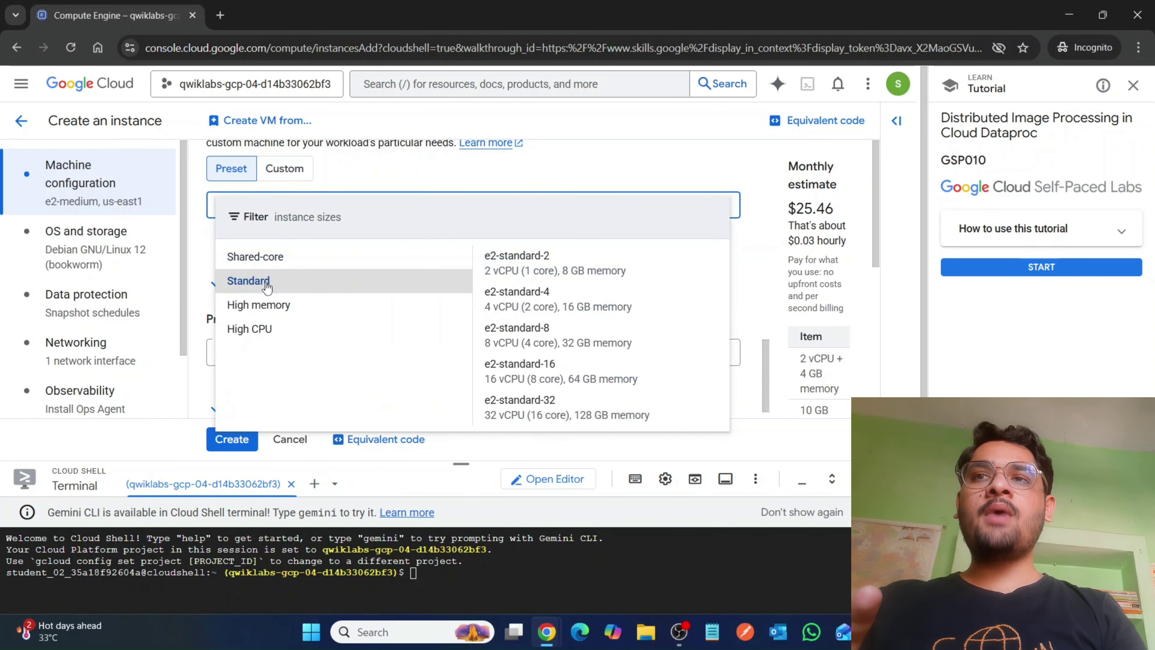
pyautogui.click(497, 272)
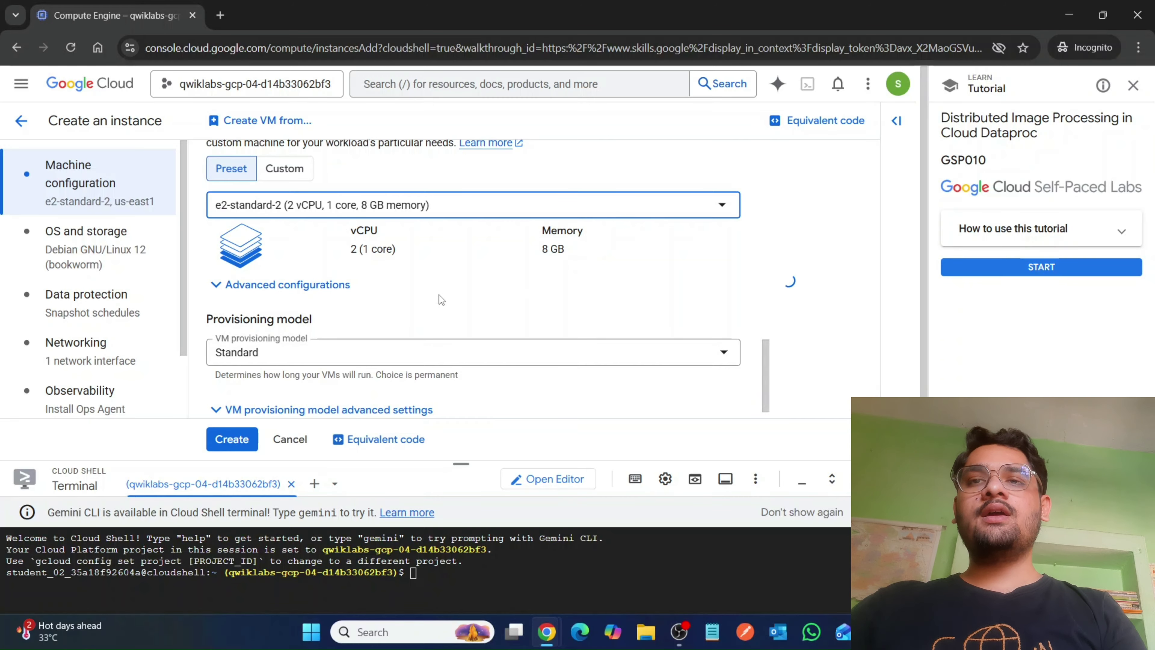
# Following the lab's security instructions, set the instance's access scopes to Allow full access to all Cloud APIs and create the instance.
pyautogui.click(547, 631)
pyautogui.click(465, 555)
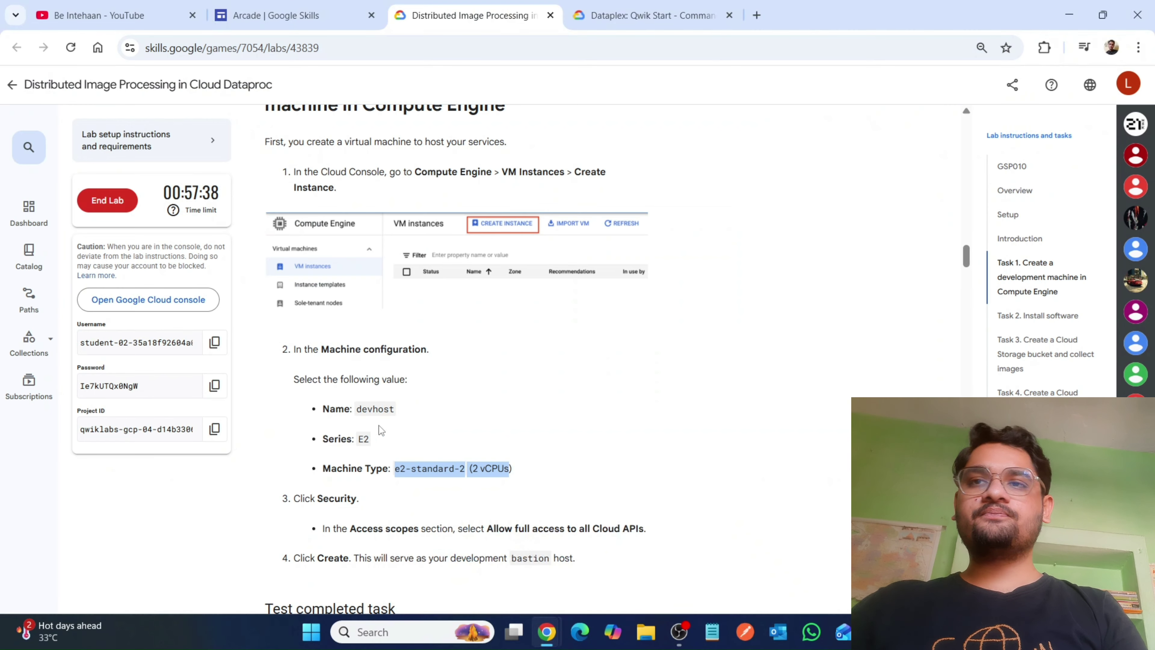
pyautogui.scroll(-3, 380, 427)
pyautogui.moveTo(310, 273); pyautogui.dragTo(403, 304)
pyautogui.moveTo(504, 303); pyautogui.dragTo(660, 316)
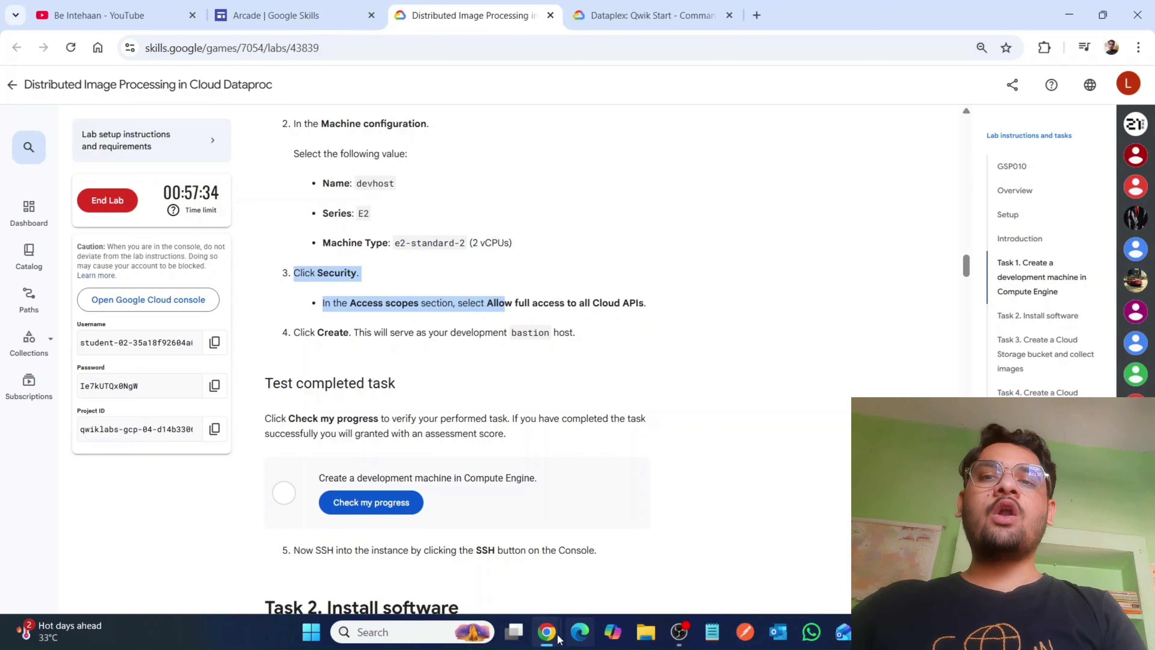
pyautogui.click(547, 631)
pyautogui.click(607, 559)
pyautogui.scroll(-1, 473, 360)
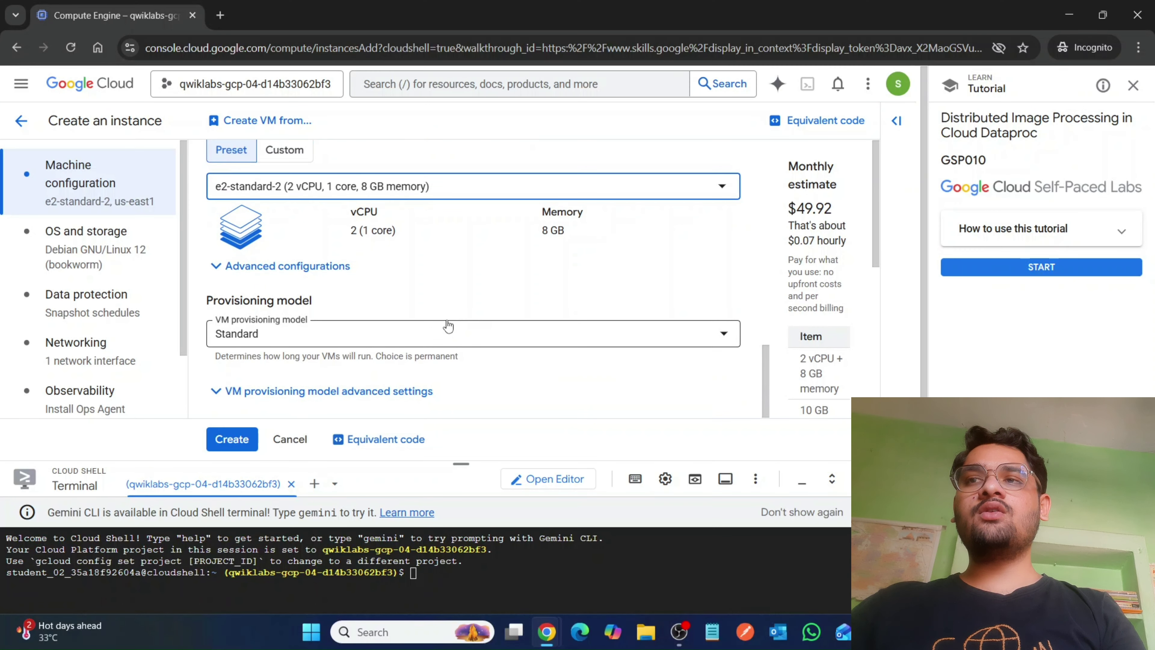
pyautogui.scroll(-2, 116, 300)
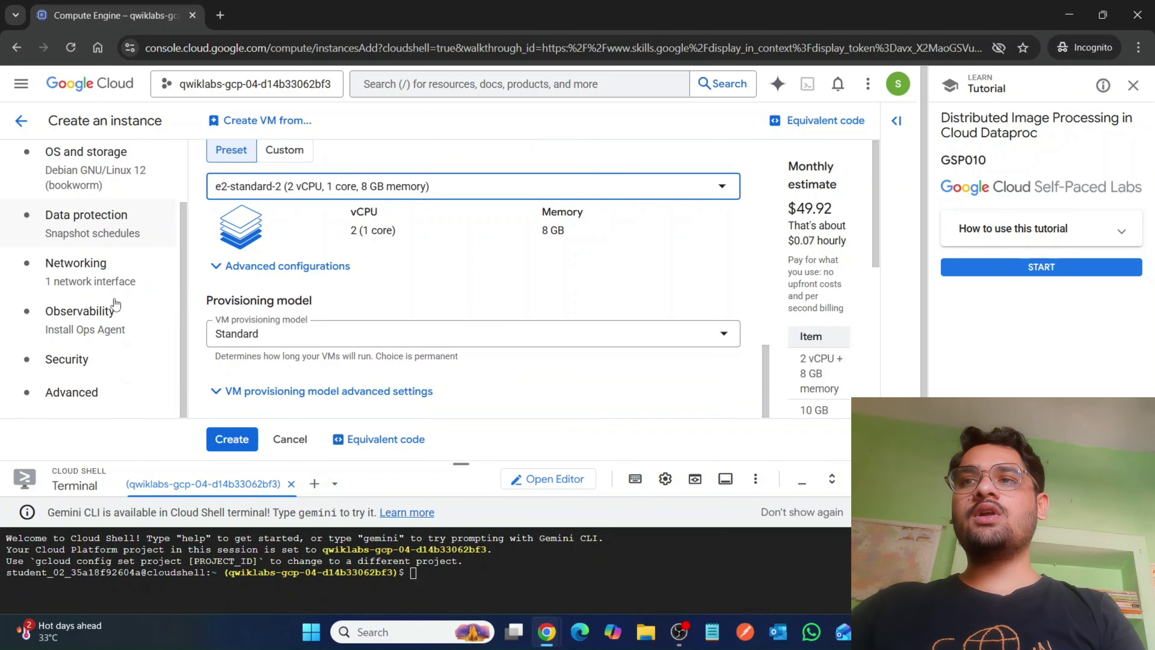
pyautogui.click(50, 362)
pyautogui.scroll(-2, 439, 334)
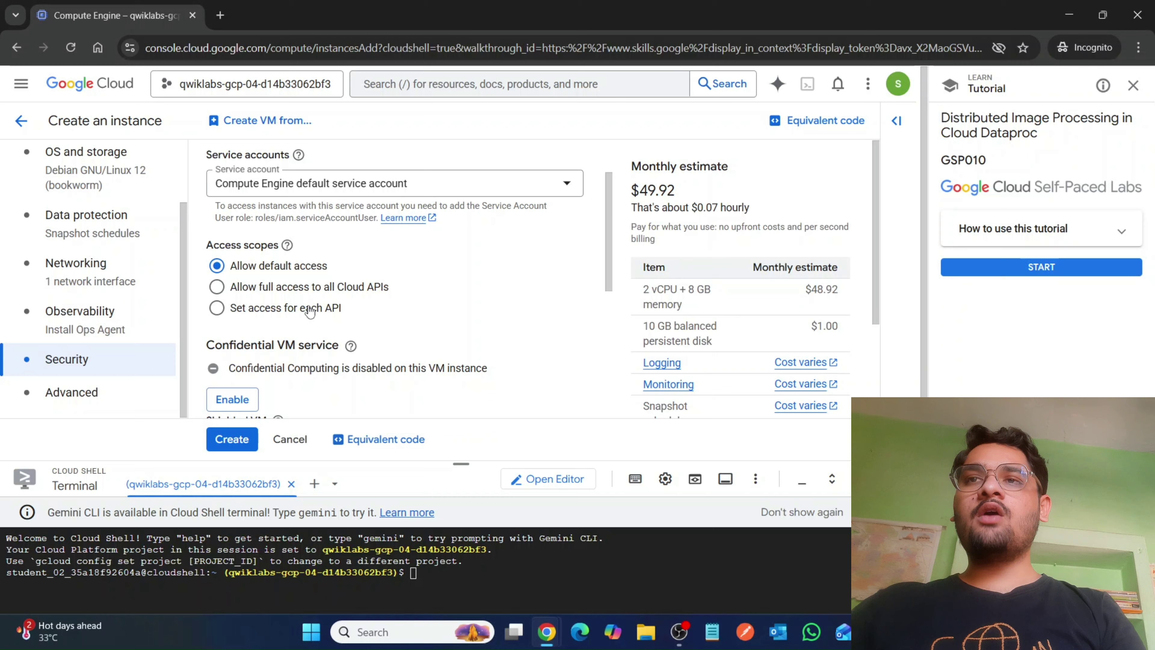
pyautogui.click(298, 289)
pyautogui.click(229, 439)
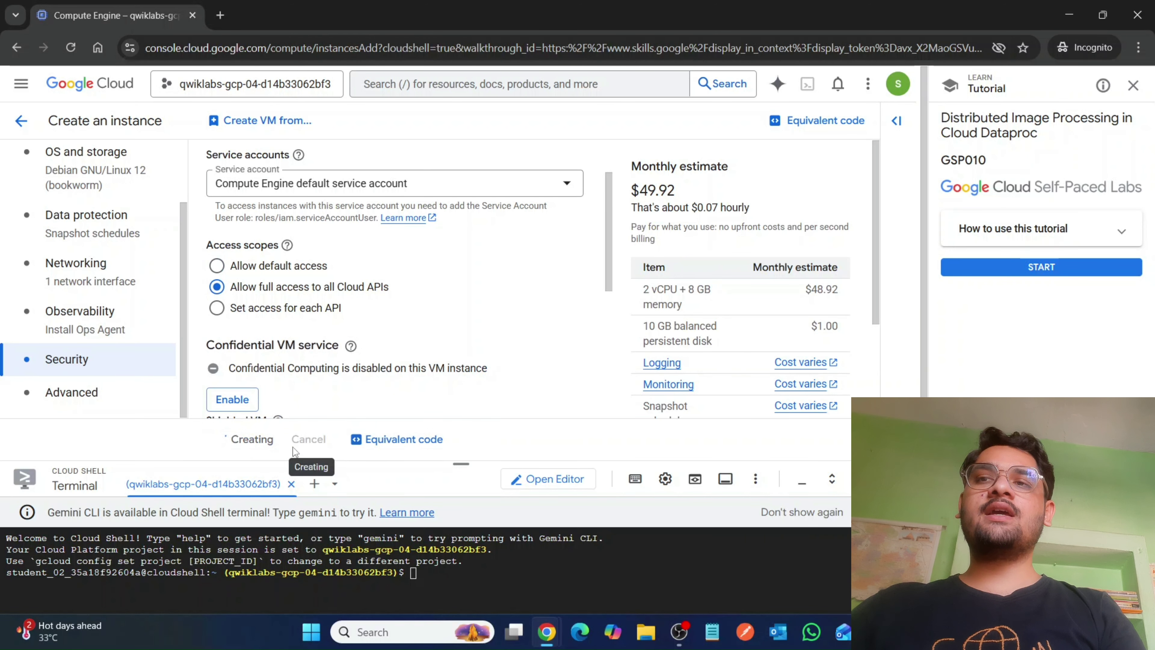
# Switch to the lab instructions, check the progress of the development machine task and view the Task 2 software instructions.
pyautogui.moveTo(540, 646)
pyautogui.click(474, 578)
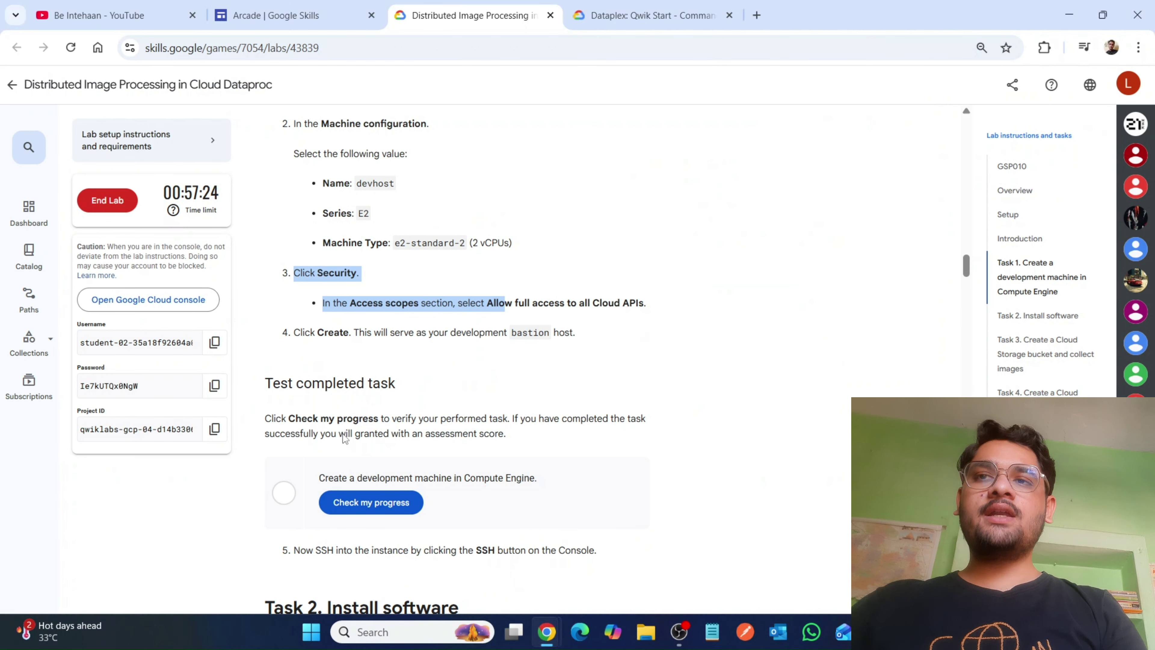
pyautogui.click(384, 498)
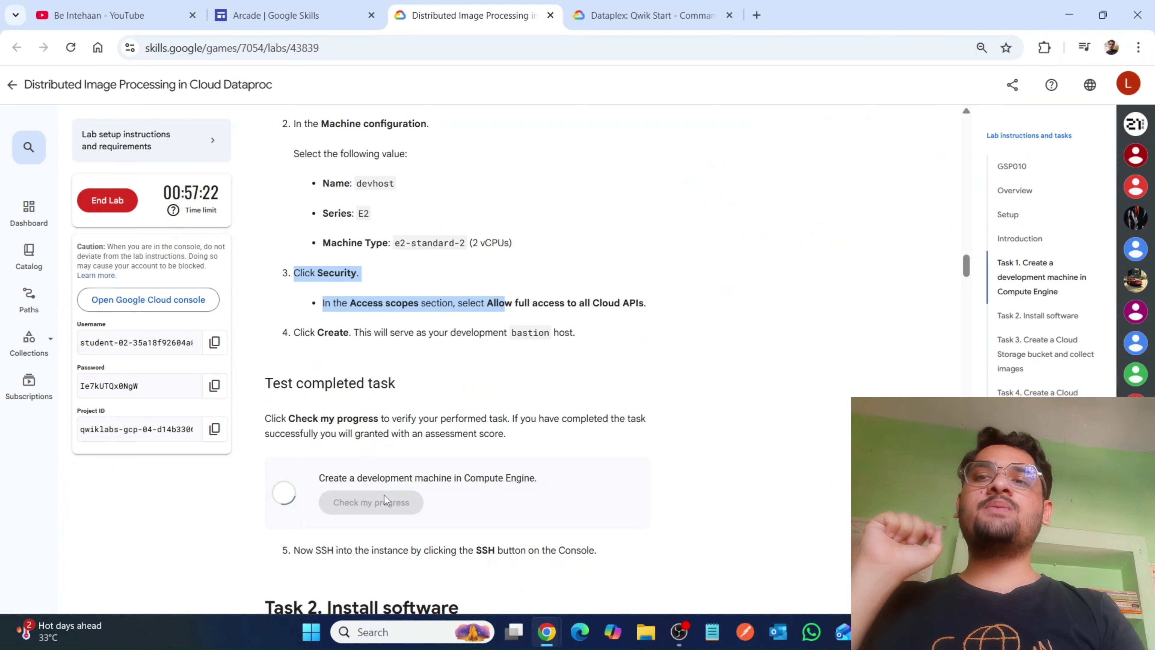
pyautogui.scroll(-1, 434, 485)
pyautogui.scroll(-5, 434, 485)
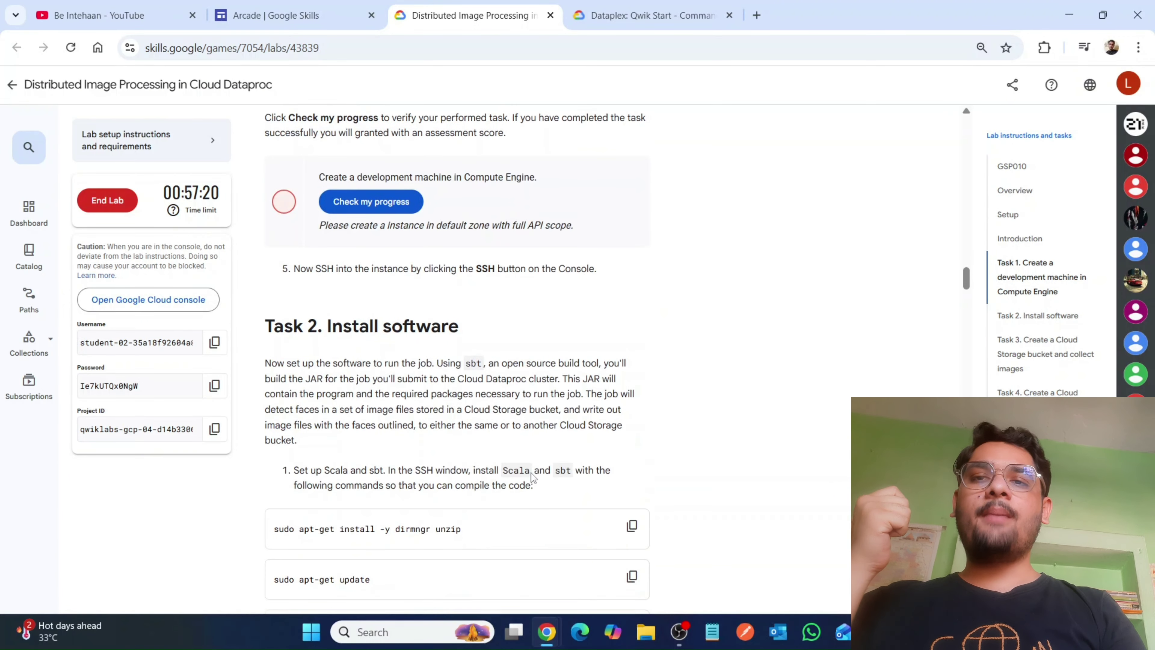
# Return to the Google Cloud console, enlarge the Cloud Shell terminal and dismiss its Gemini CLI notice.
pyautogui.moveTo(537, 630)
pyautogui.click(628, 582)
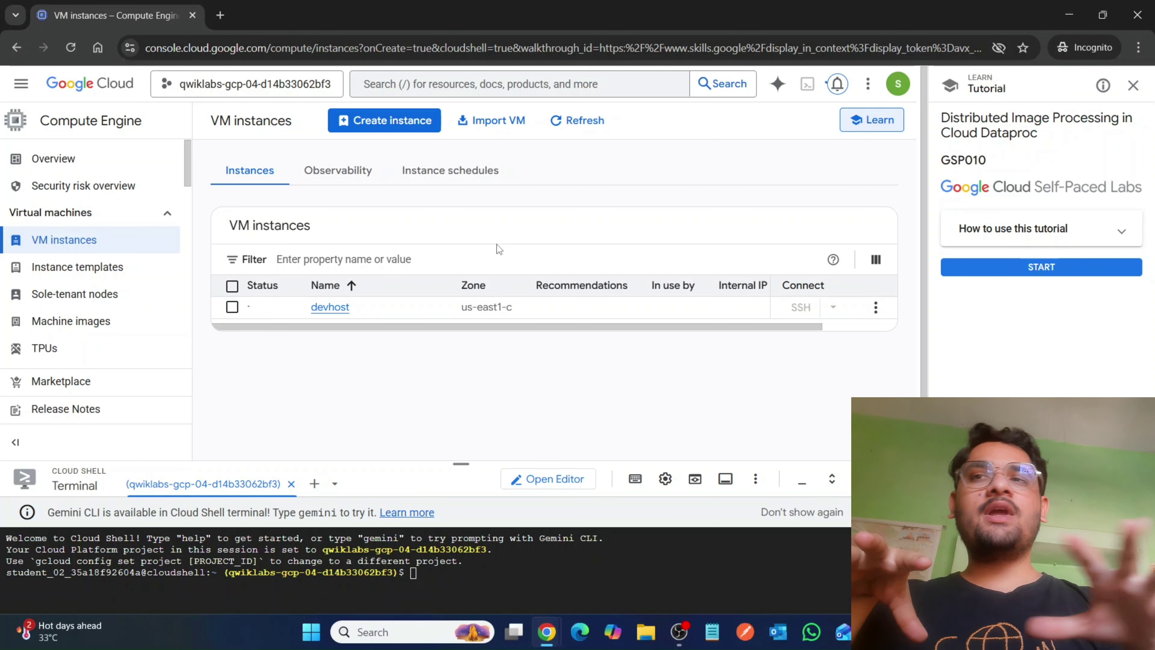
pyautogui.moveTo(263, 314)
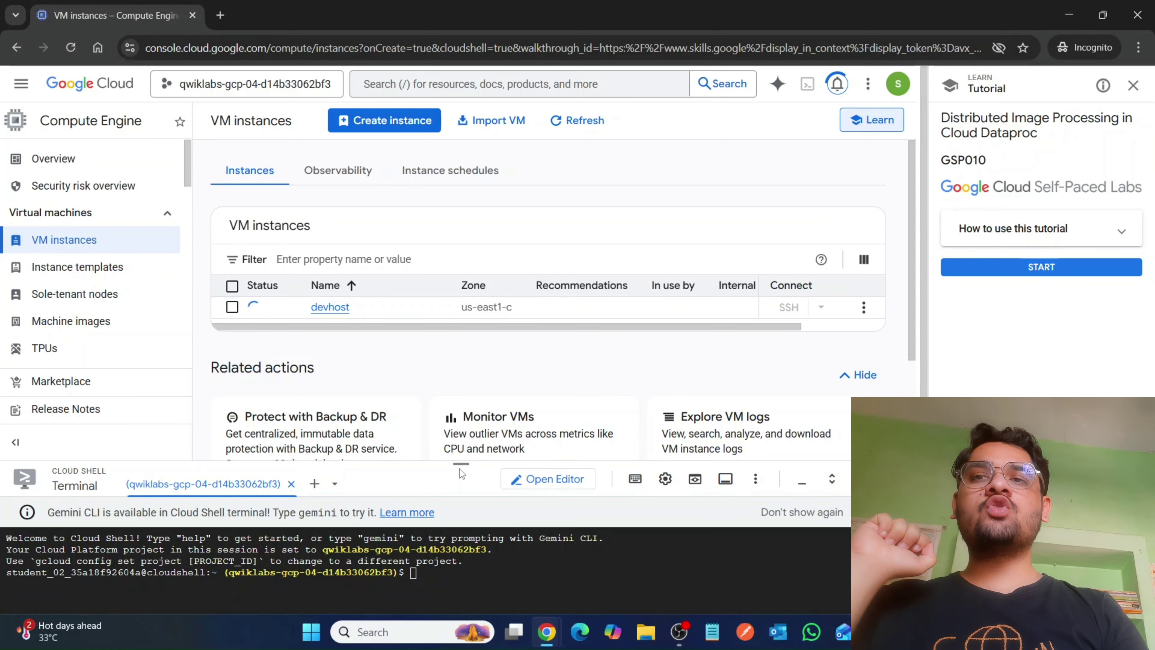
pyautogui.moveTo(460, 462); pyautogui.dragTo(461, 348)
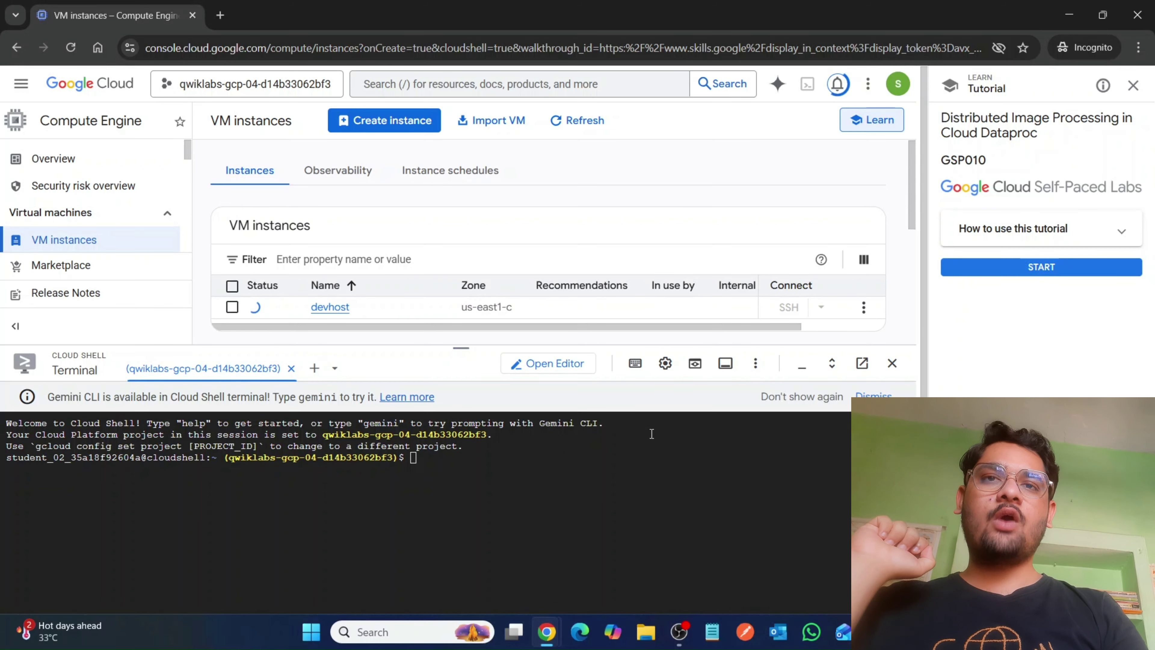
pyautogui.click(875, 394)
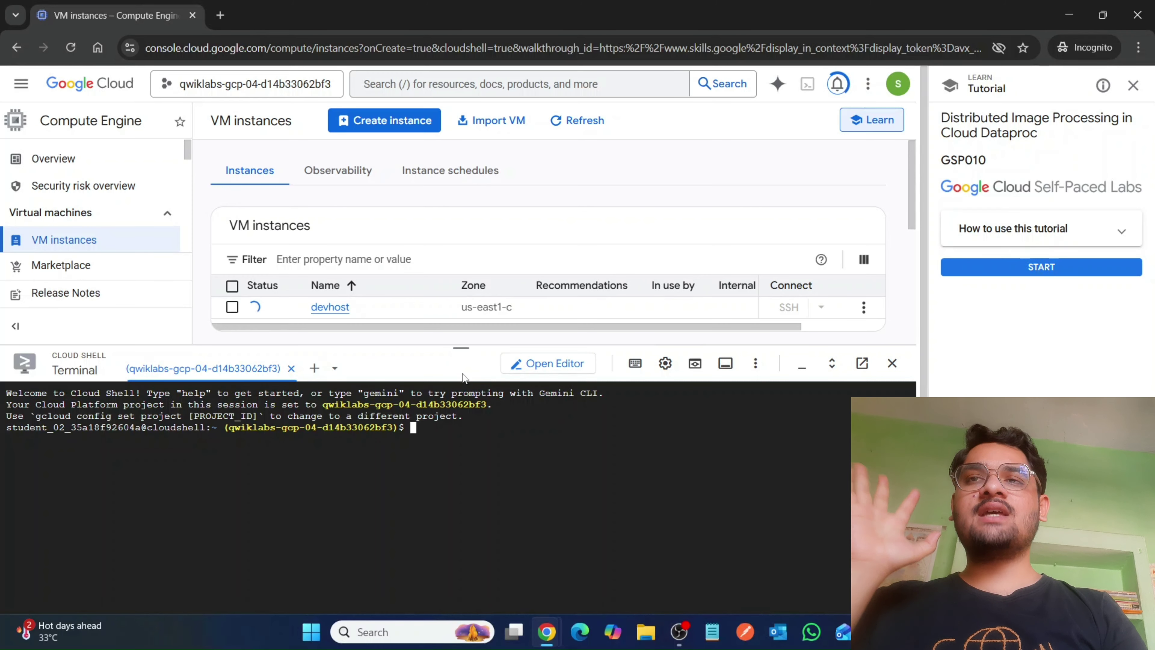
# Refresh the VM instances list and run the gcloud SSH connection command for devhost in Cloud Shell.
pyautogui.click(582, 121)
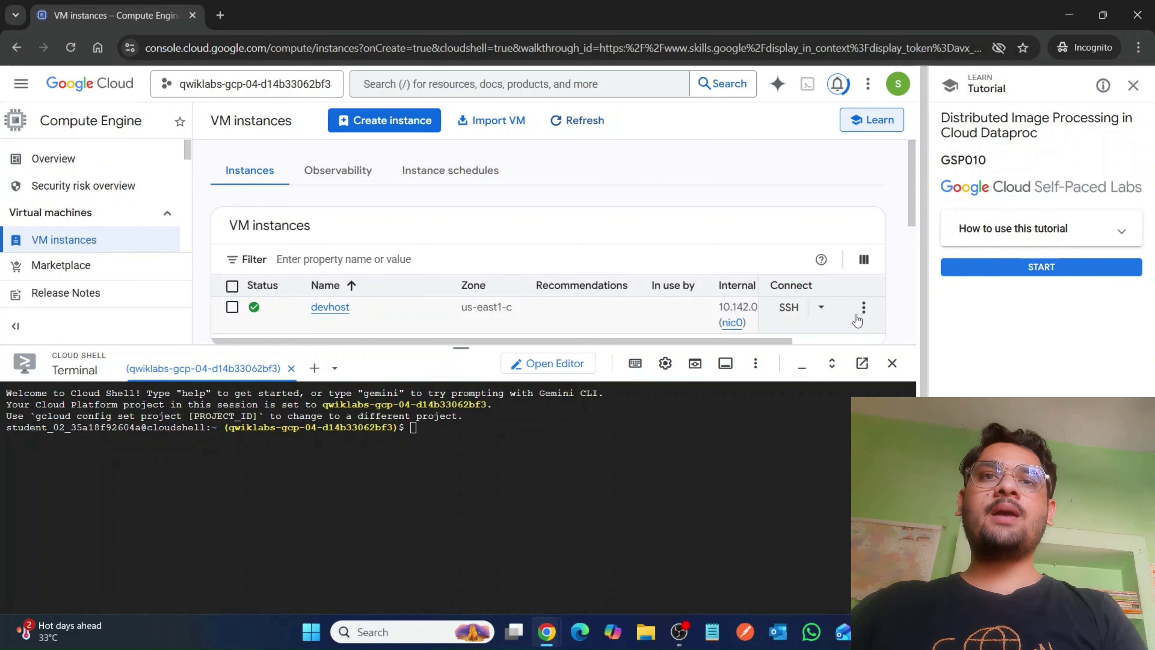
pyautogui.click(821, 308)
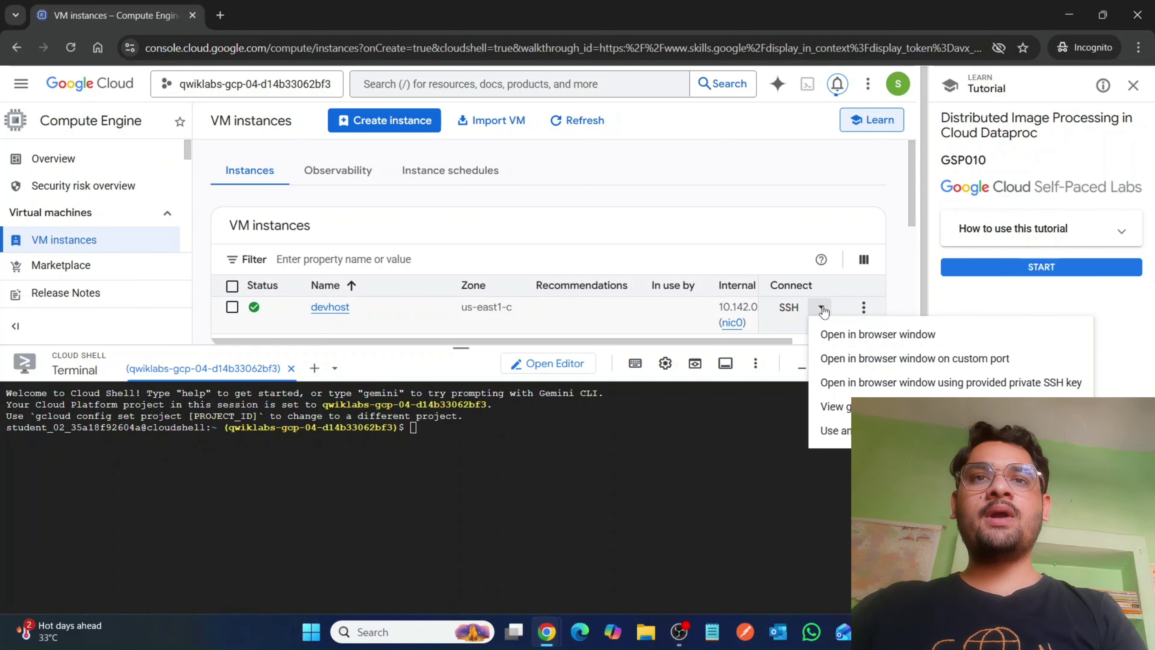
pyautogui.click(822, 407)
pyautogui.click(727, 543)
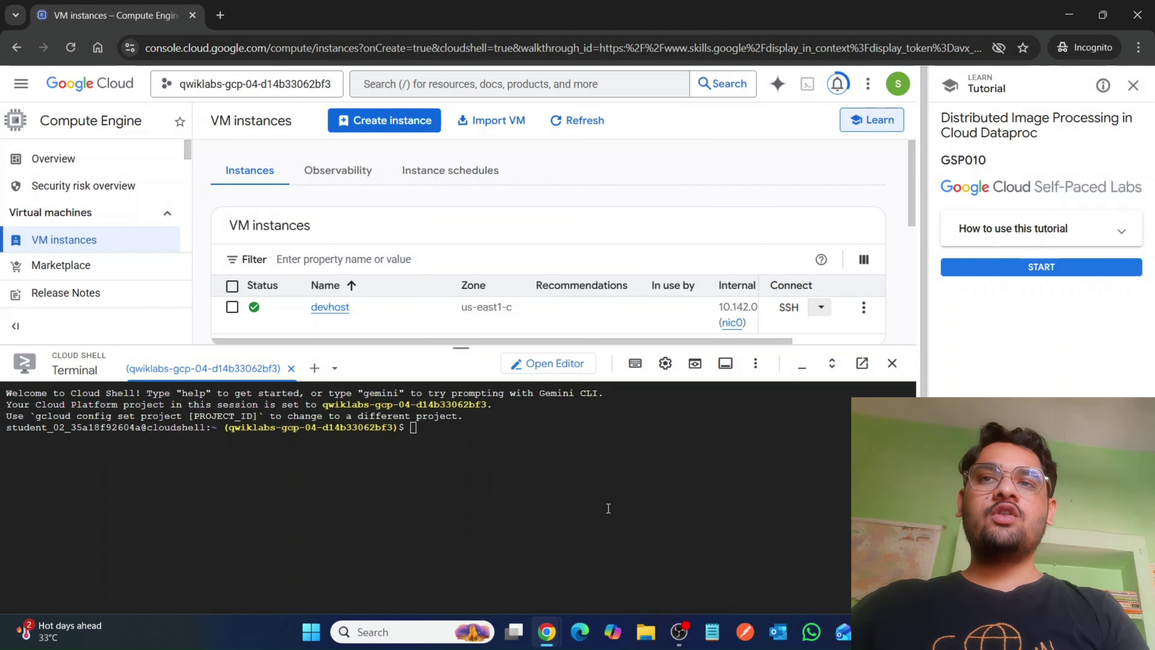
pyautogui.press('Return')
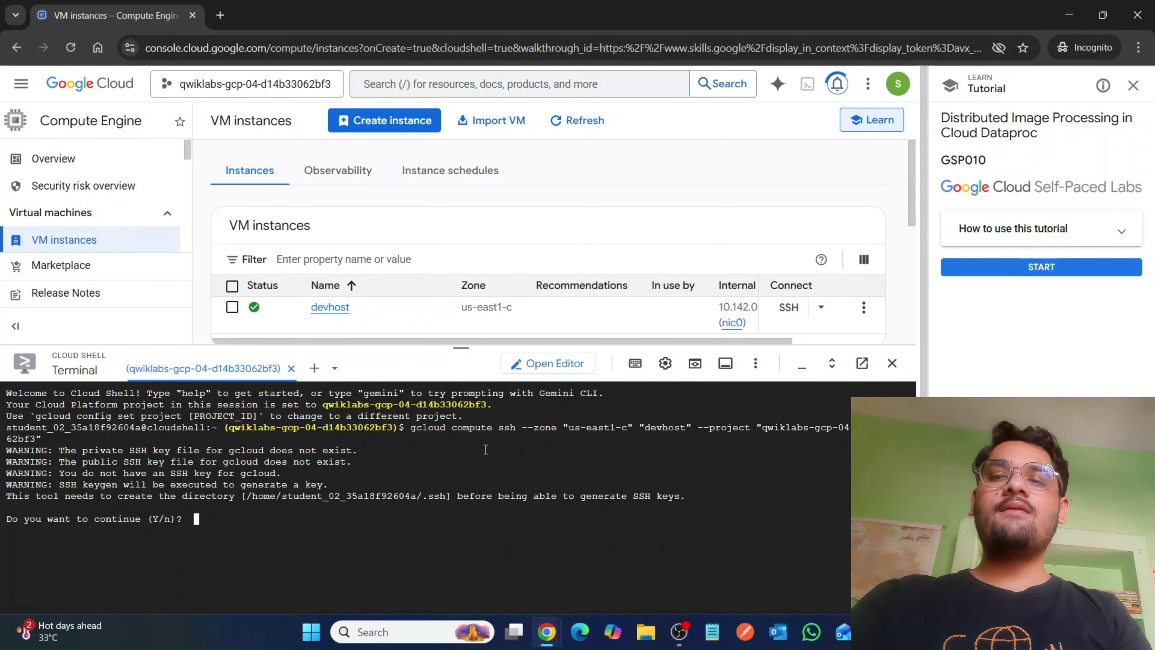
# Agree to generate the SSH keys with Y and leave the passphrase and its confirmation empty.
pyautogui.write('Y')
pyautogui.press('Return')
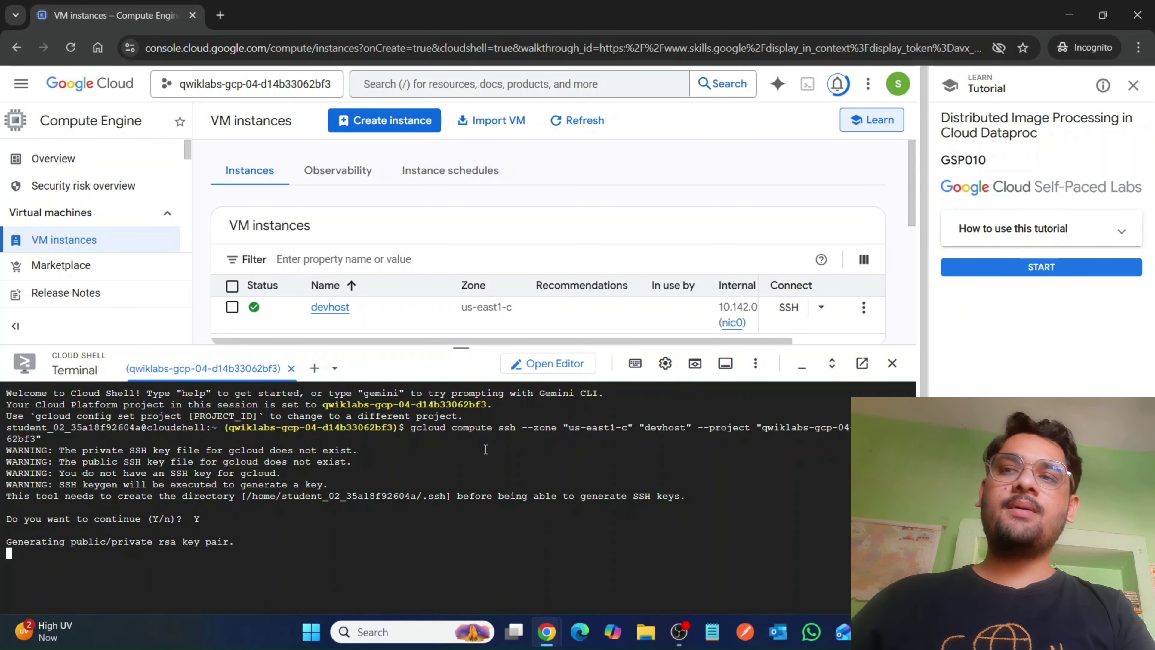
pyautogui.press('Return')
pyautogui.press('Return')
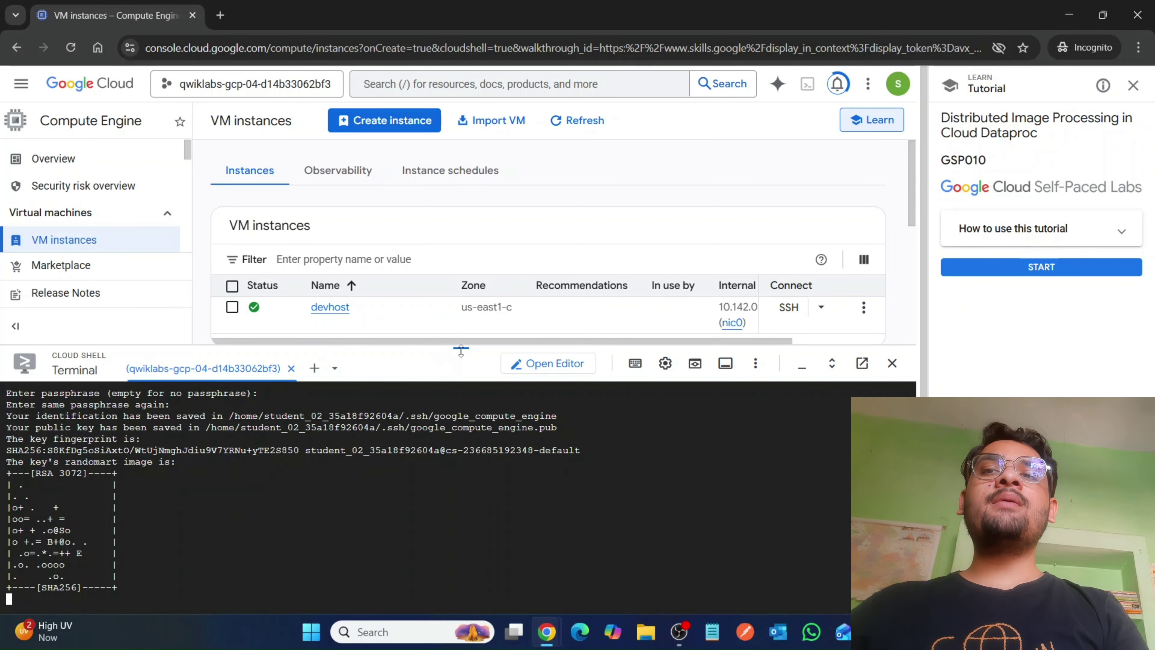
# Enlarge the Cloud Shell terminal further, then recheck the lab's progress for creating the development machine.
pyautogui.moveTo(460, 350); pyautogui.dragTo(461, 113)
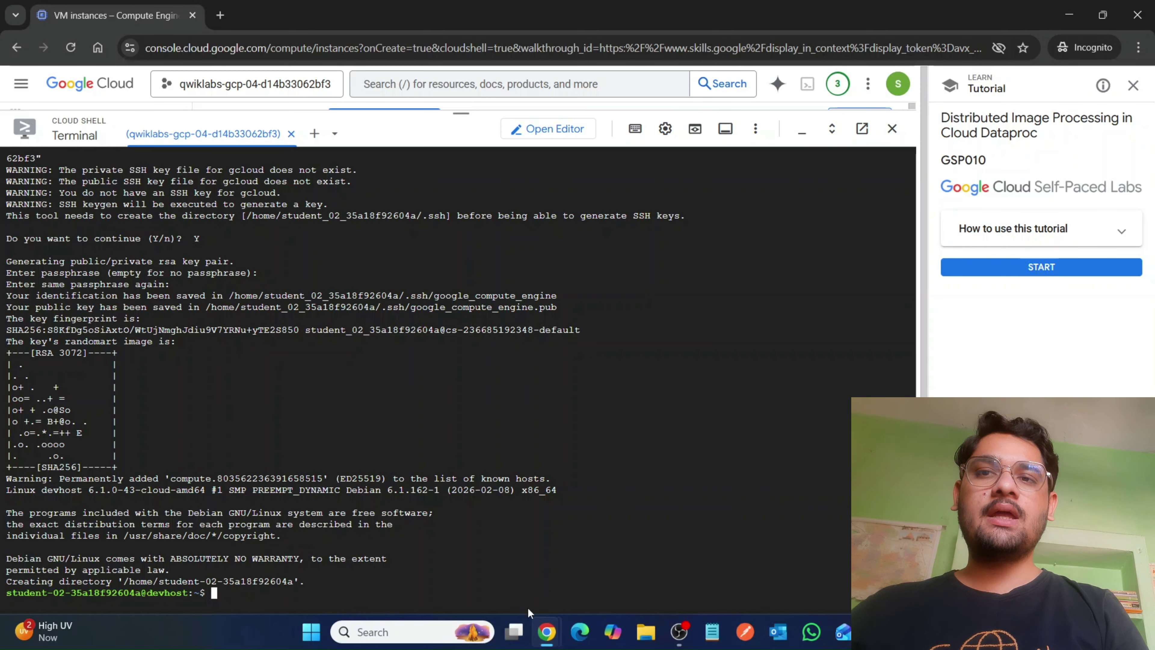
pyautogui.moveTo(547, 631)
pyautogui.click(492, 567)
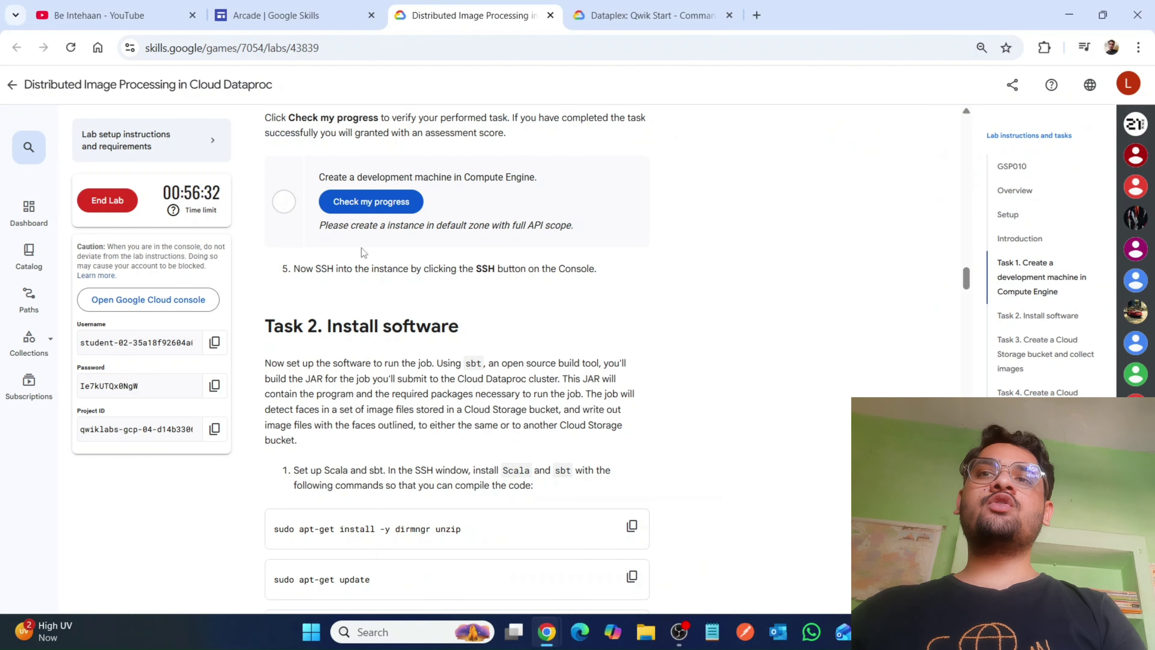
pyautogui.click(348, 200)
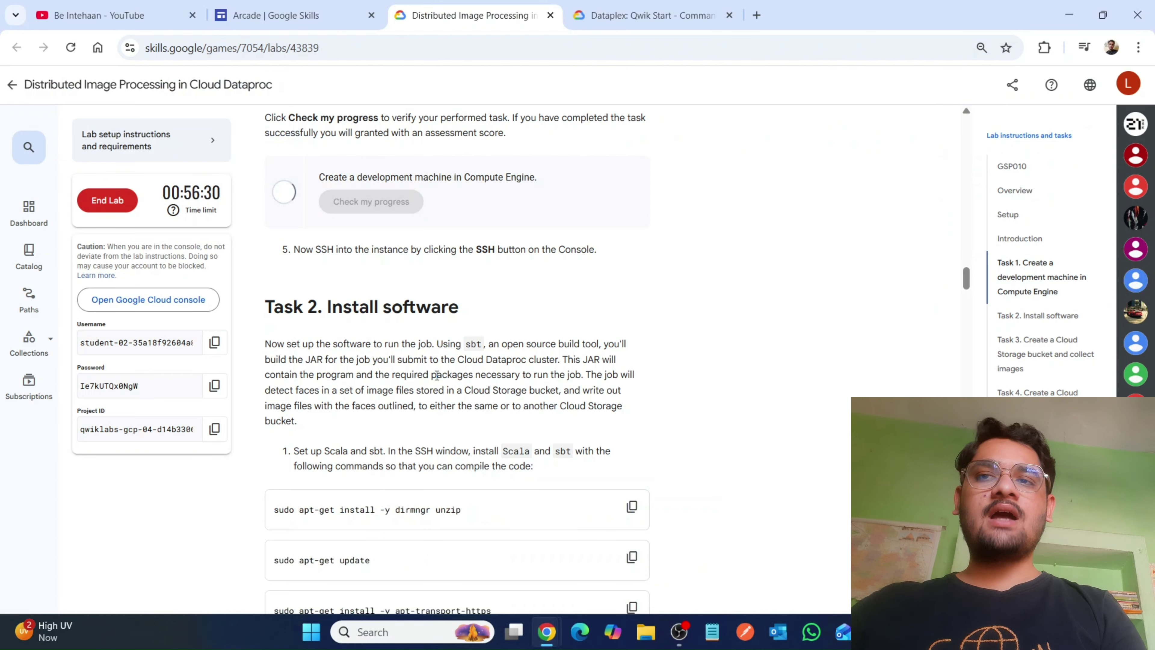
# Copy the first Task 2 command and run sudo apt-get install -y dirmngr unzip in the devhost SSH session.
pyautogui.scroll(-5, 533, 307)
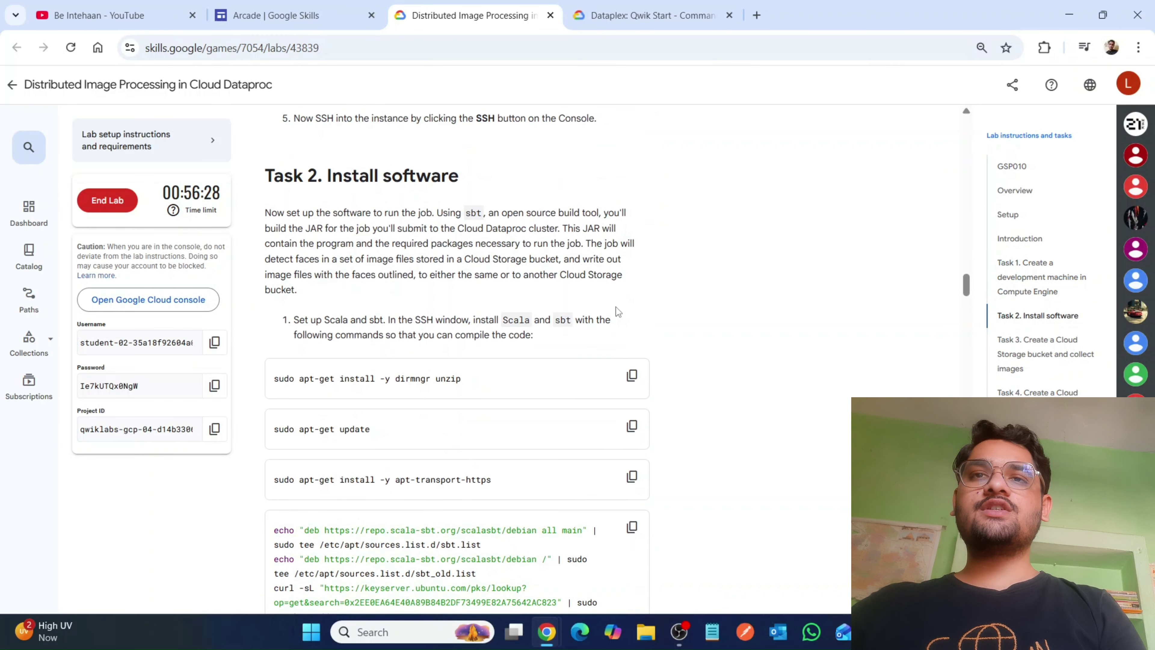
pyautogui.click(630, 302)
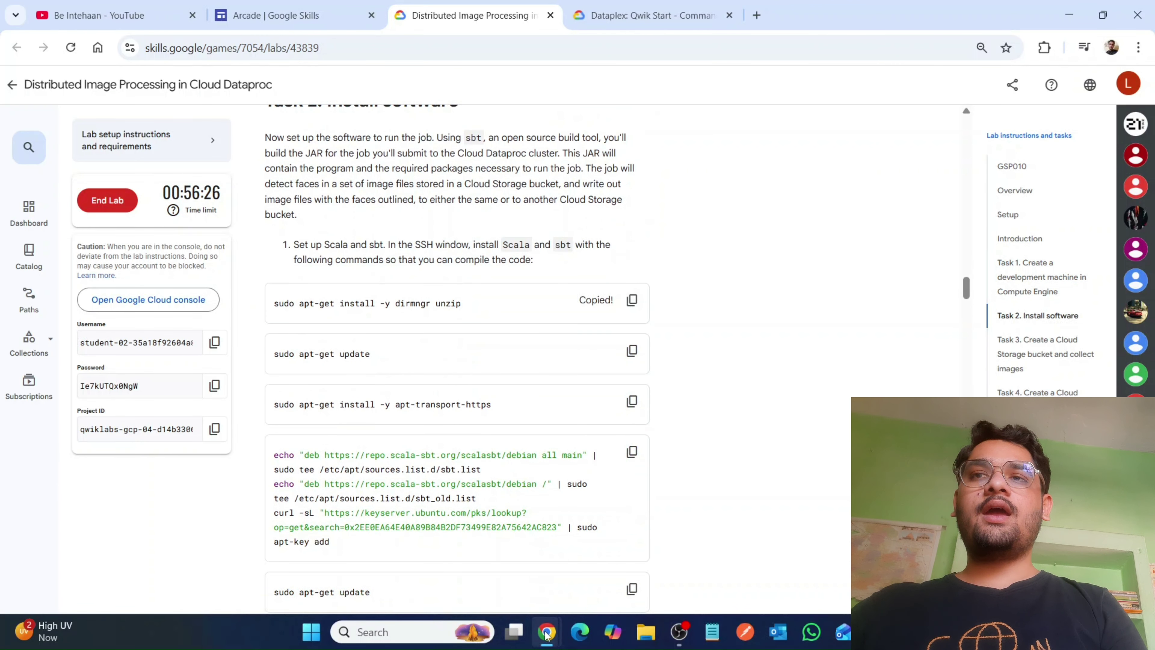
pyautogui.moveTo(546, 631)
pyautogui.click(598, 580)
pyautogui.hotkey('ctrl', 'v')
pyautogui.press('Return')
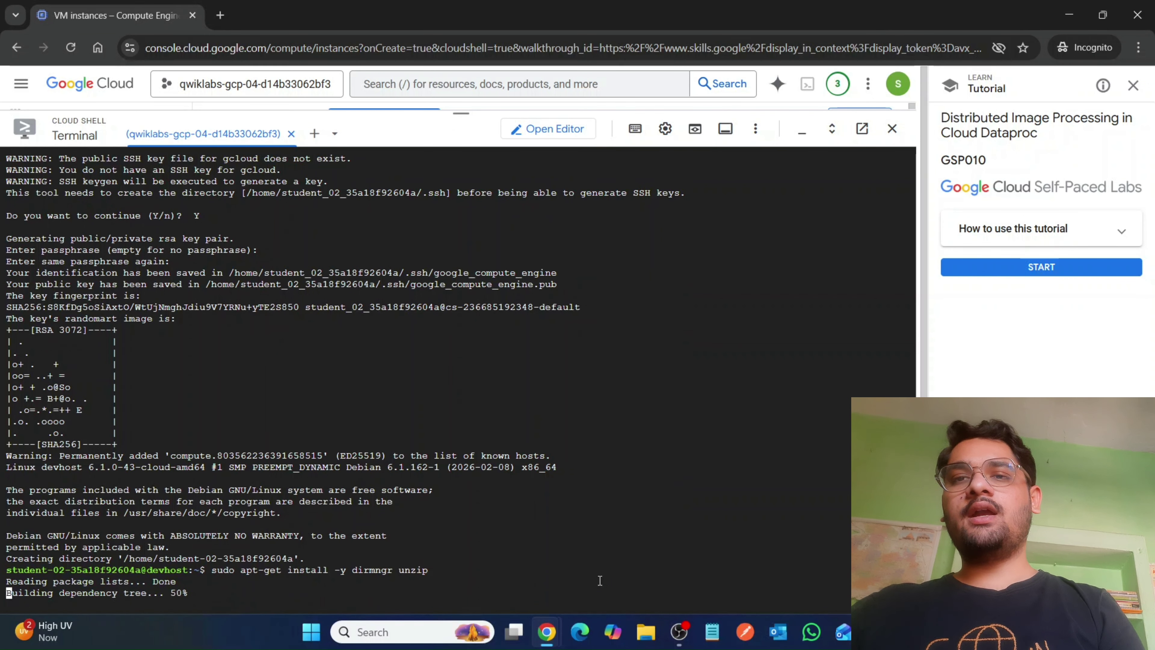
# Copy sudo apt-get update from the lab instructions and run it on devhost once the unzip installation has finished.
pyautogui.click(485, 556)
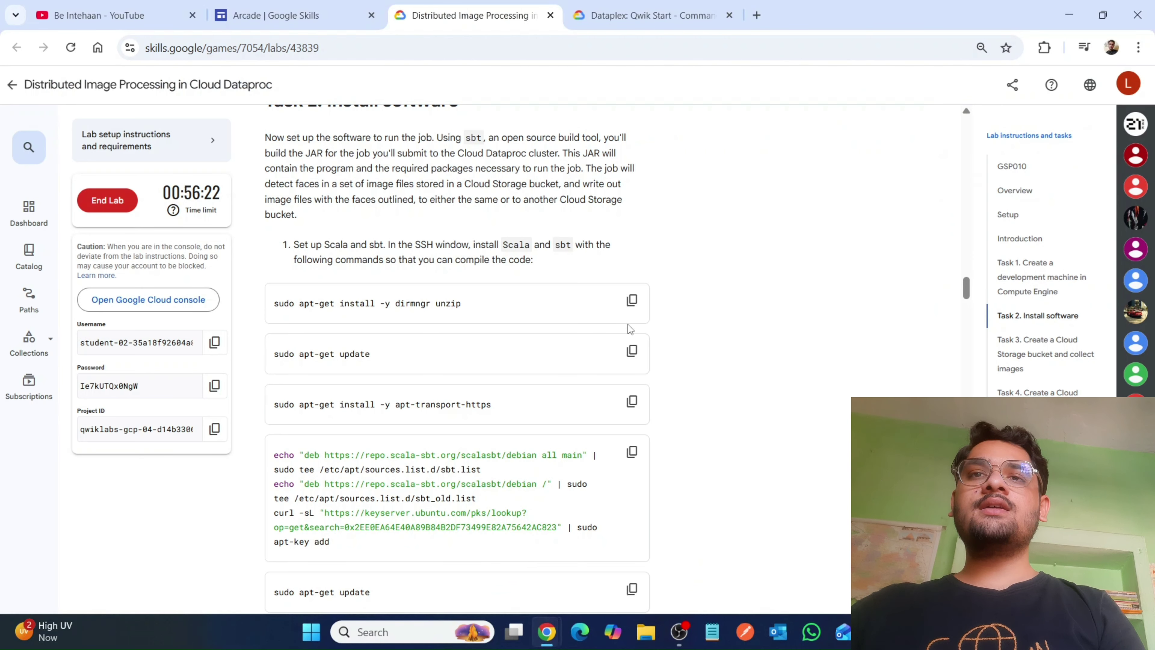
pyautogui.click(632, 351)
pyautogui.moveTo(545, 637)
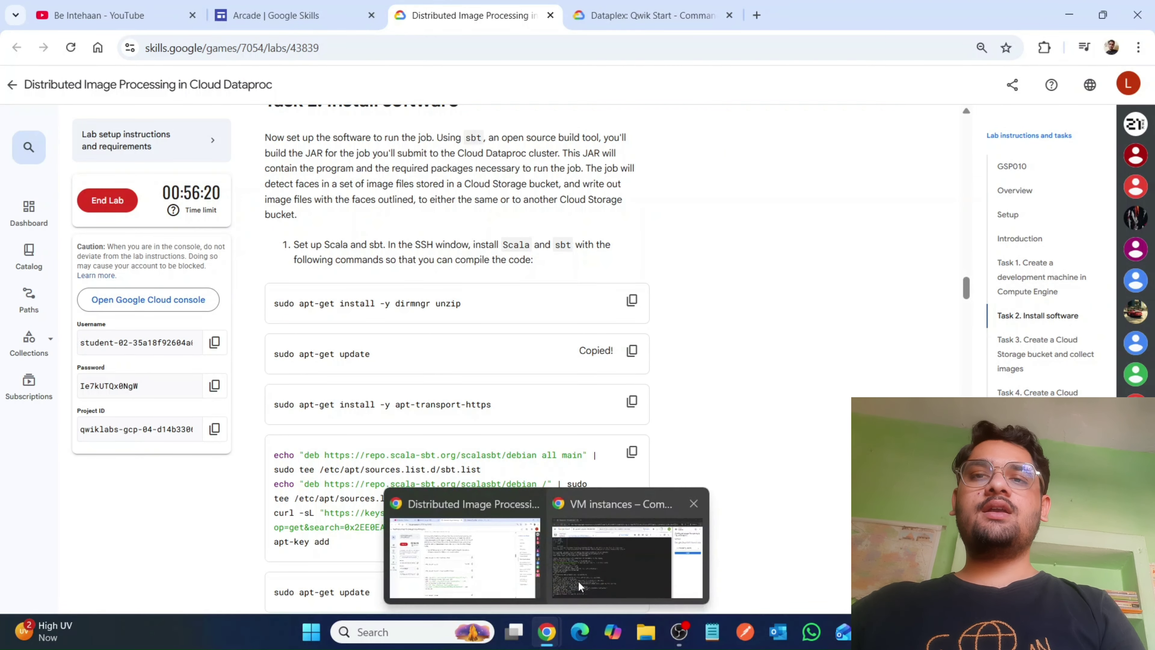
pyautogui.click(579, 580)
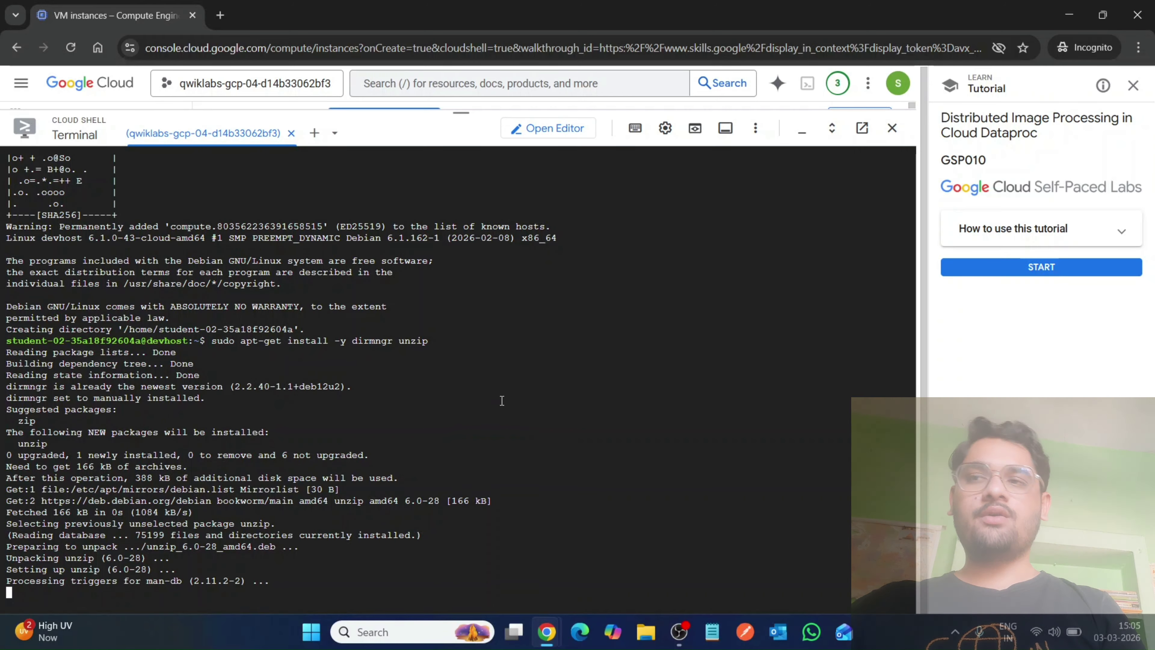
pyautogui.hotkey('ctrl', 'v')
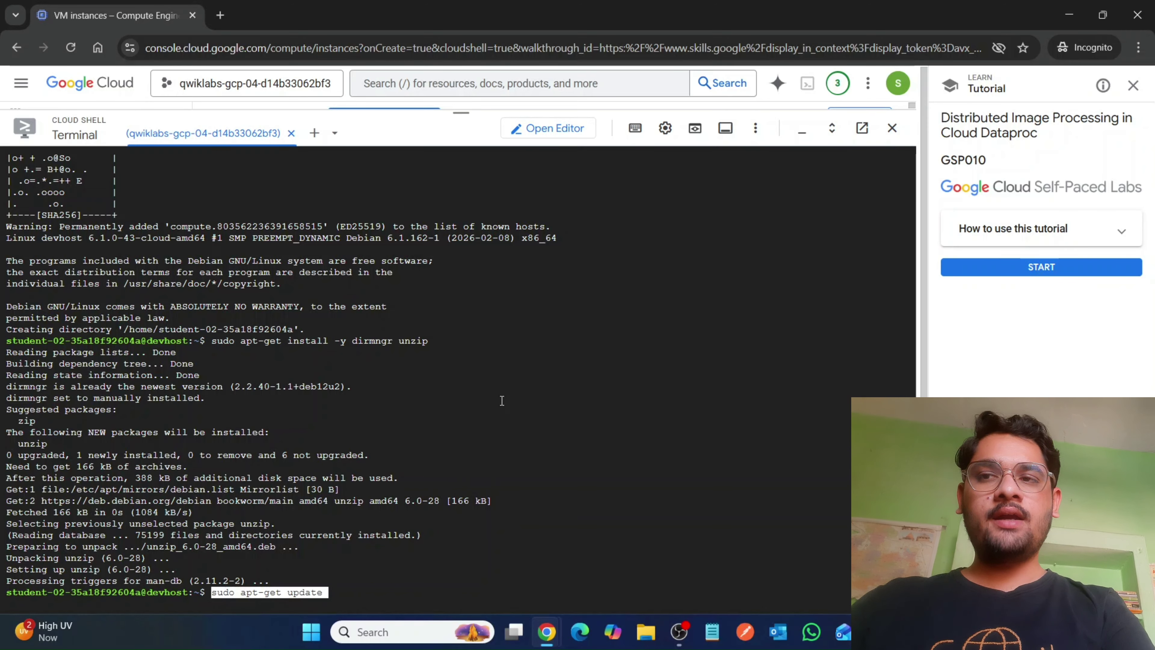
pyautogui.press('Return')
# Copy sudo apt-get install -y apt-transport-https from the lab instructions and run it on devhost.
pyautogui.moveTo(546, 642)
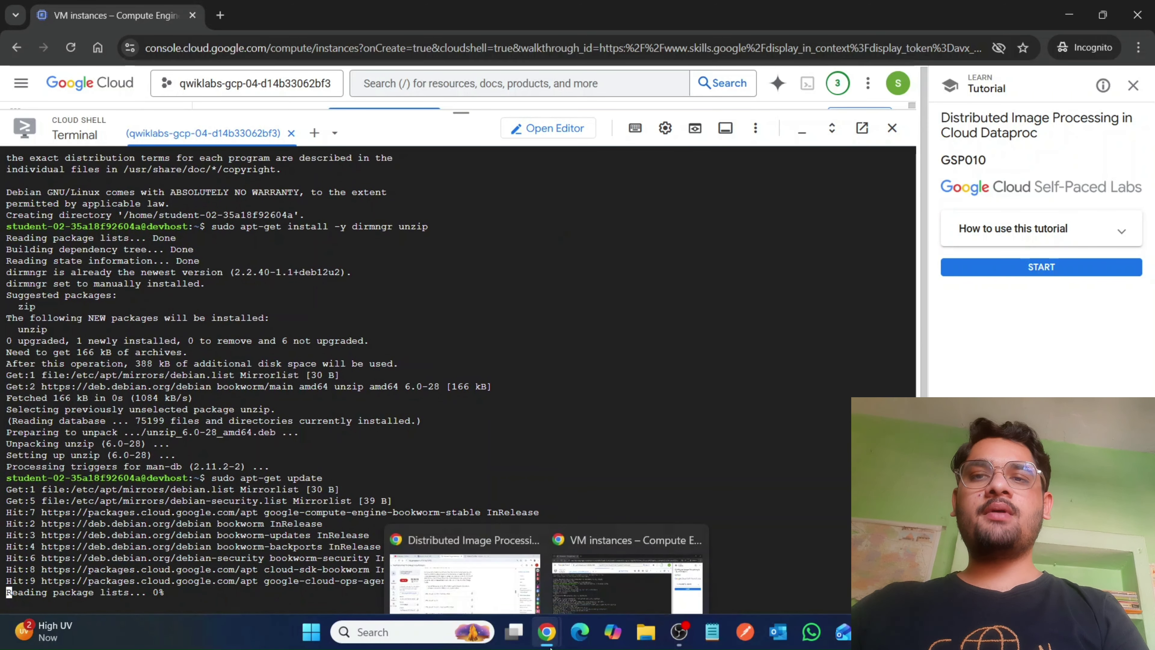
pyautogui.click(477, 514)
pyautogui.click(632, 401)
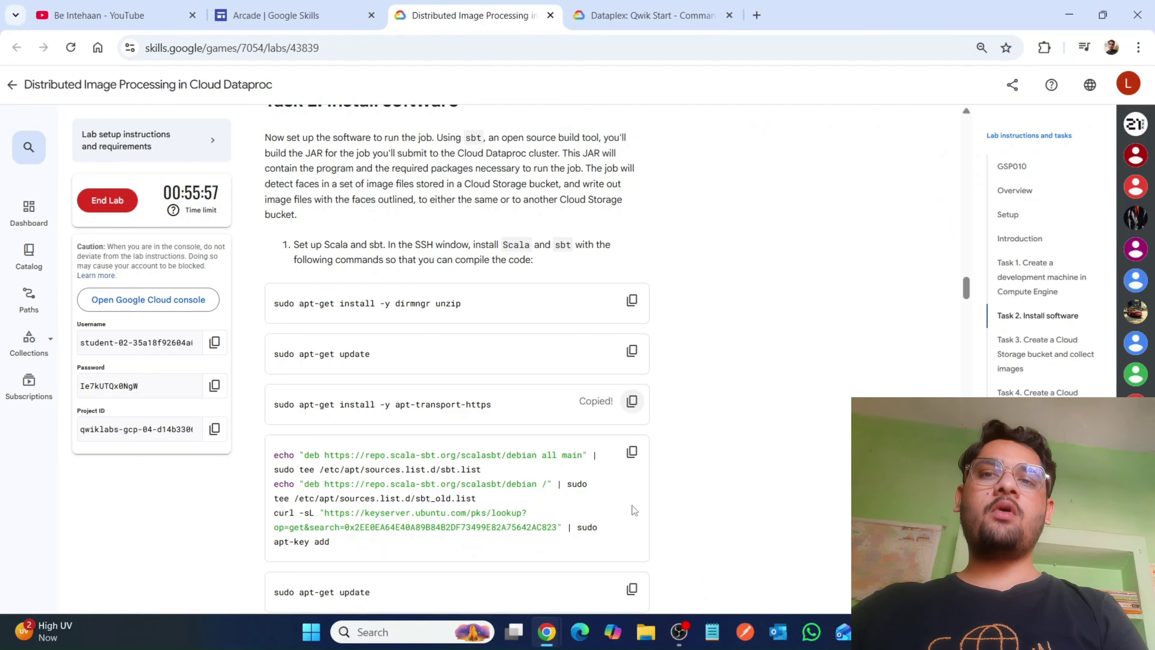
pyautogui.moveTo(546, 632)
pyautogui.click(590, 582)
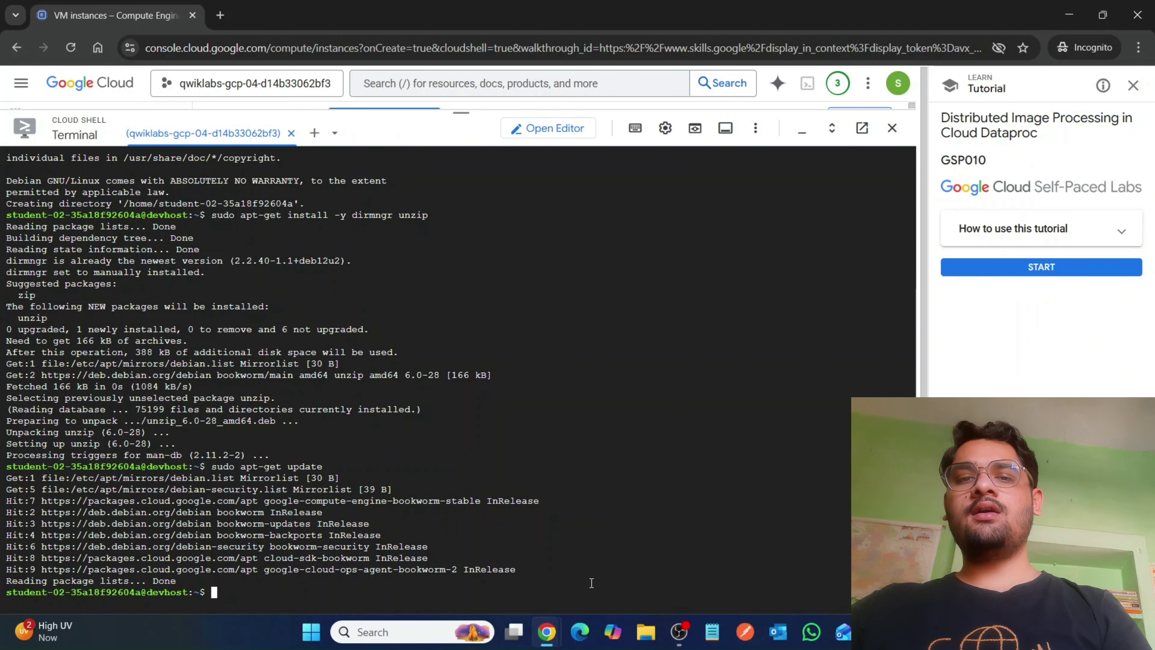
pyautogui.hotkey('ctrl', 'v')
pyautogui.press('Return')
# Copy the lab's echo and curl command block and run it on devhost to add the sbt repositories and signing key.
pyautogui.moveTo(546, 632)
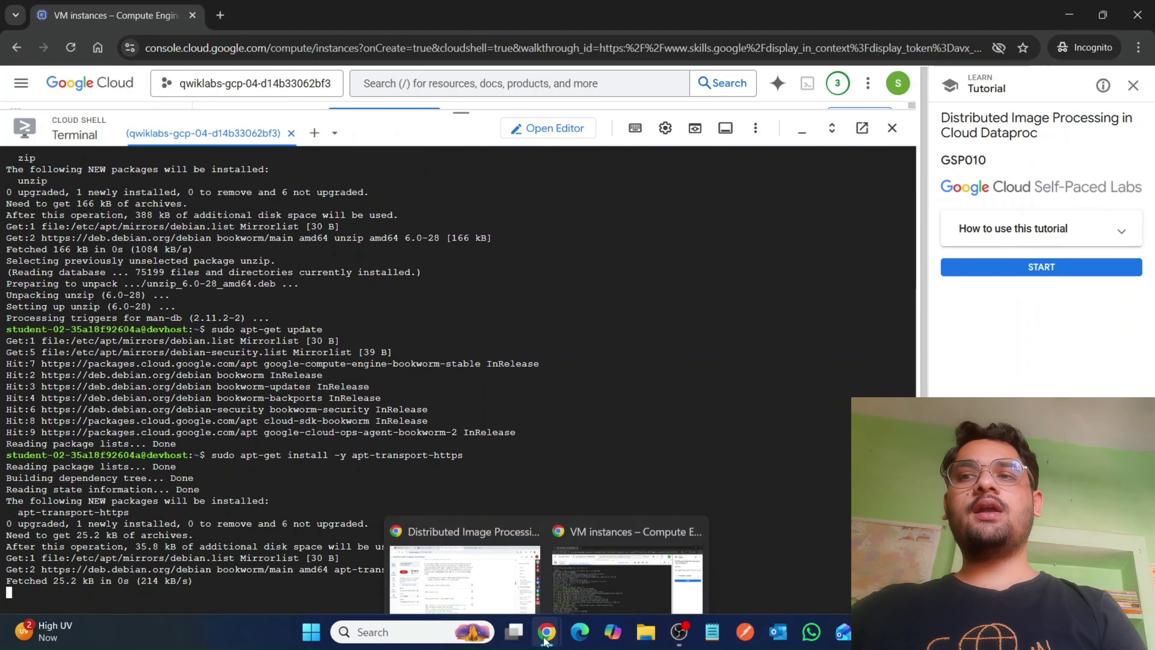
pyautogui.click(457, 562)
pyautogui.scroll(-3, 631, 325)
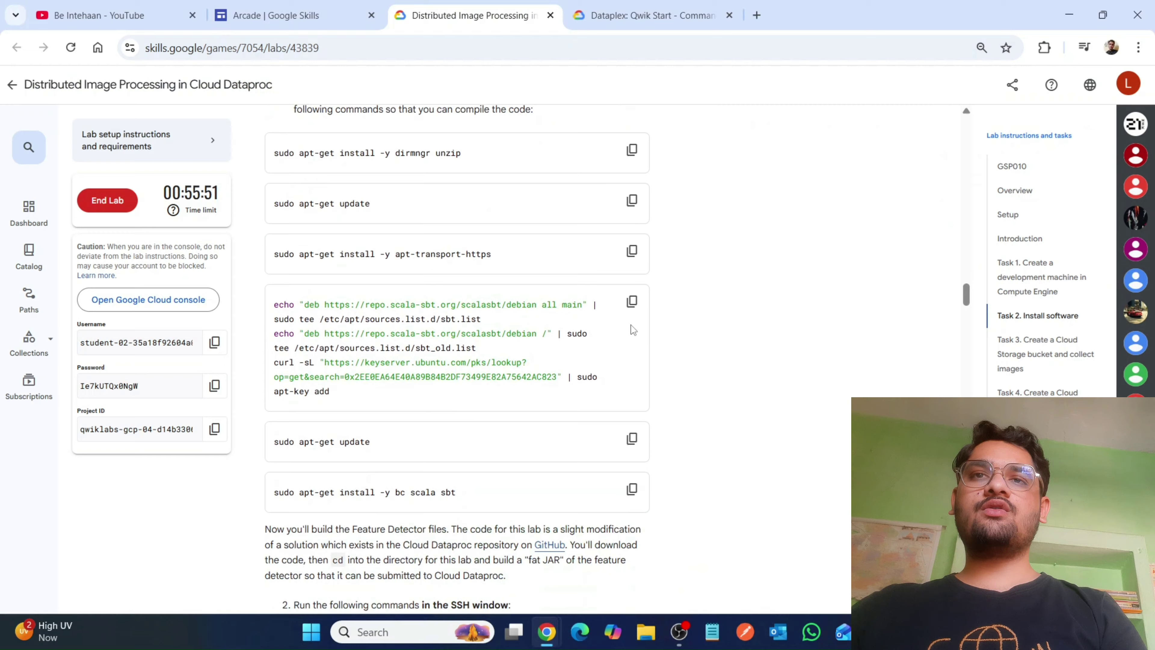
pyautogui.click(634, 303)
pyautogui.moveTo(546, 633)
pyautogui.click(604, 580)
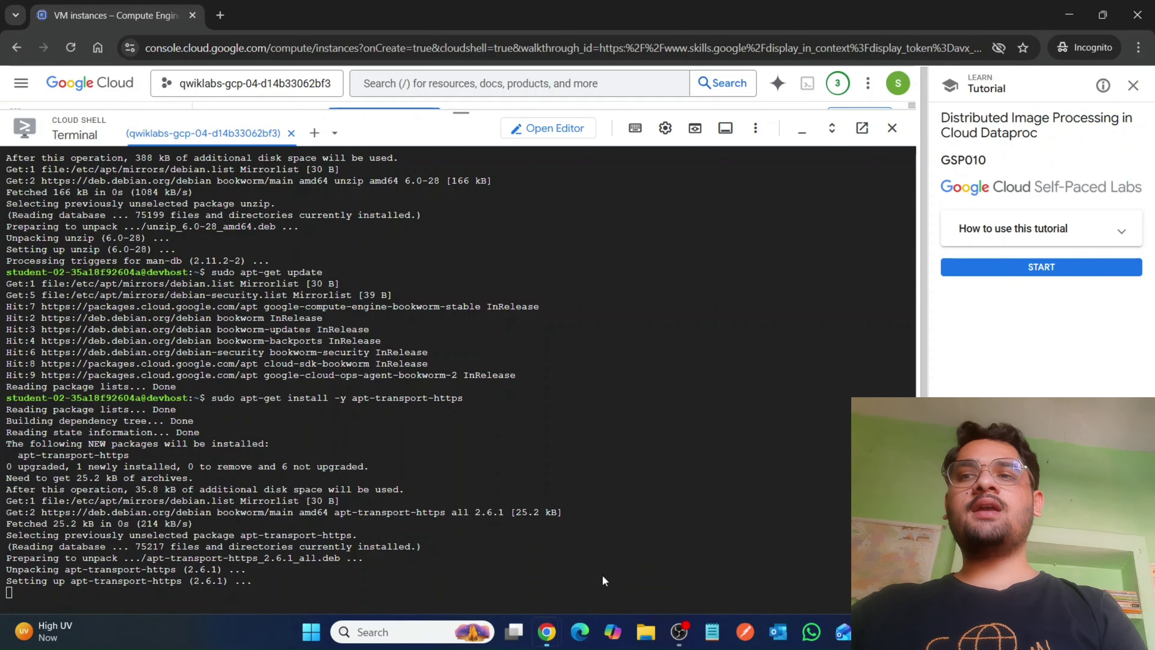
pyautogui.hotkey('ctrl', 'v')
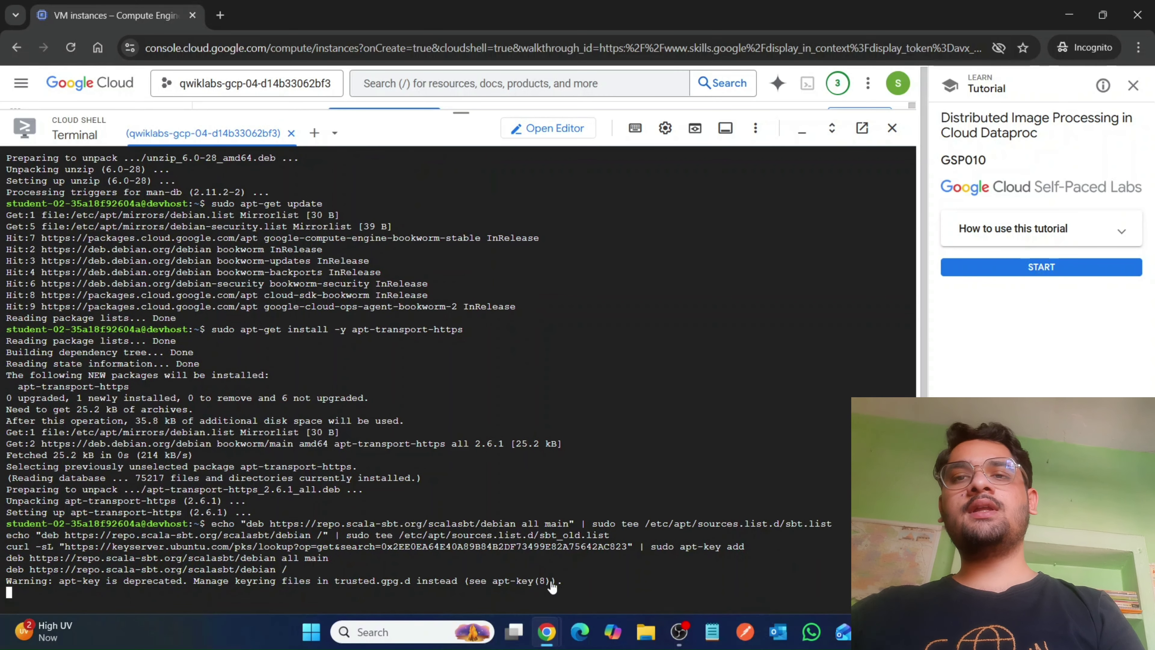
# Copy the lab's second sudo apt-get update command and run it on devhost to refresh packages with the sbt repositories.
pyautogui.moveTo(545, 628)
pyautogui.click(465, 546)
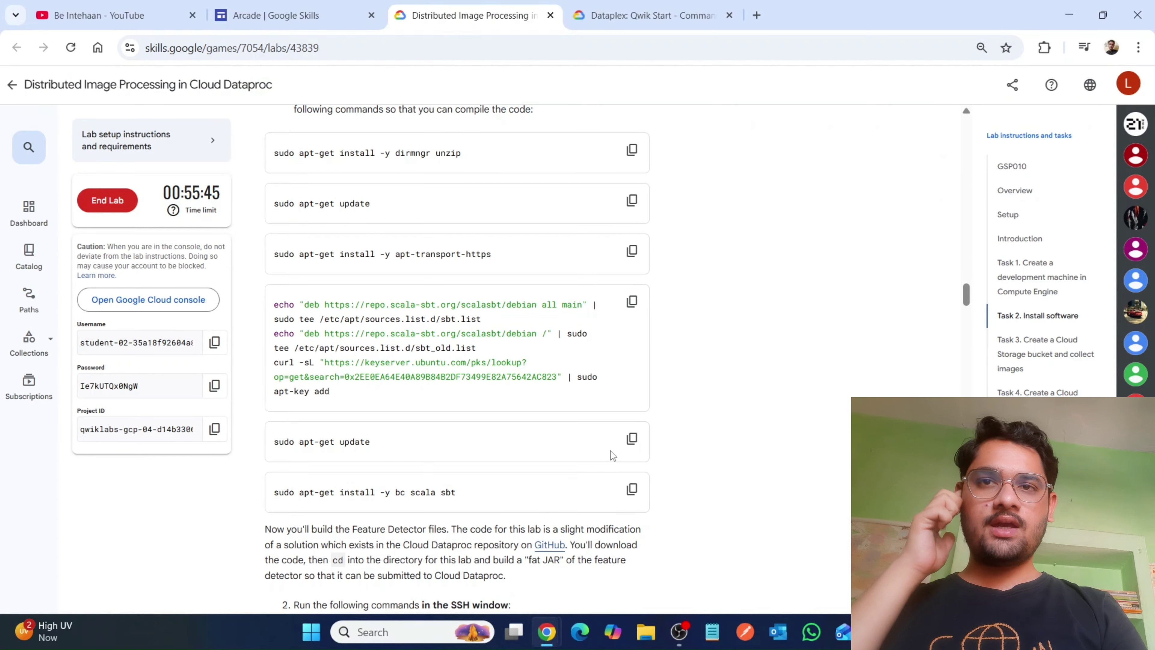
pyautogui.click(631, 439)
pyautogui.moveTo(547, 632)
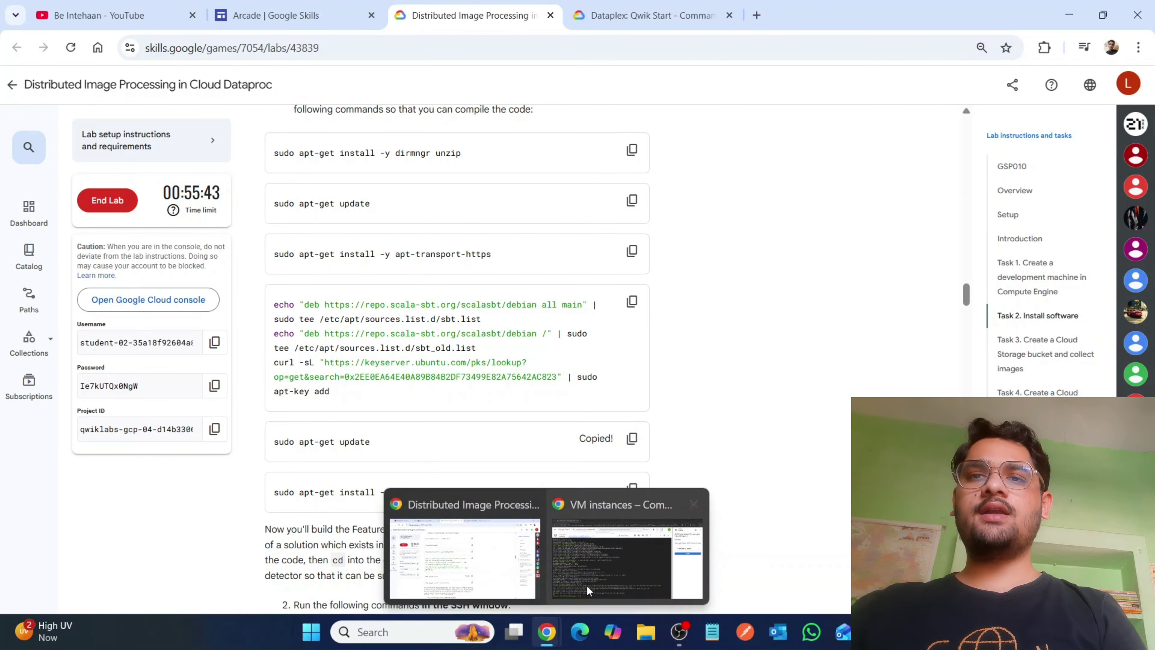
pyautogui.click(592, 580)
pyautogui.hotkey('ctrl', 'v')
pyautogui.press('Return')
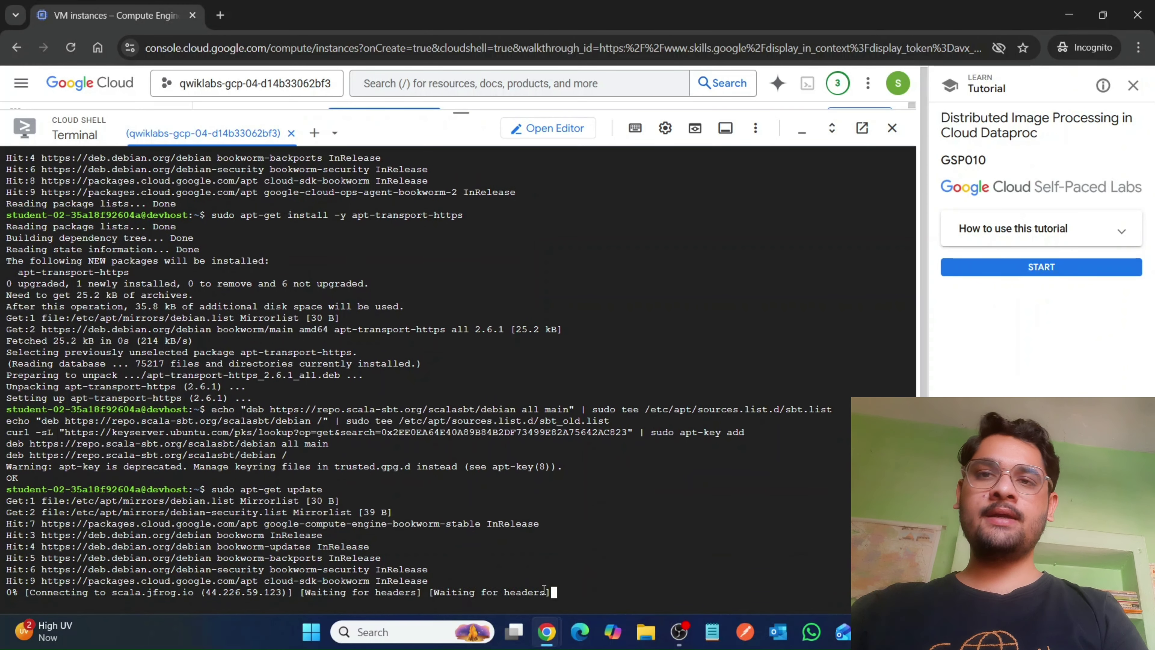
# Copy sudo apt-get install -y bc scala sbt from the lab instructions and run it on devhost.
pyautogui.moveTo(547, 632)
pyautogui.click(491, 580)
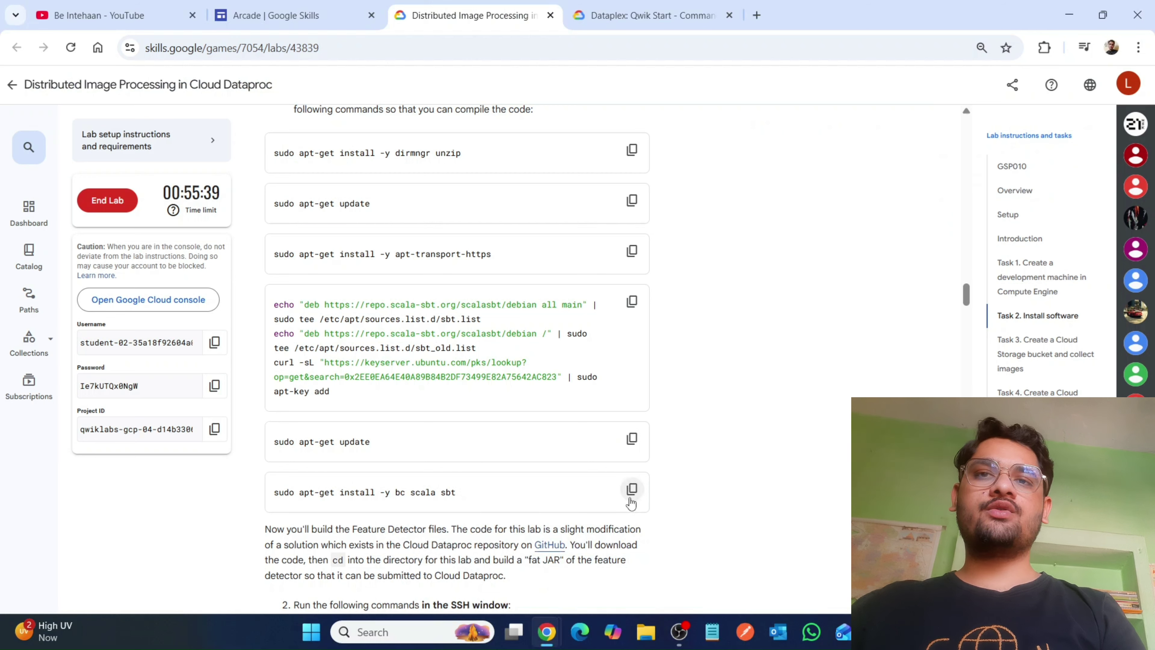
pyautogui.click(631, 489)
pyautogui.moveTo(546, 631)
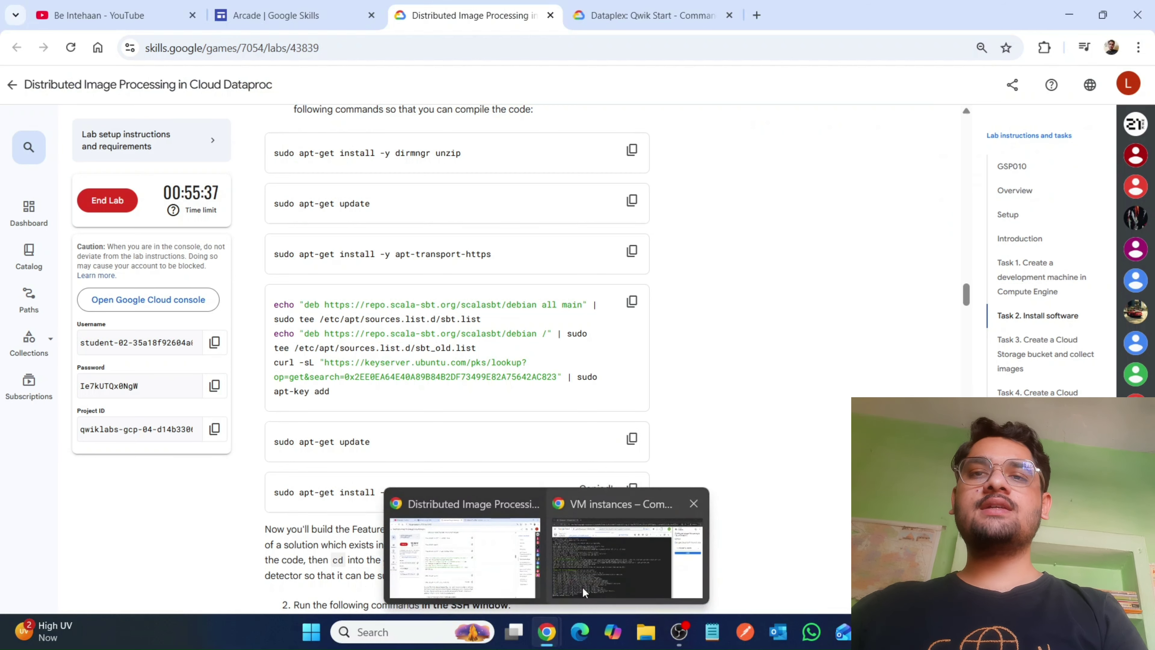
pyautogui.click(583, 587)
pyautogui.hotkey('ctrl', 'v')
pyautogui.press('Return')
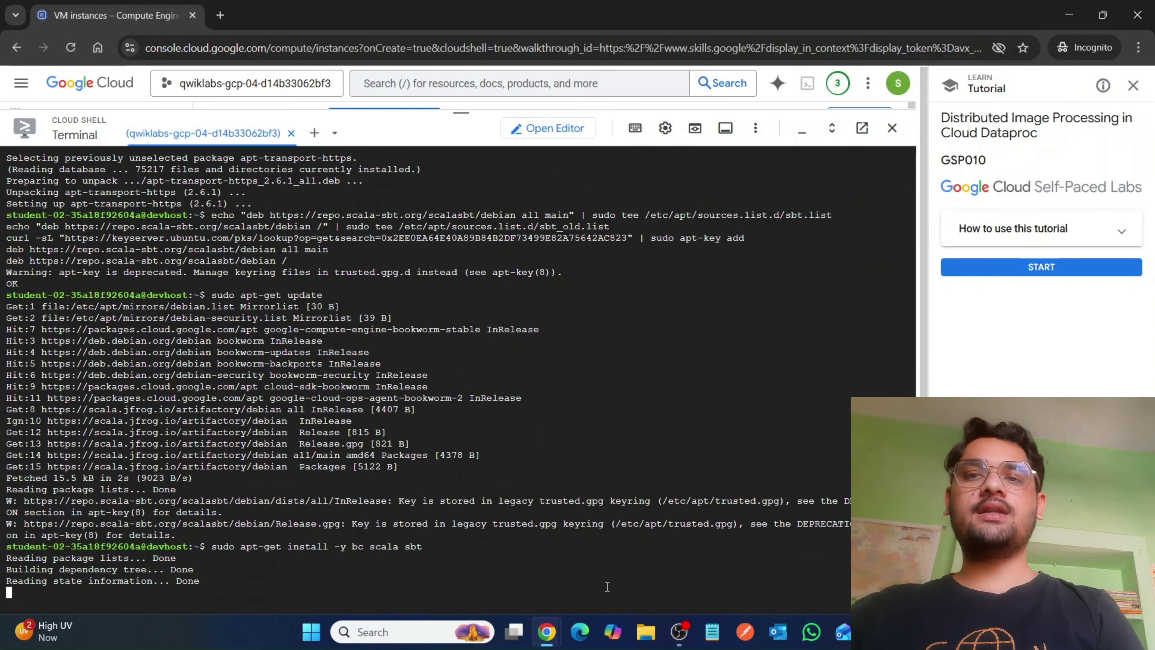
# Copy sudo apt-get update from the lab's Feature Detector build section and run it on devhost once the Scala and sbt installation has finished.
pyautogui.moveTo(546, 632)
pyautogui.click(485, 562)
pyautogui.scroll(-5, 487, 485)
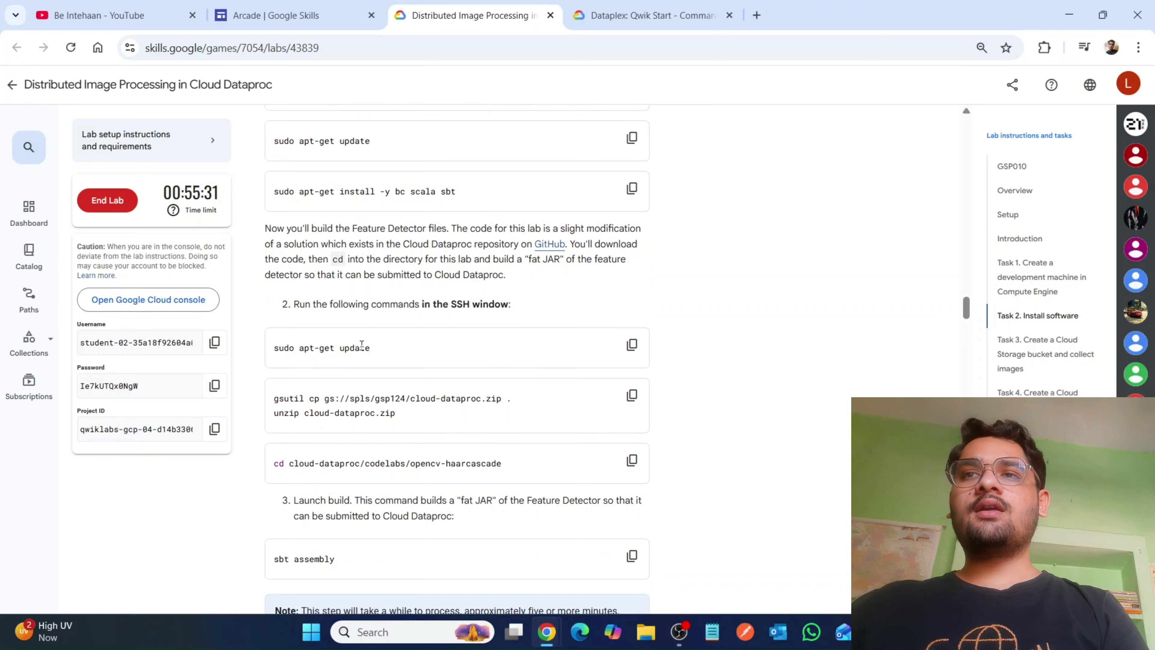
pyautogui.click(631, 345)
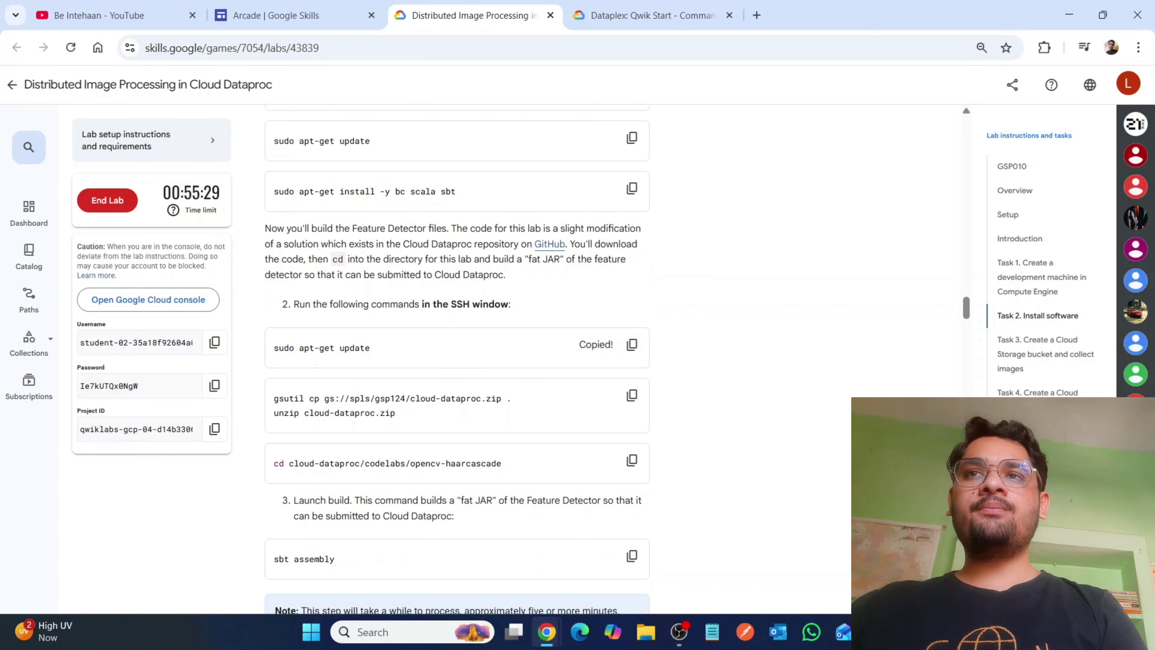
pyautogui.moveTo(547, 631)
pyautogui.click(587, 589)
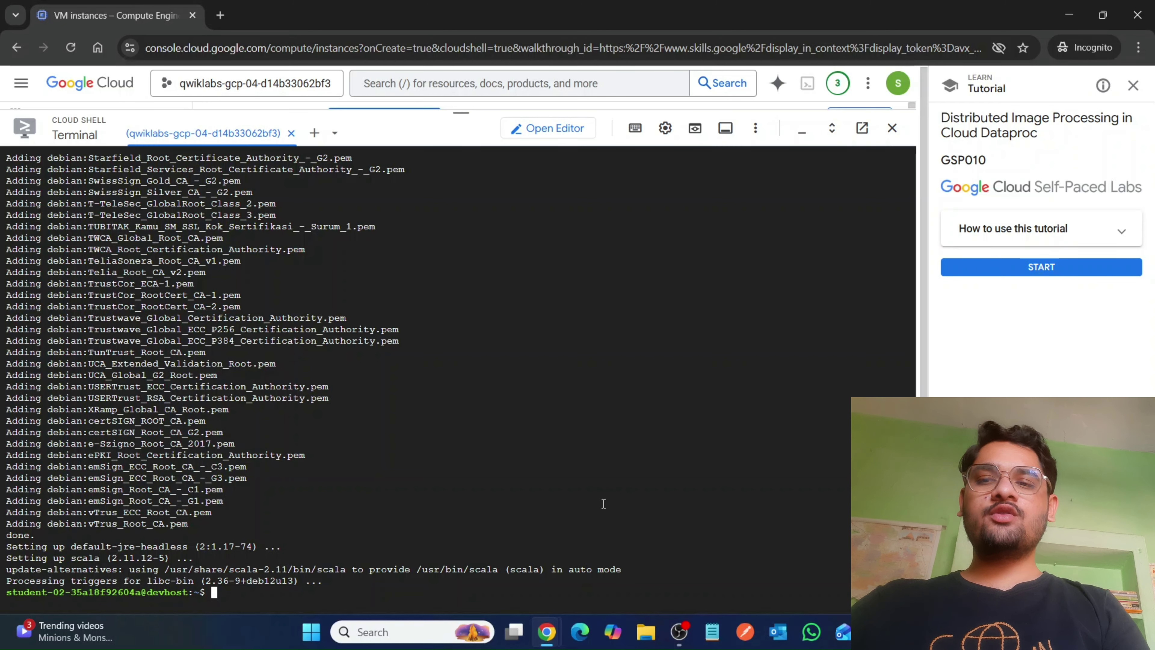
pyautogui.hotkey('ctrl', 'v')
pyautogui.press('Return')
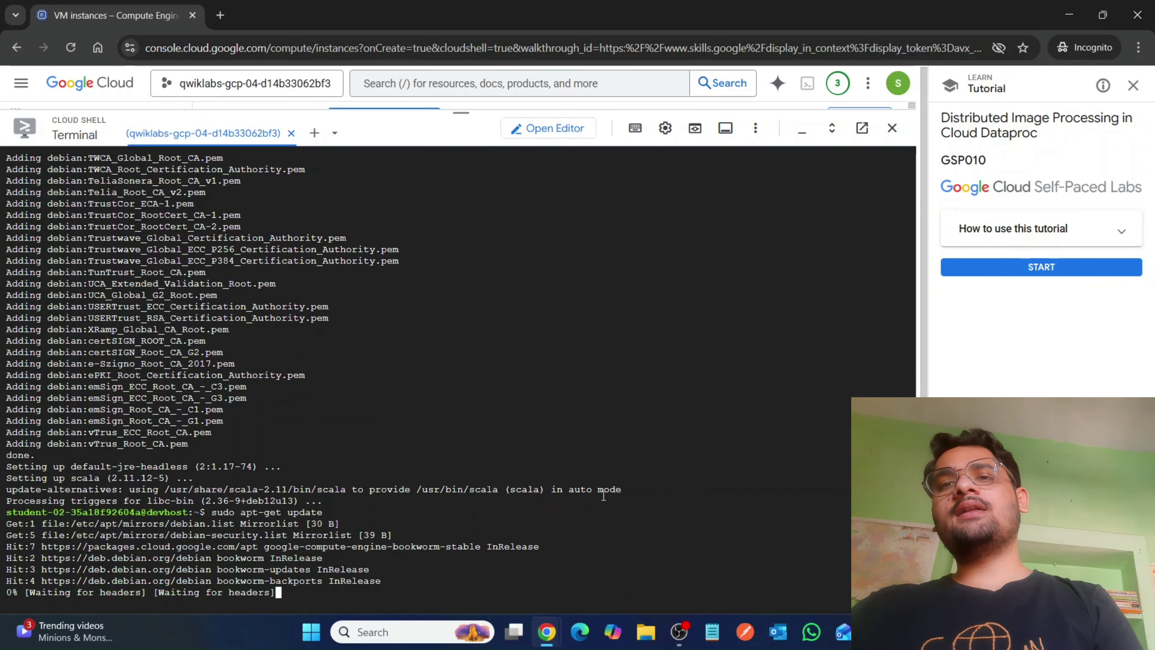
# Copy the lab's gsutil cp and unzip command block and run it on devhost to download and extract cloud-dataproc.zip.
pyautogui.moveTo(547, 632)
pyautogui.click(476, 567)
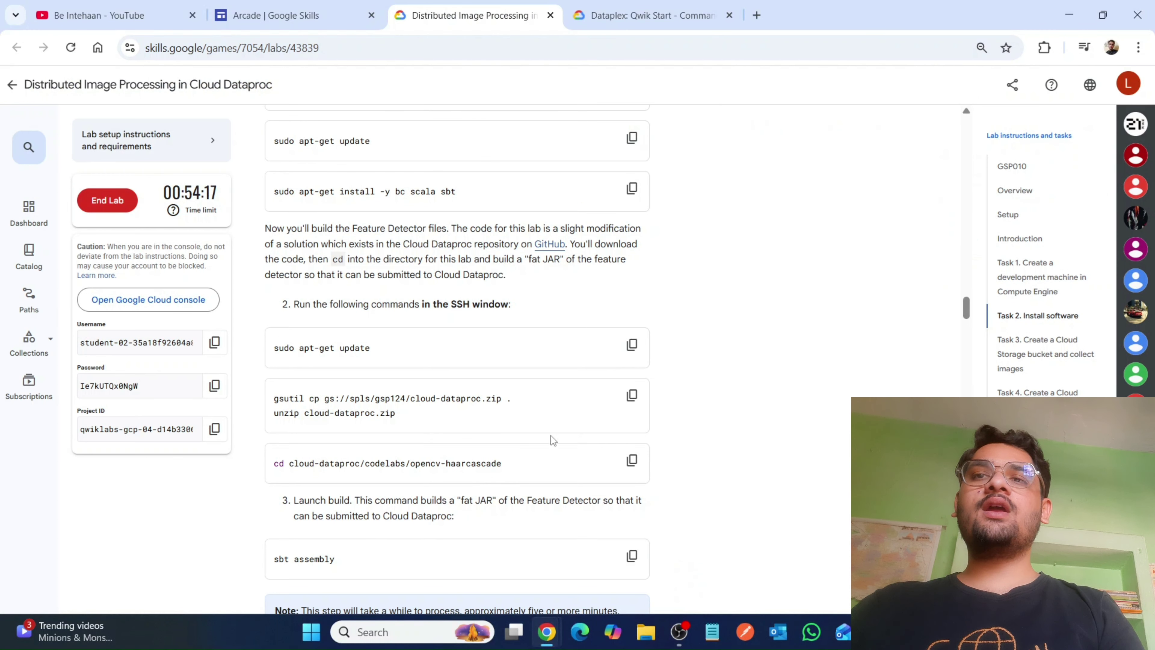
pyautogui.click(632, 395)
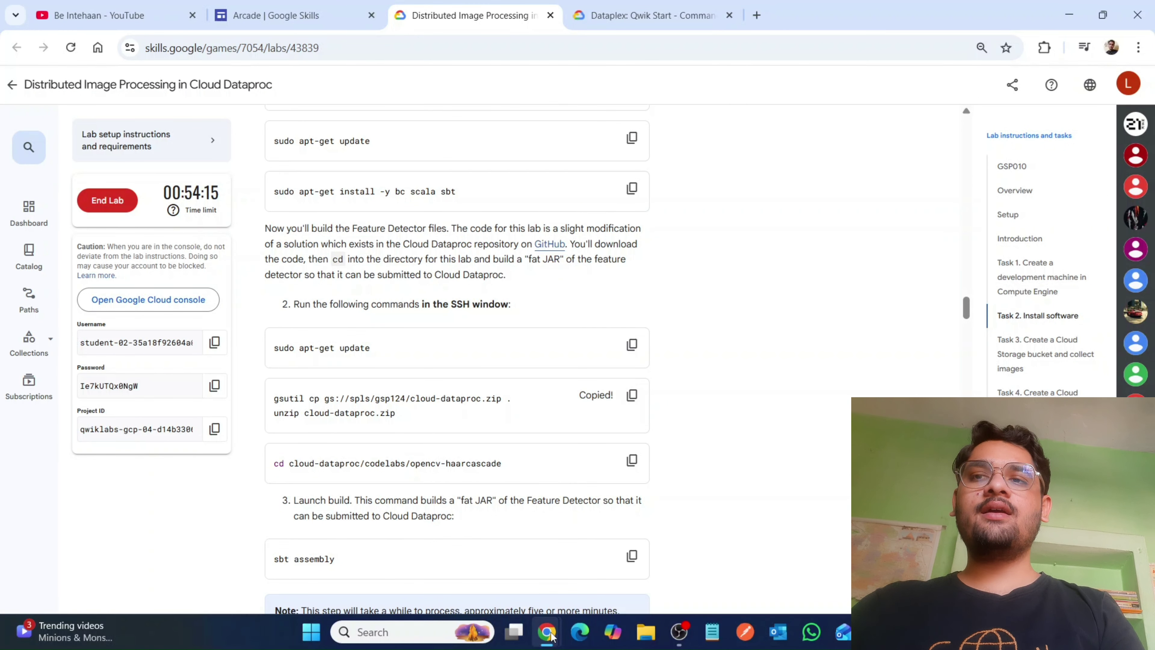
pyautogui.moveTo(546, 631)
pyautogui.click(603, 555)
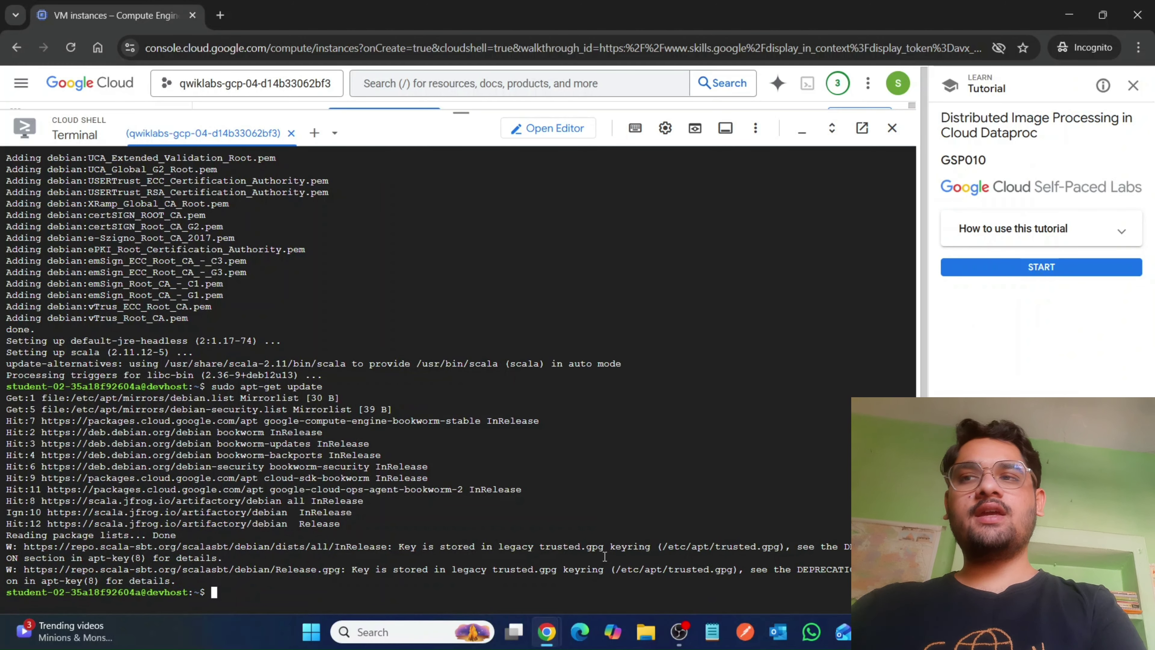
pyautogui.hotkey('ctrl', 'v')
# Copy cd cloud-dataproc/codelabs/opencv-haarcascade from the lab instructions and run it on devhost after the archive is extracted.
pyautogui.moveTo(547, 631)
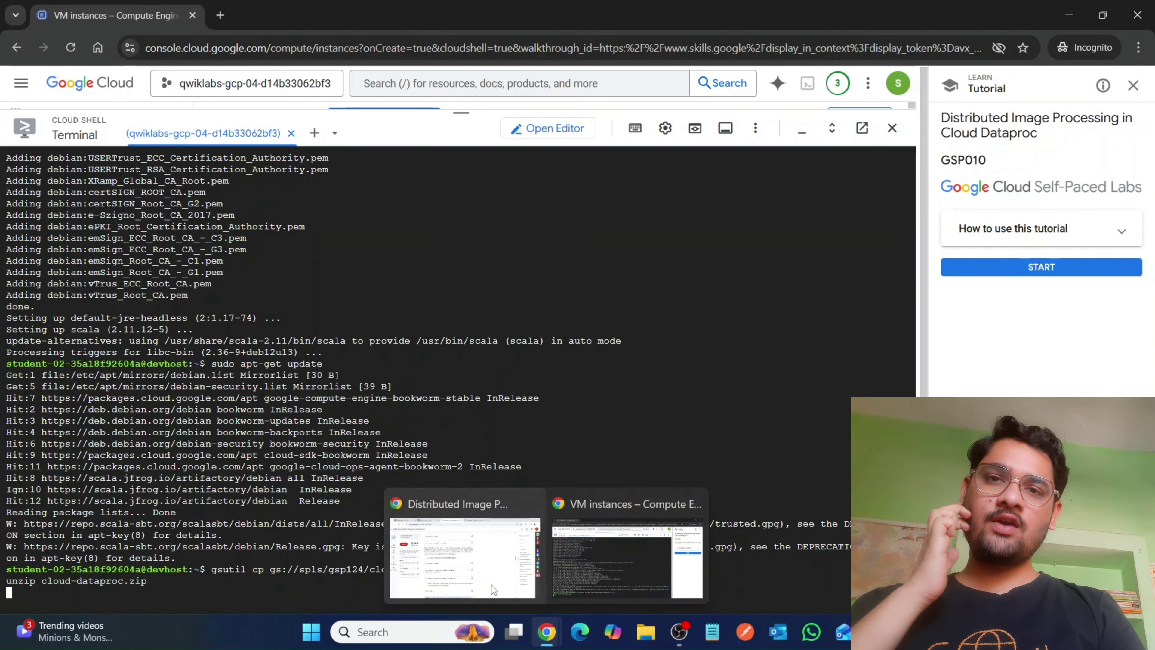
pyautogui.click(489, 582)
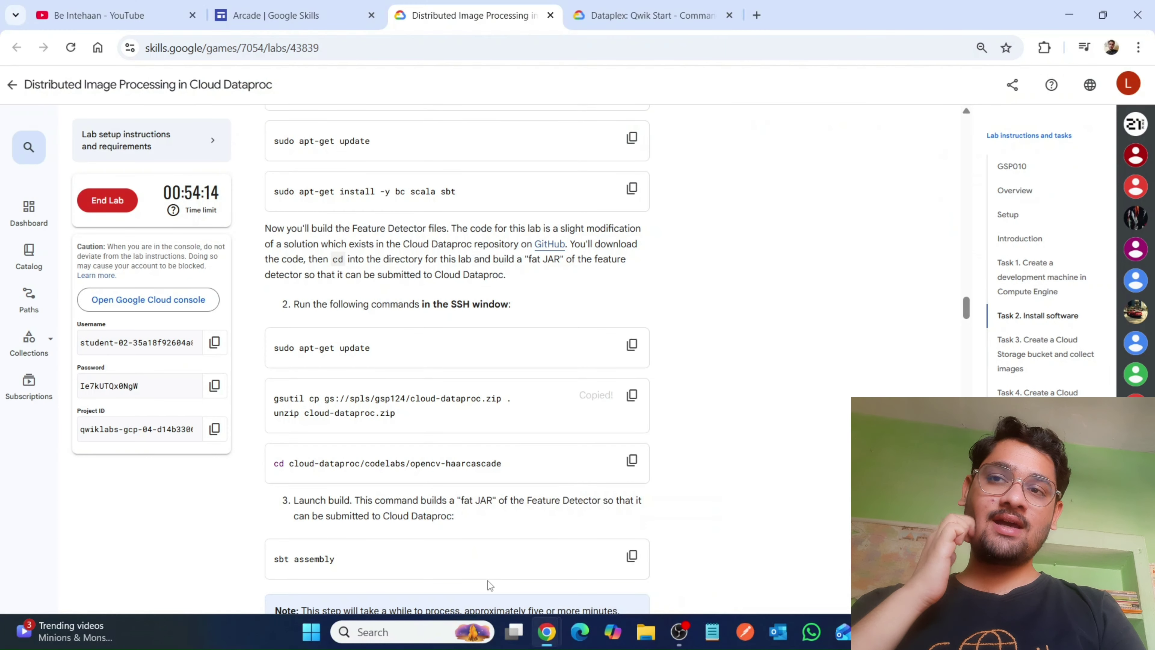
pyautogui.click(632, 461)
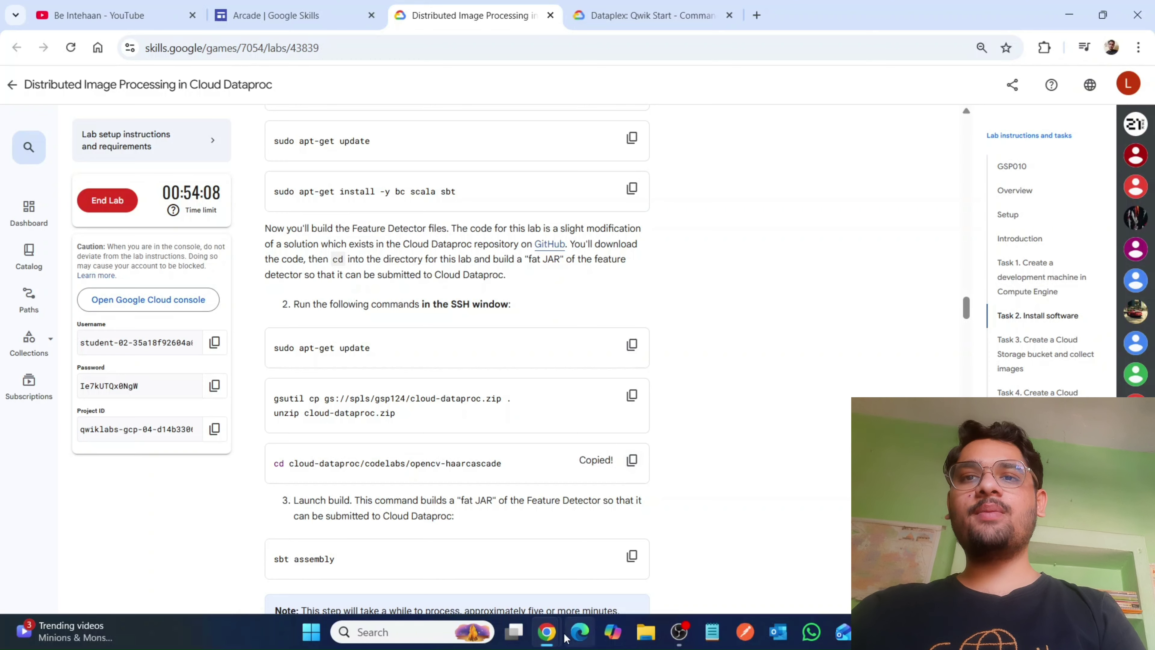
pyautogui.moveTo(548, 632)
pyautogui.click(616, 564)
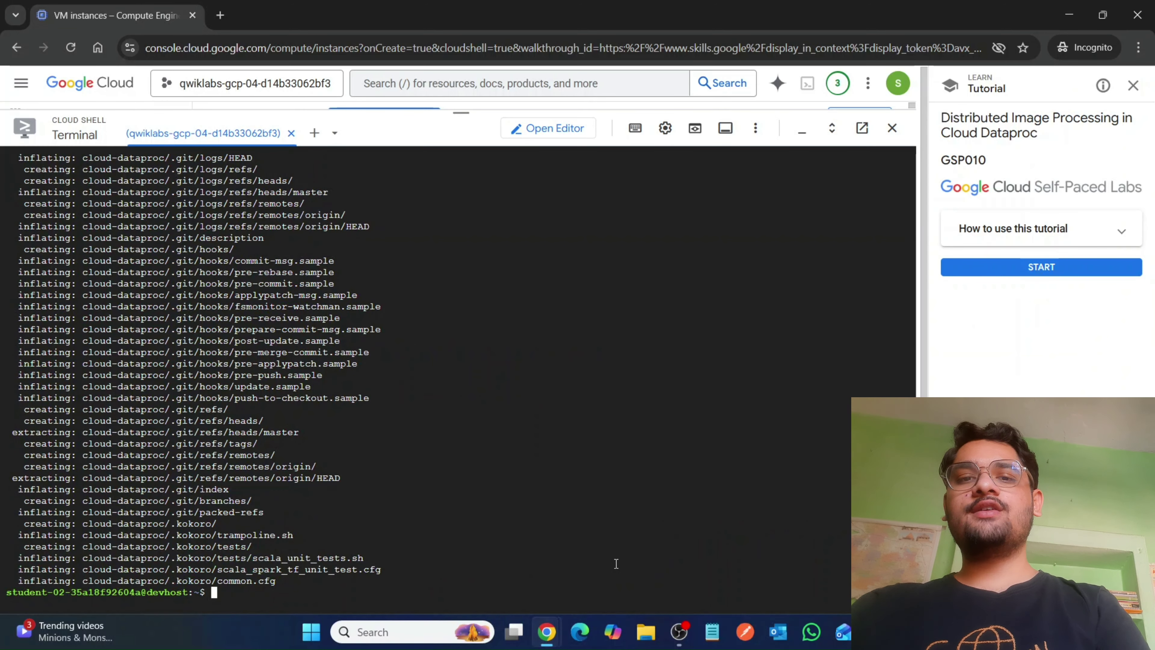
pyautogui.hotkey('ctrl', 'v')
pyautogui.press('Return')
# Copy sbt assembly from the lab instructions and run it on devhost to build the Feature Detector fat JAR.
pyautogui.moveTo(547, 632)
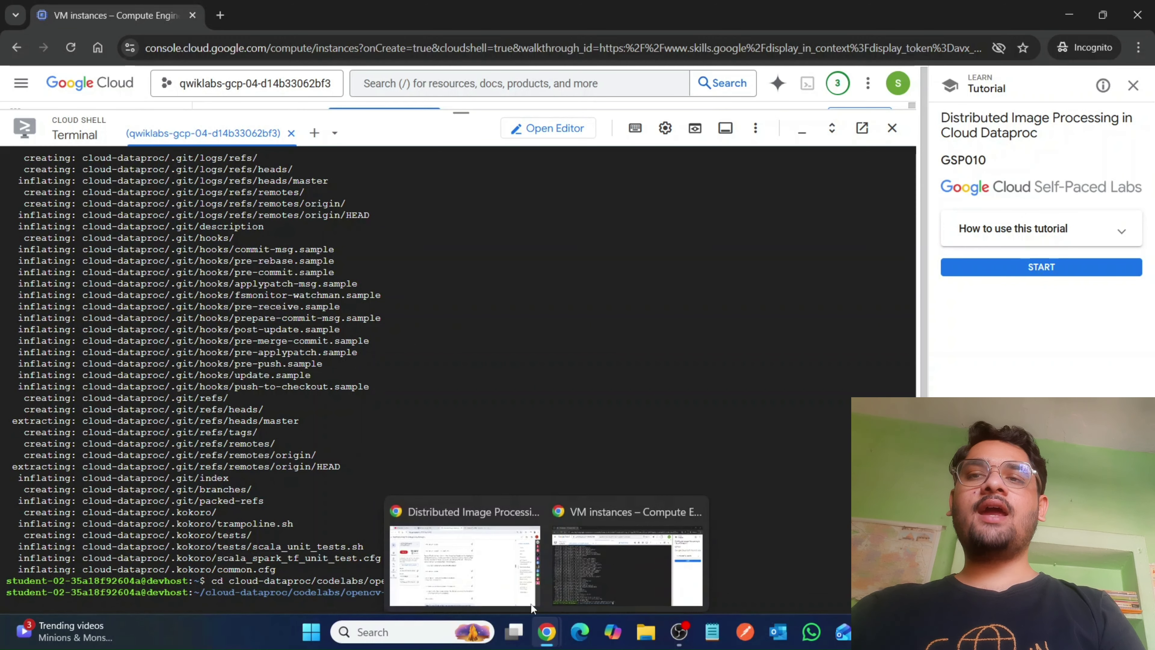
pyautogui.click(498, 578)
pyautogui.scroll(-5, 525, 515)
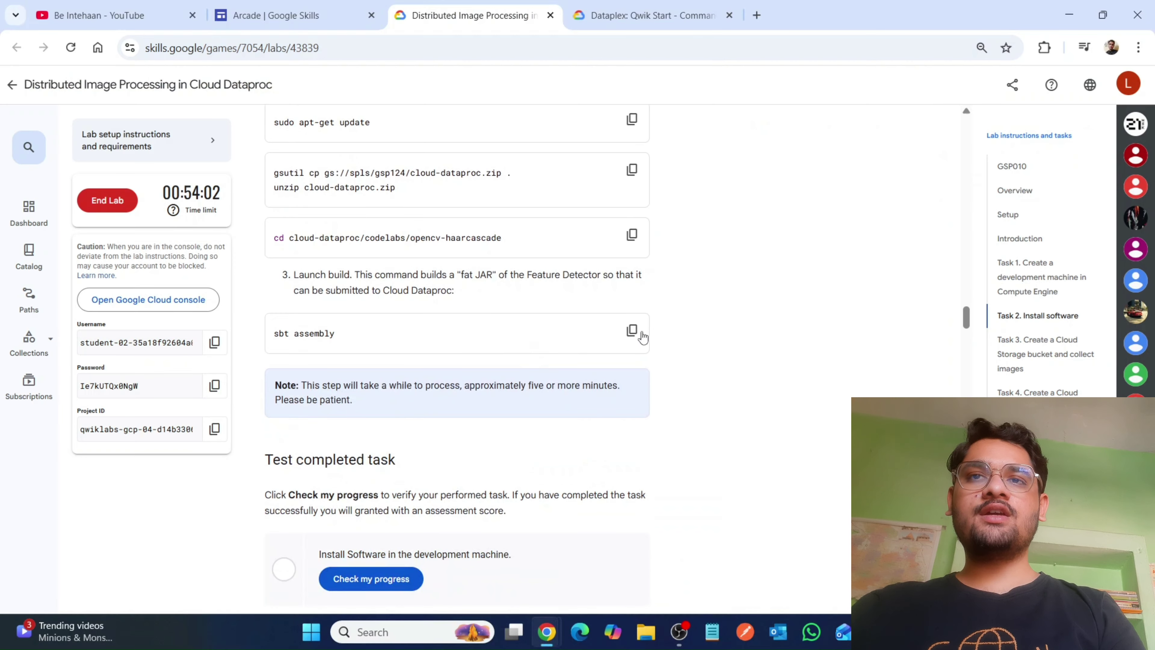
pyautogui.click(631, 330)
pyautogui.moveTo(547, 632)
pyautogui.click(591, 544)
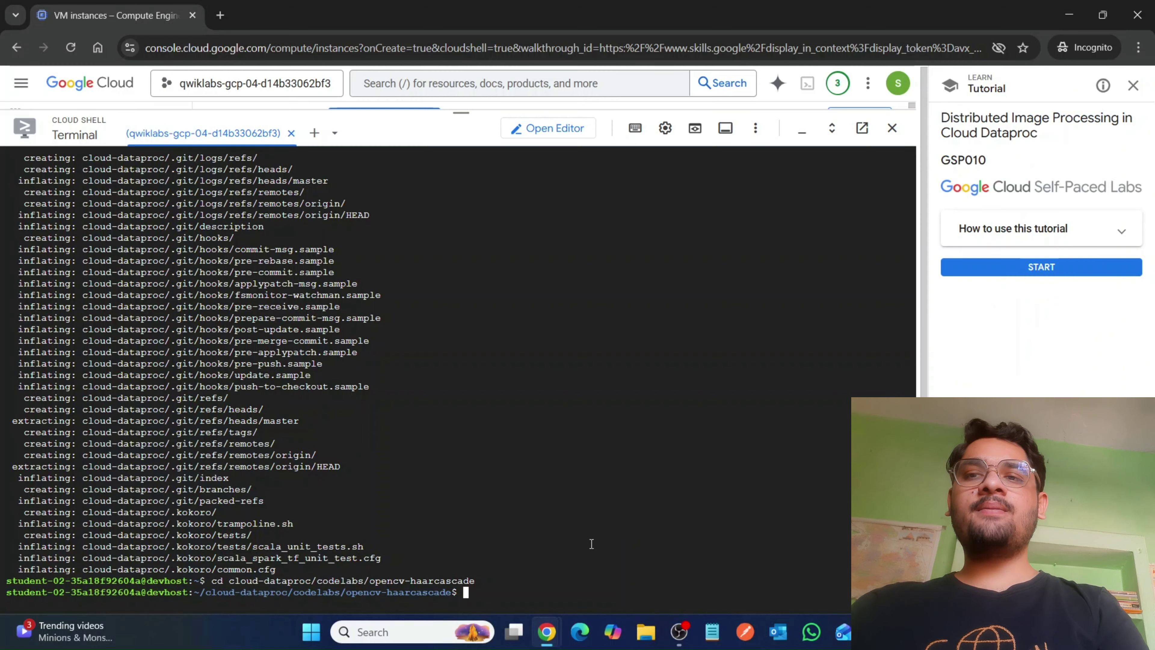
pyautogui.hotkey('ctrl', 'v')
pyautogui.press('Return')
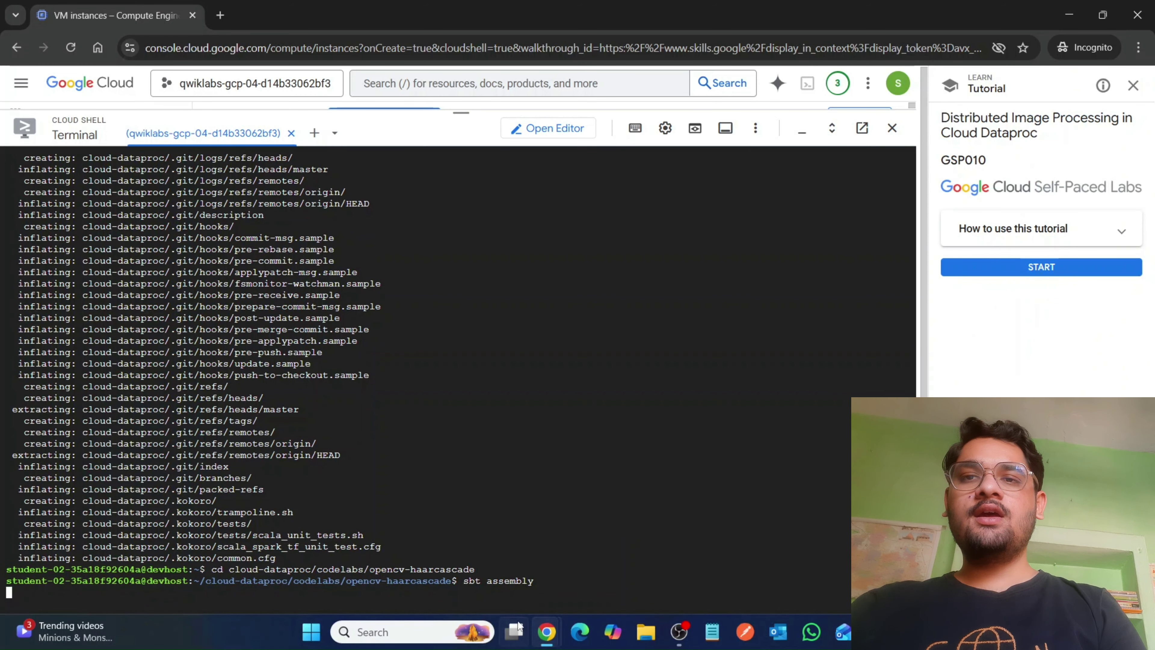
# Read the lab's note on the build duration and look through the Task 3 bucket instructions while the build runs.
pyautogui.moveTo(547, 632)
pyautogui.click(504, 579)
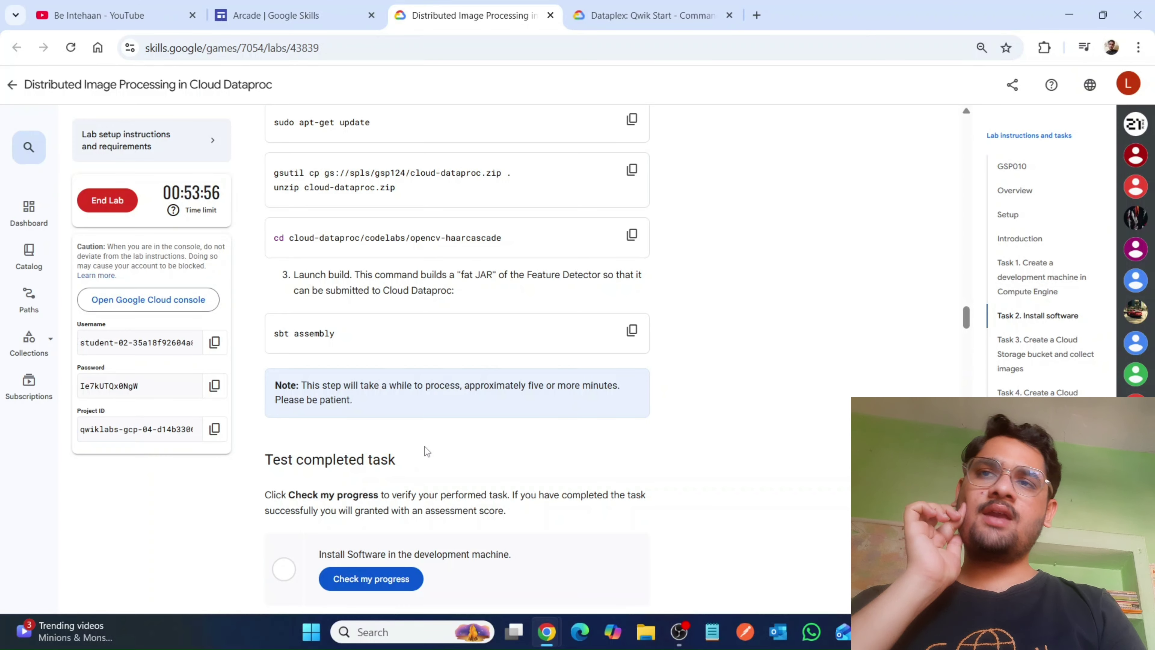
pyautogui.moveTo(355, 384); pyautogui.dragTo(615, 397)
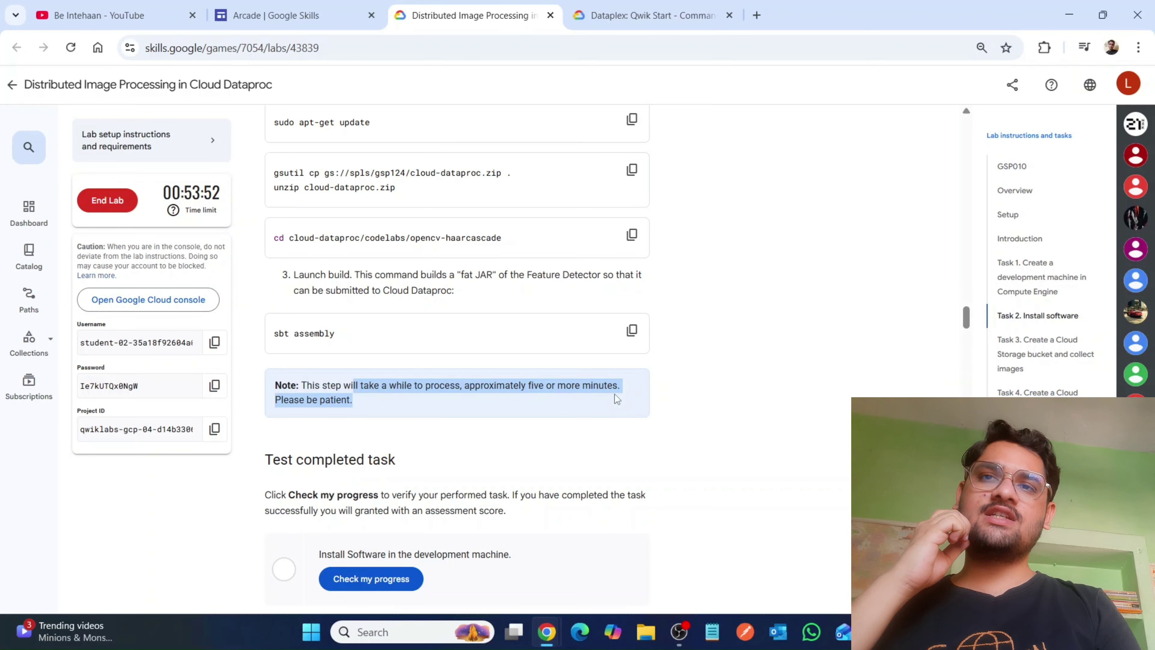
pyautogui.click(595, 395)
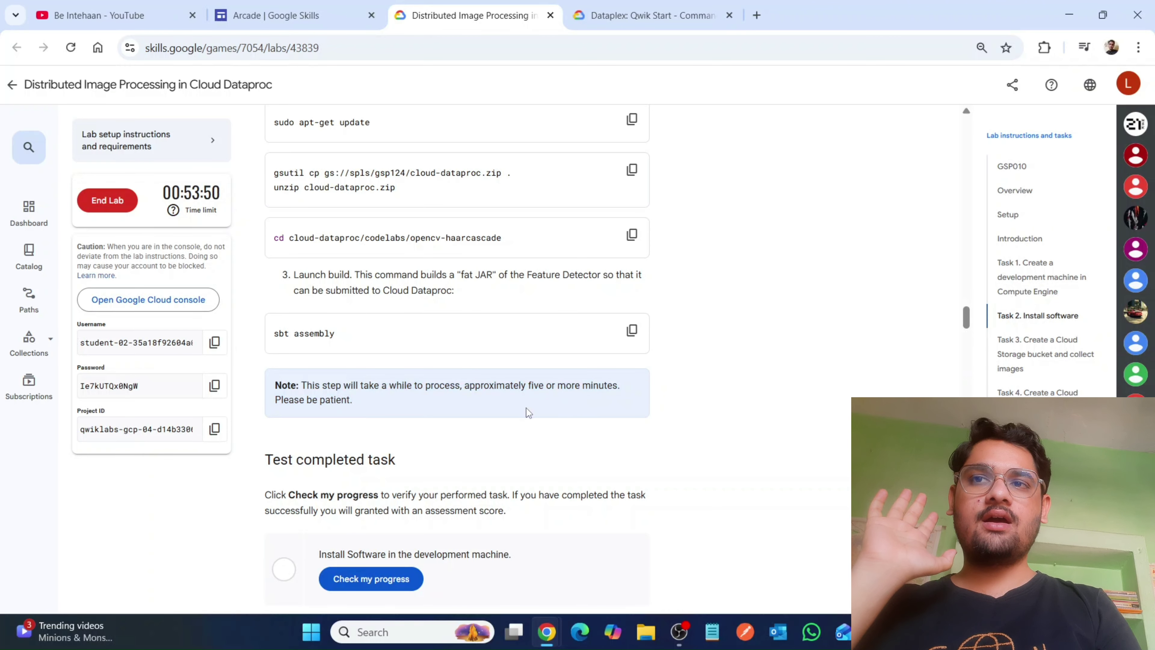
pyautogui.scroll(-5, 525, 408)
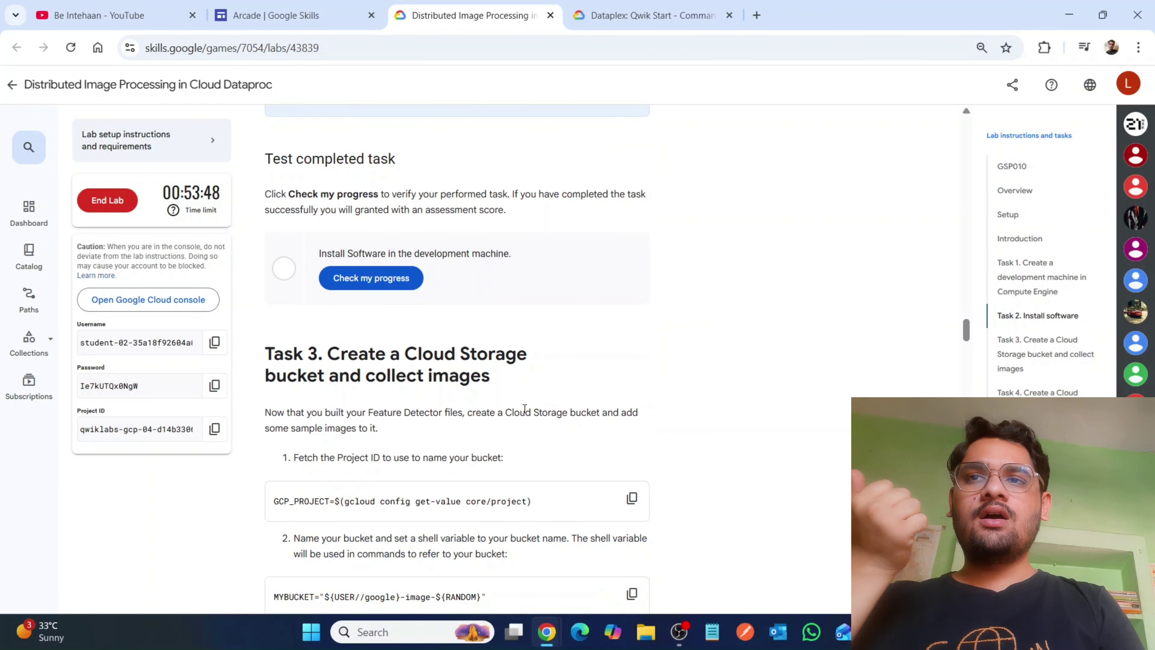
pyautogui.scroll(-4, 438, 429)
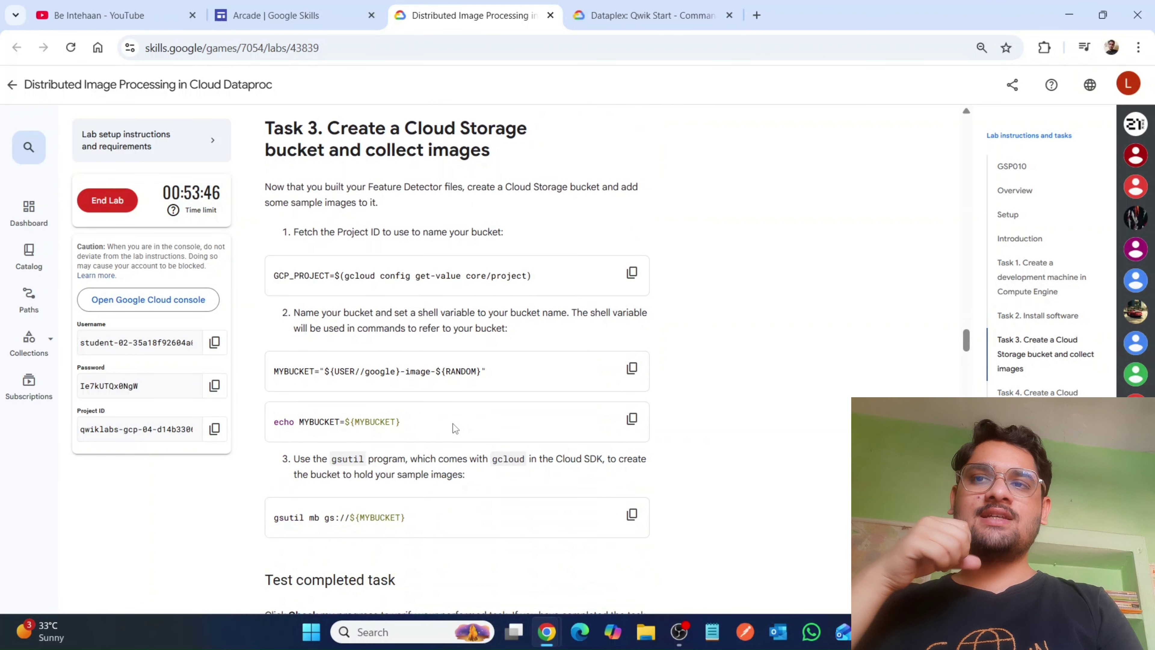
pyautogui.scroll(8, 533, 391)
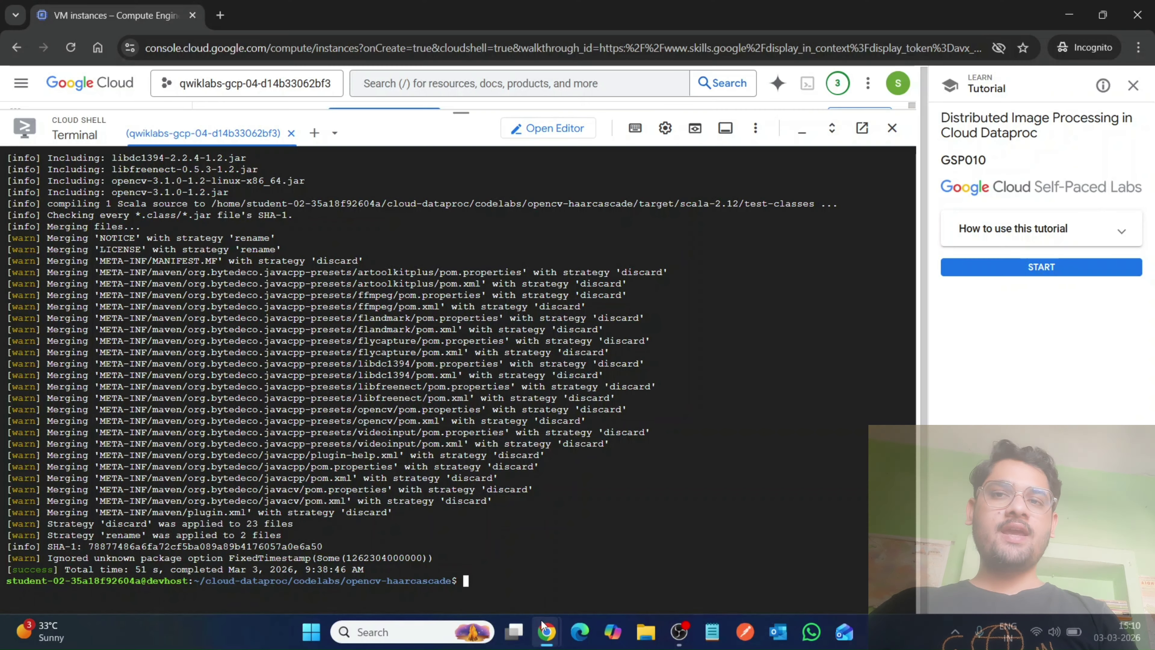
# Once the build has finished, check the lab progress for "Install Software in the development machine" and wait for the assessment.
pyautogui.moveTo(547, 632)
pyautogui.click(471, 560)
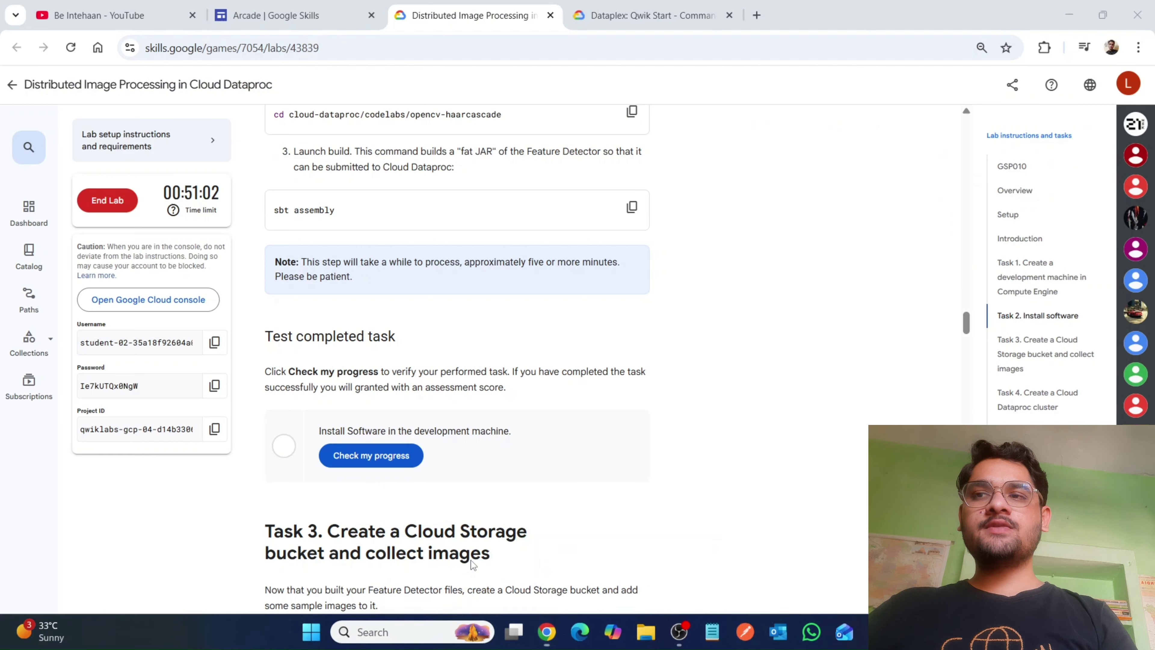
pyautogui.click(386, 455)
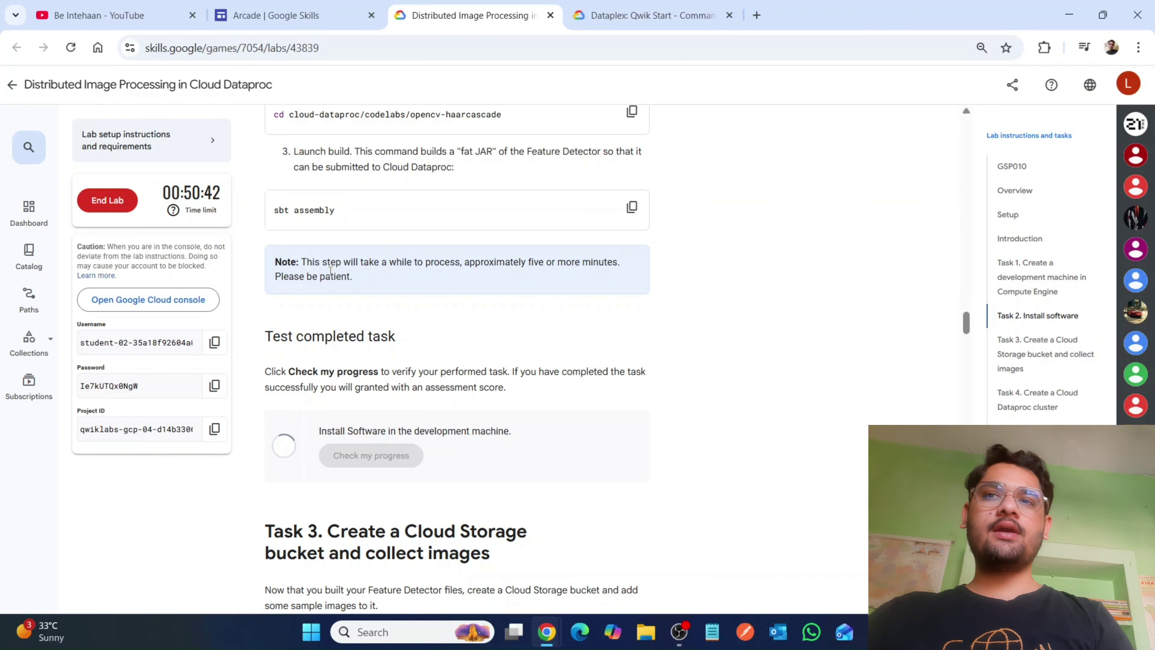
pyautogui.moveTo(343, 261); pyautogui.dragTo(608, 273)
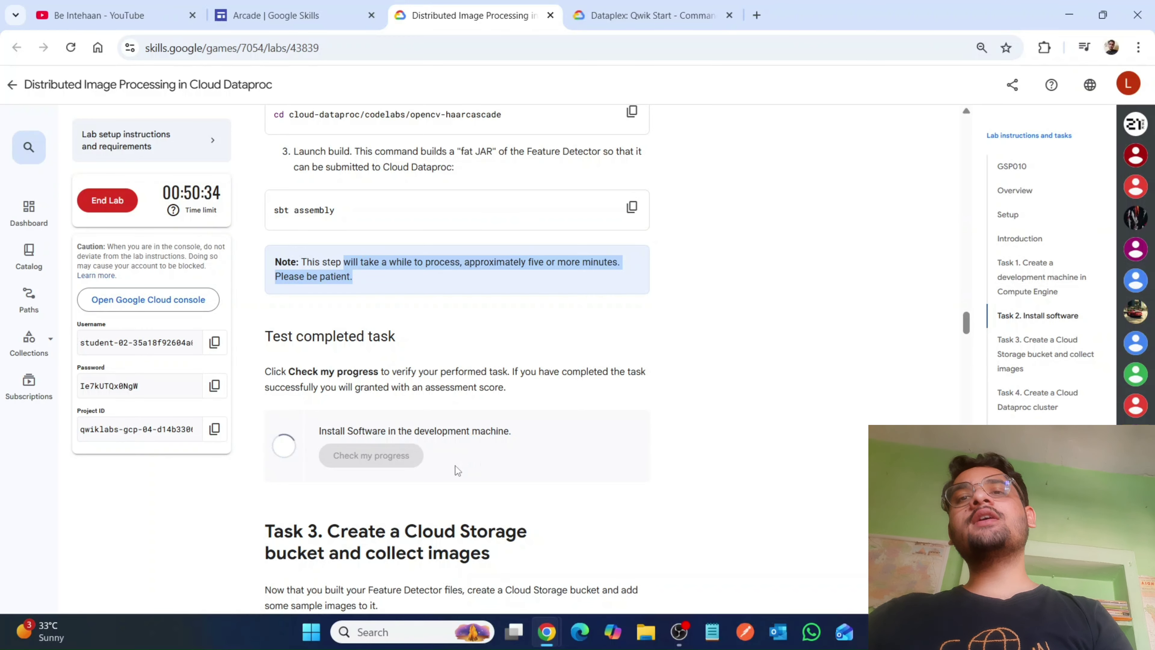
pyautogui.moveTo(547, 632)
pyautogui.click(579, 600)
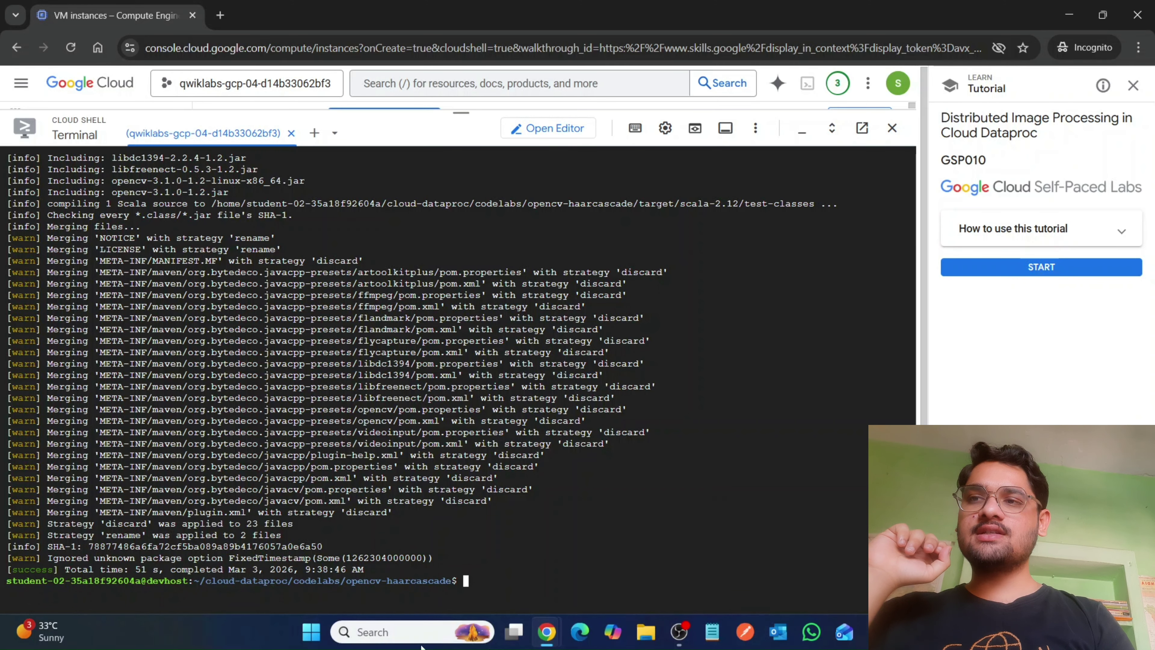
pyautogui.moveTo(547, 632)
pyautogui.click(512, 554)
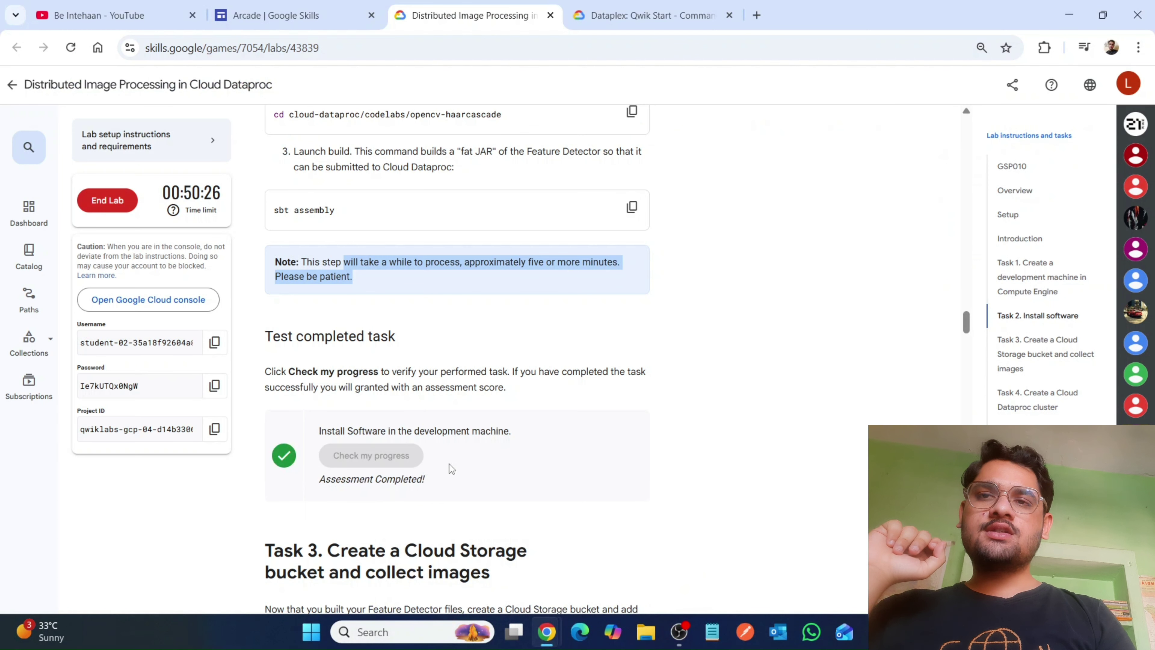
# Copy GCP_PROJECT=$(gcloud config get-value core/project) from Task 3, run it on devhost, and return to the lab instructions.
pyautogui.scroll(-5, 463, 456)
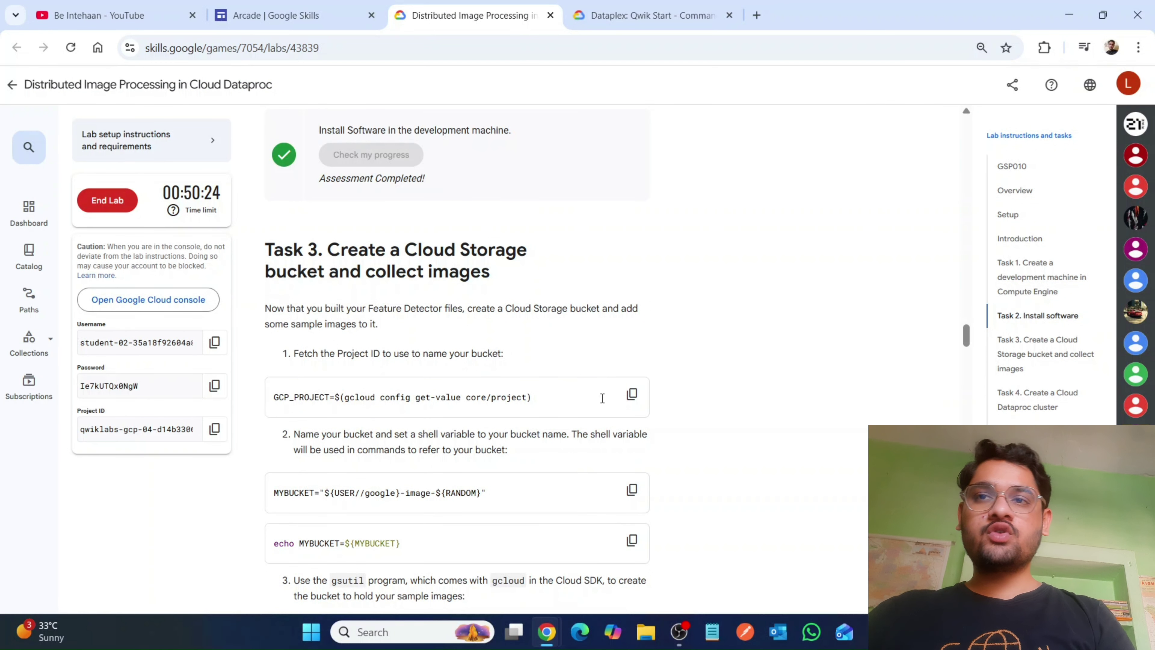
pyautogui.scroll(3, 335, 177)
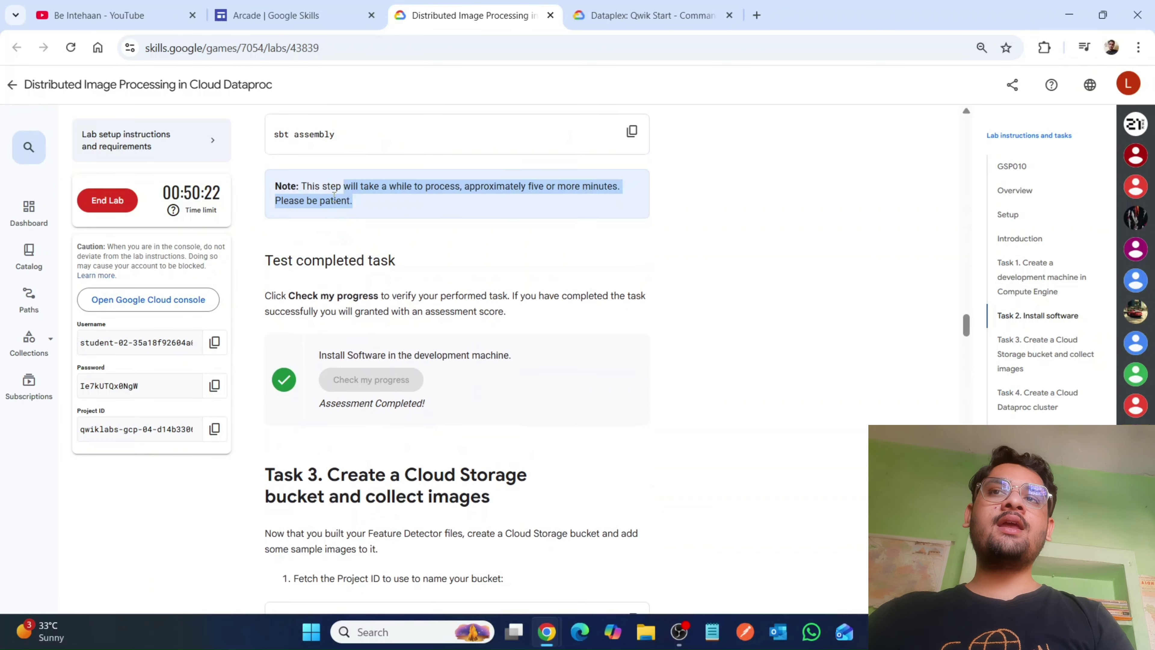
pyautogui.scroll(-5, 527, 385)
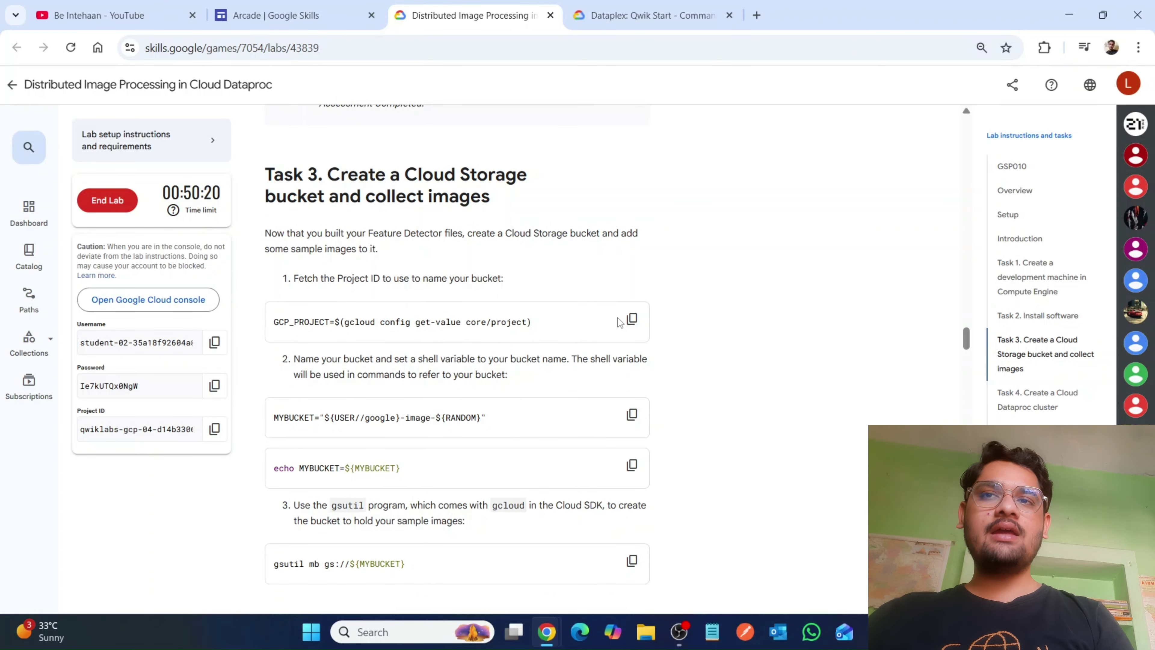
pyautogui.click(631, 319)
pyautogui.moveTo(557, 645)
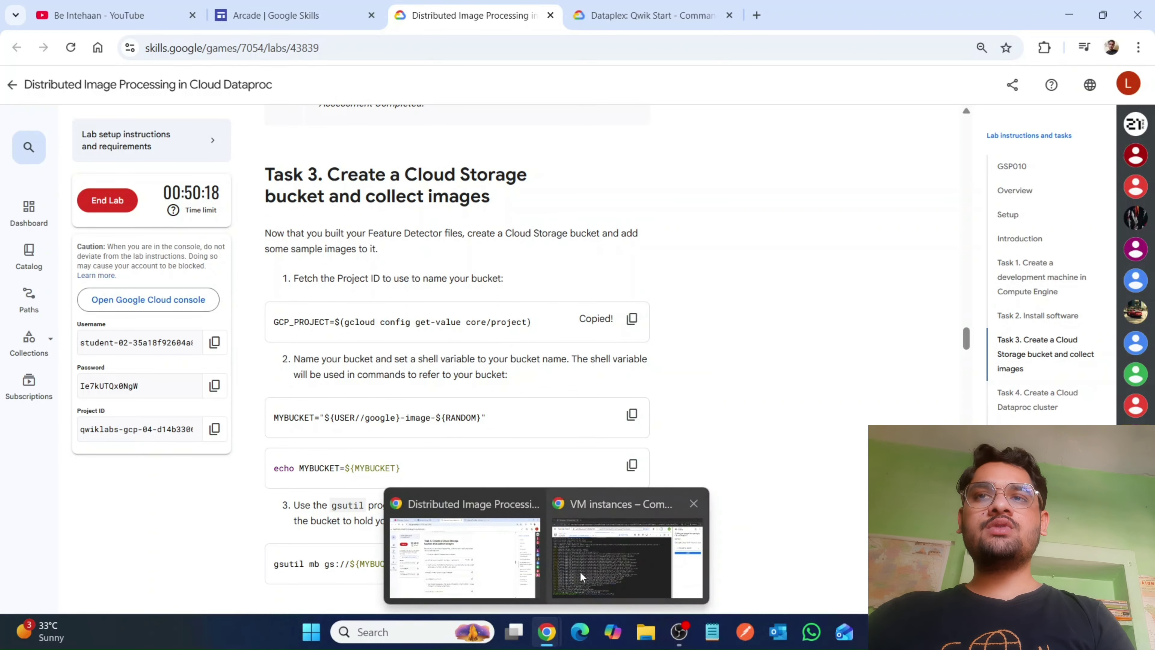
pyautogui.click(584, 568)
pyautogui.hotkey('ctrl', 'v')
pyautogui.press('Return')
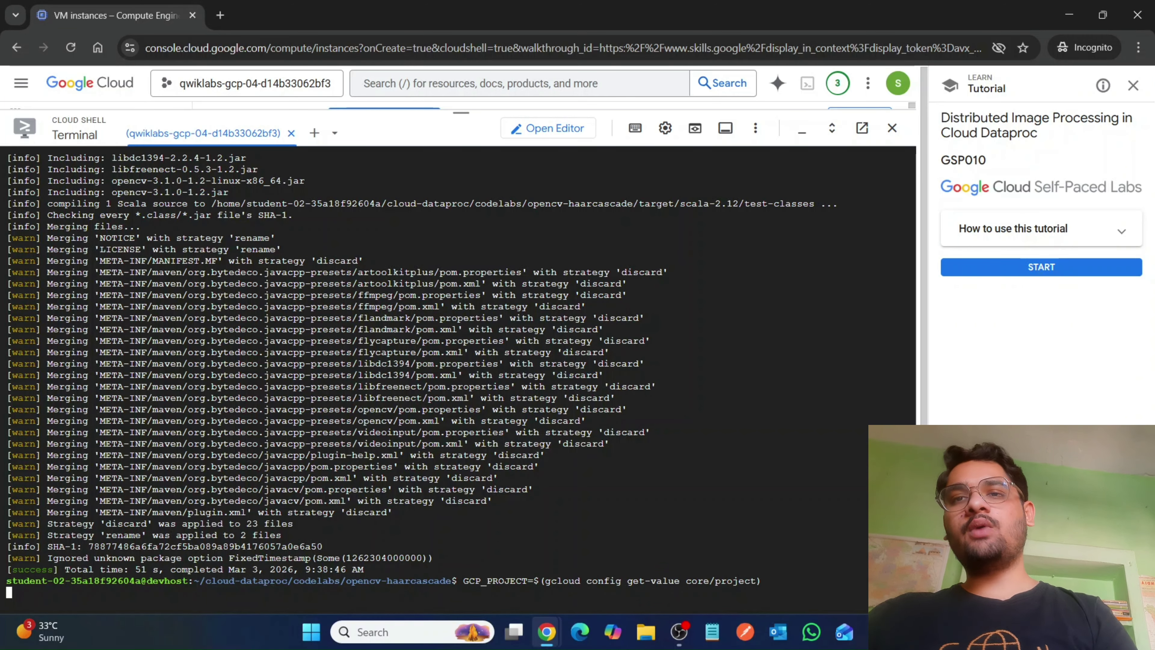
pyautogui.click(480, 545)
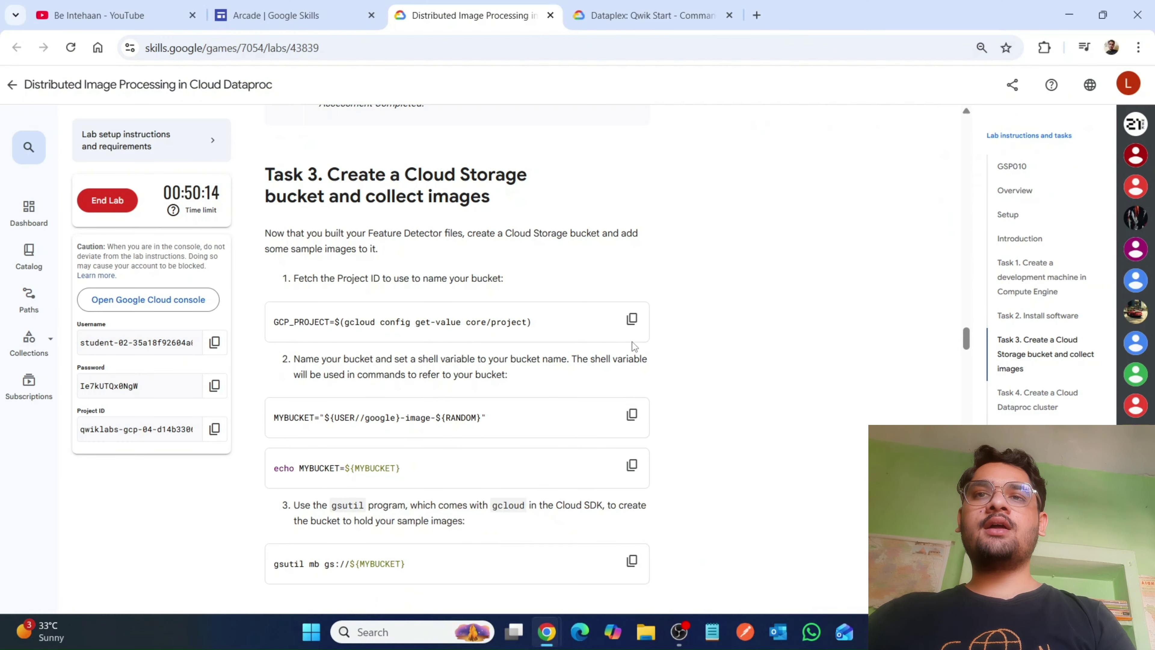
# Copy MYBUCKET="${USER//google}-image-${RANDOM}" from Task 3 and run it on devhost to set the bucket name variable.
pyautogui.click(630, 415)
pyautogui.moveTo(547, 632)
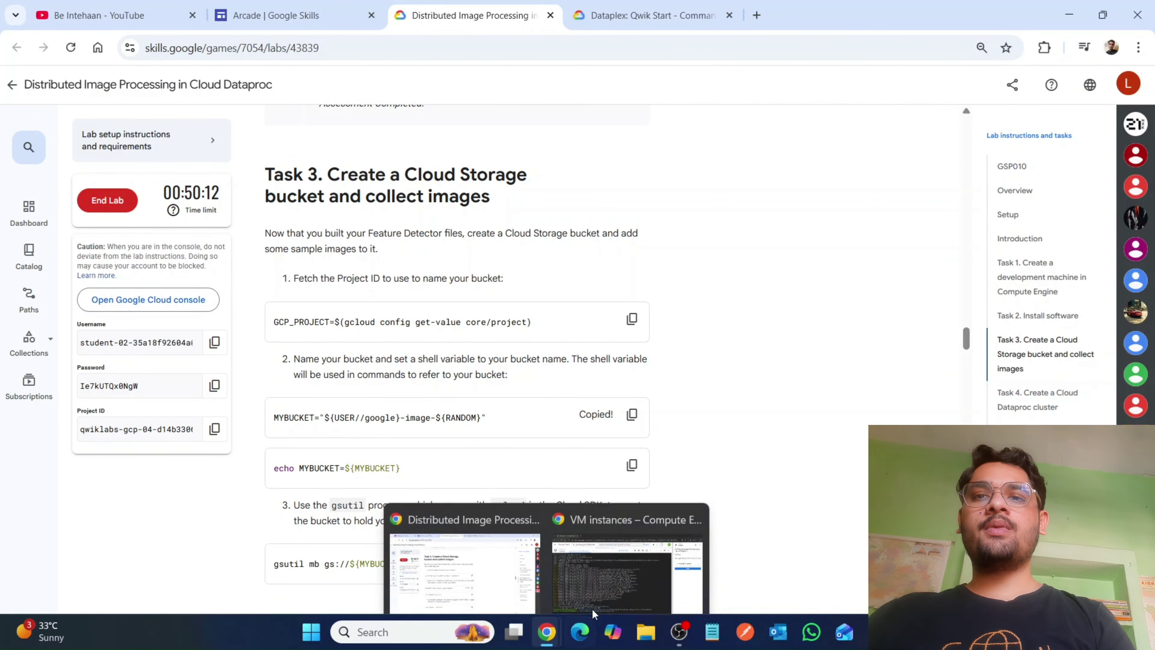
pyautogui.click(606, 585)
pyautogui.hotkey('ctrl', 'v')
pyautogui.press('Return')
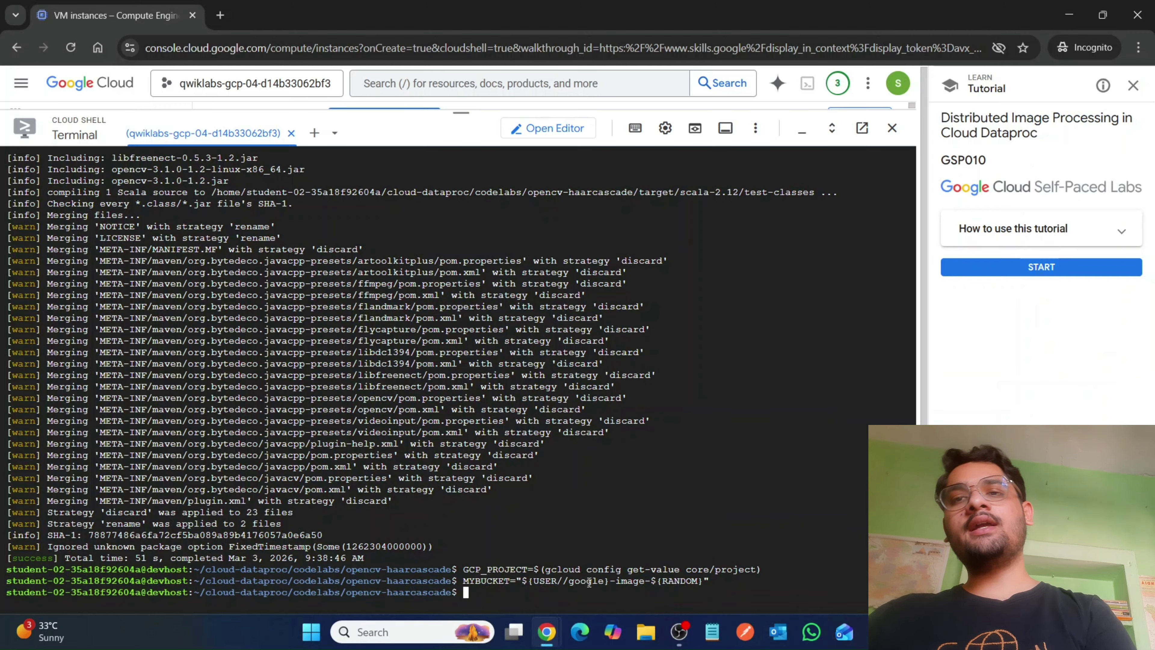
# Copy echo MYBUCKET=${MYBUCKET} from the lab instructions and run it on devhost to print the bucket name.
pyautogui.moveTo(546, 633)
pyautogui.click(512, 559)
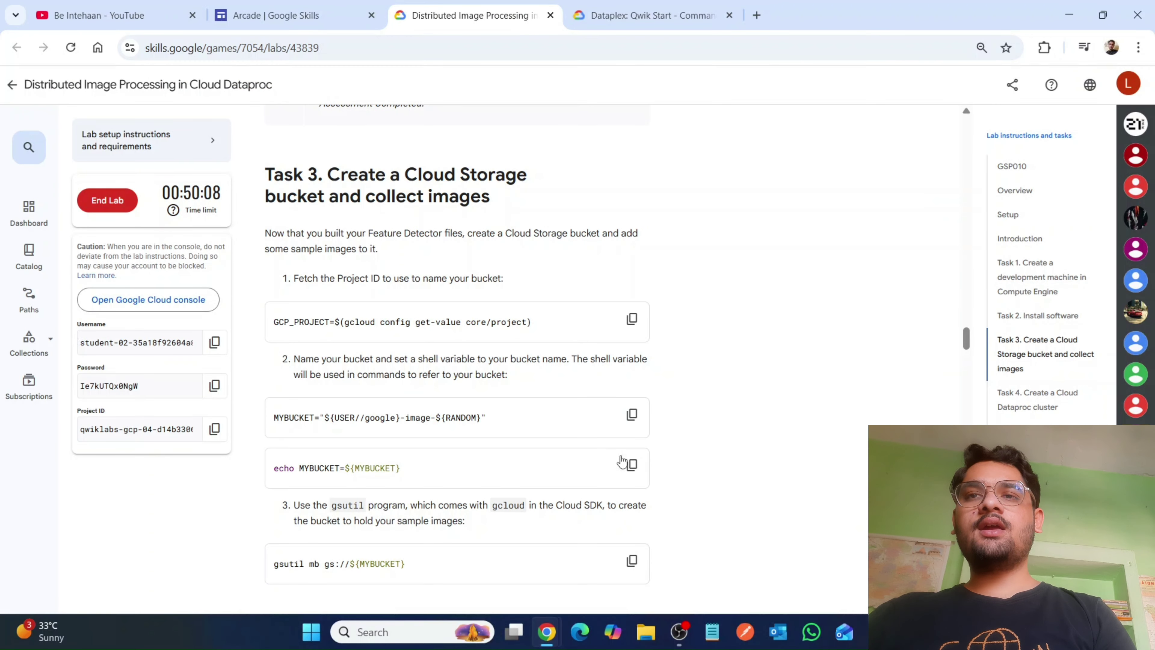
pyautogui.click(633, 415)
pyautogui.moveTo(546, 633)
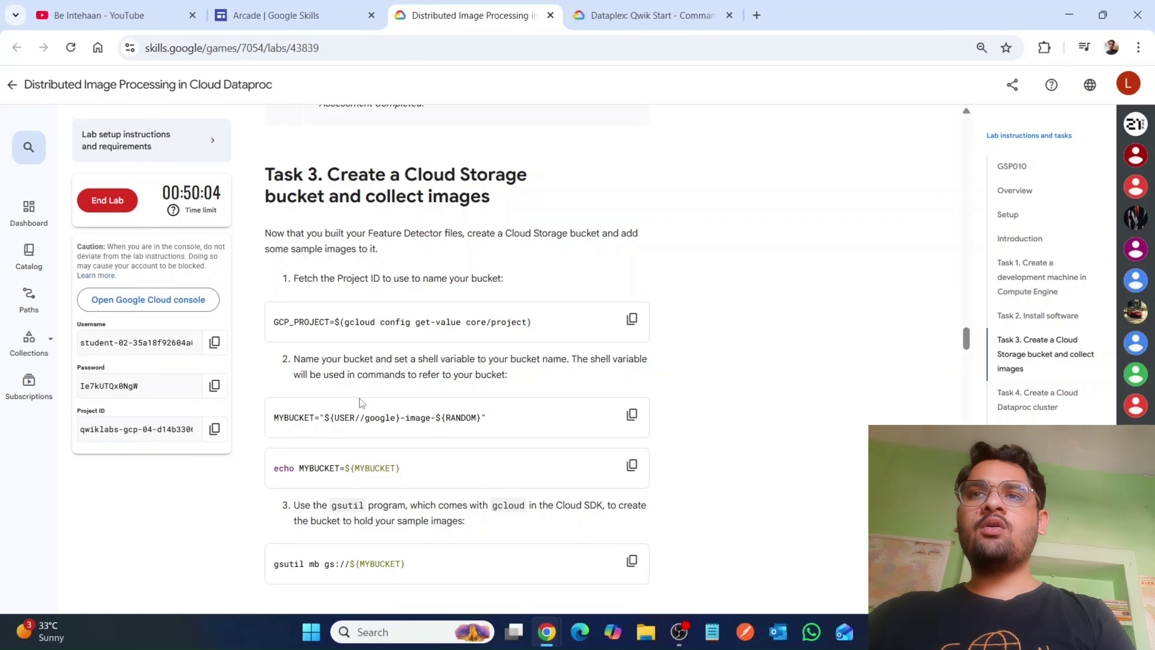
pyautogui.click(632, 464)
pyautogui.moveTo(547, 632)
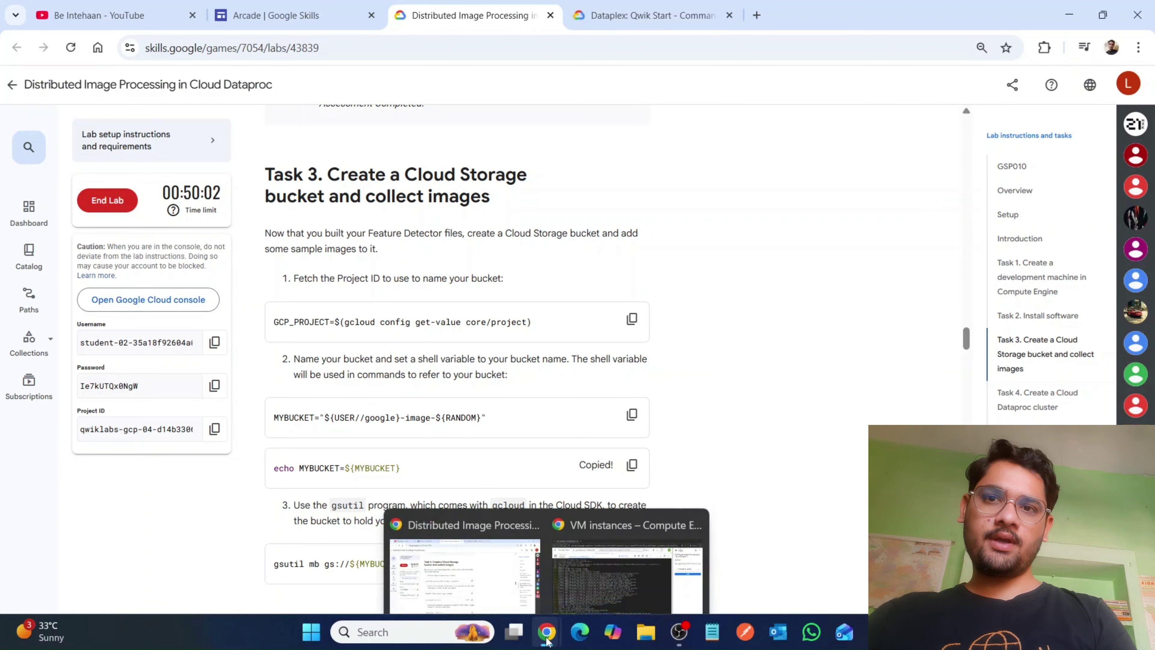
pyautogui.click(592, 574)
pyautogui.hotkey('ctrl', 'v')
pyautogui.press('Return')
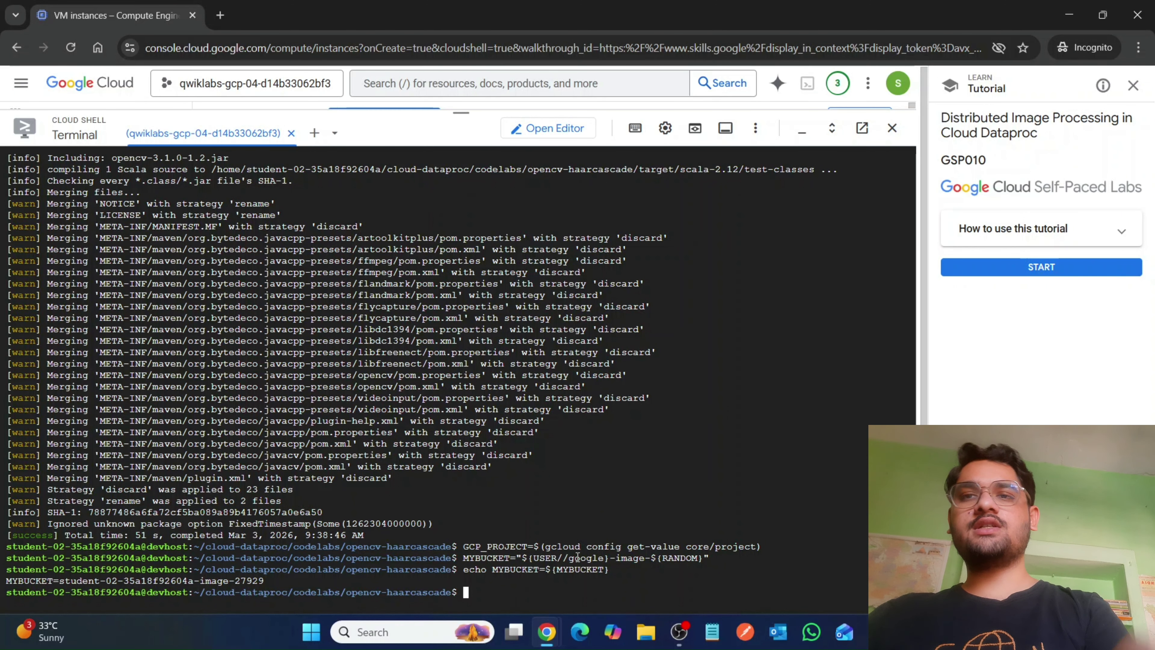
# Copy gsutil mb gs://${MYBUCKET} from the lab instructions and run it on devhost to create the Cloud Storage bucket.
pyautogui.moveTo(546, 633)
pyautogui.click(490, 569)
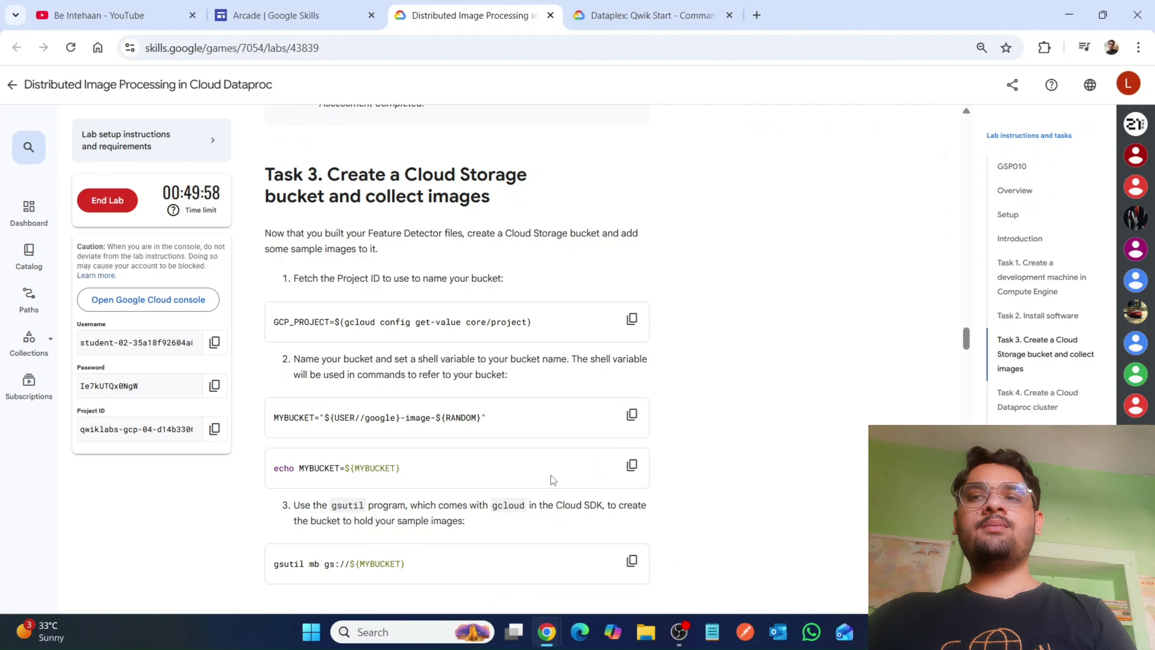
pyautogui.scroll(-2, 562, 473)
pyautogui.scroll(-1, 562, 472)
pyautogui.click(632, 410)
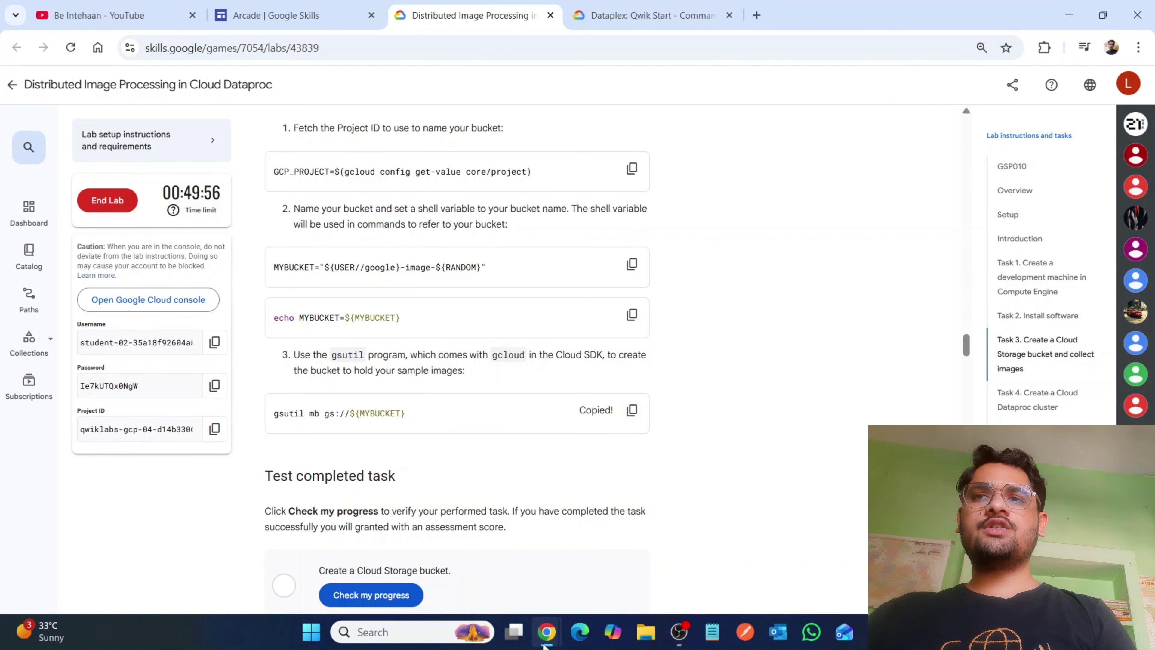
pyautogui.moveTo(547, 639)
pyautogui.click(601, 577)
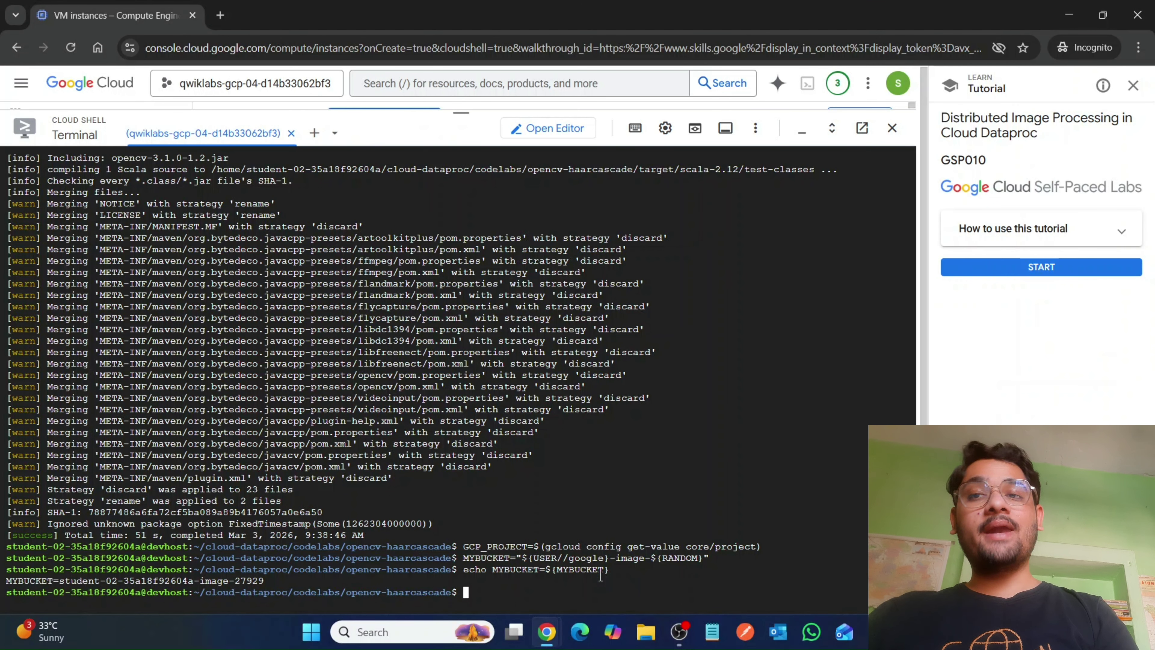
pyautogui.hotkey('ctrl', 'v')
pyautogui.press('Return')
# Return to the lab instructions and check the lab progress for "Create a Cloud Storage bucket".
pyautogui.moveTo(547, 635)
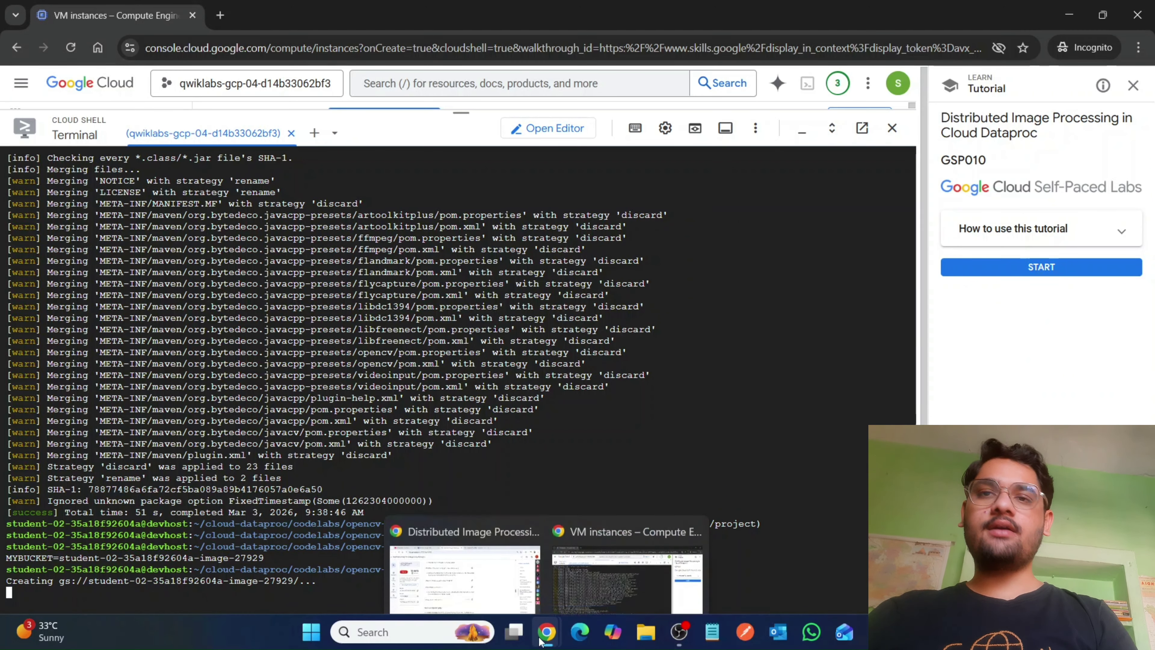
pyautogui.click(486, 580)
pyautogui.scroll(-3, 400, 528)
pyautogui.click(382, 445)
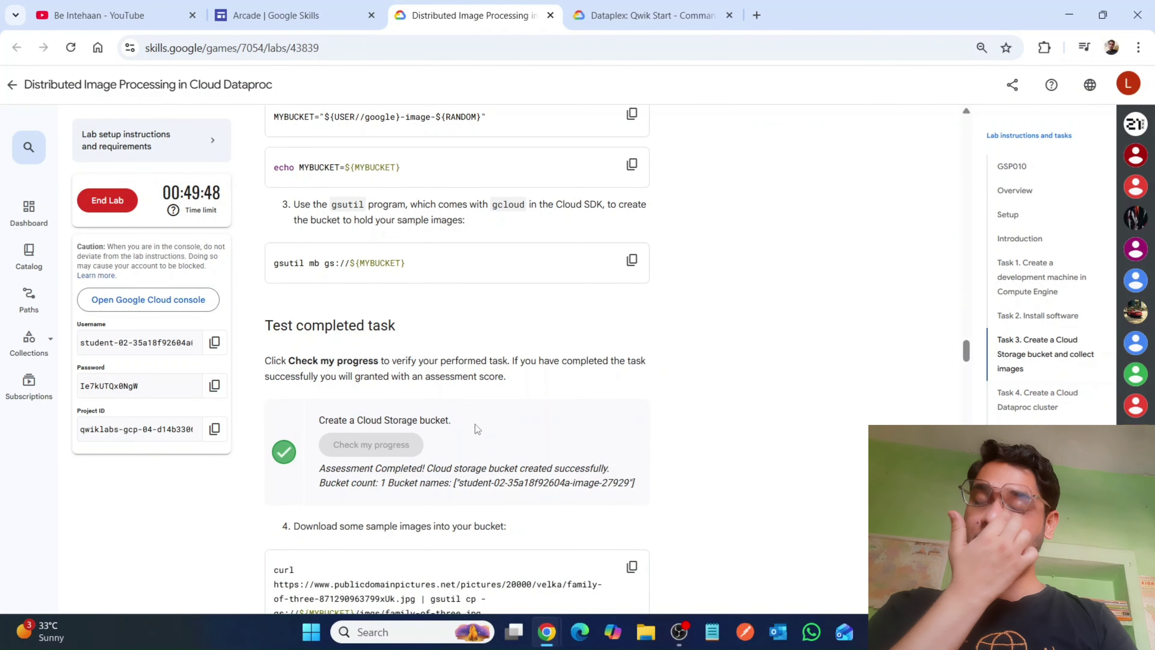
# Copy the first curl command from the lab and run it on devhost to store imgs/family-of-three.jpg in the bucket.
pyautogui.scroll(-5, 493, 410)
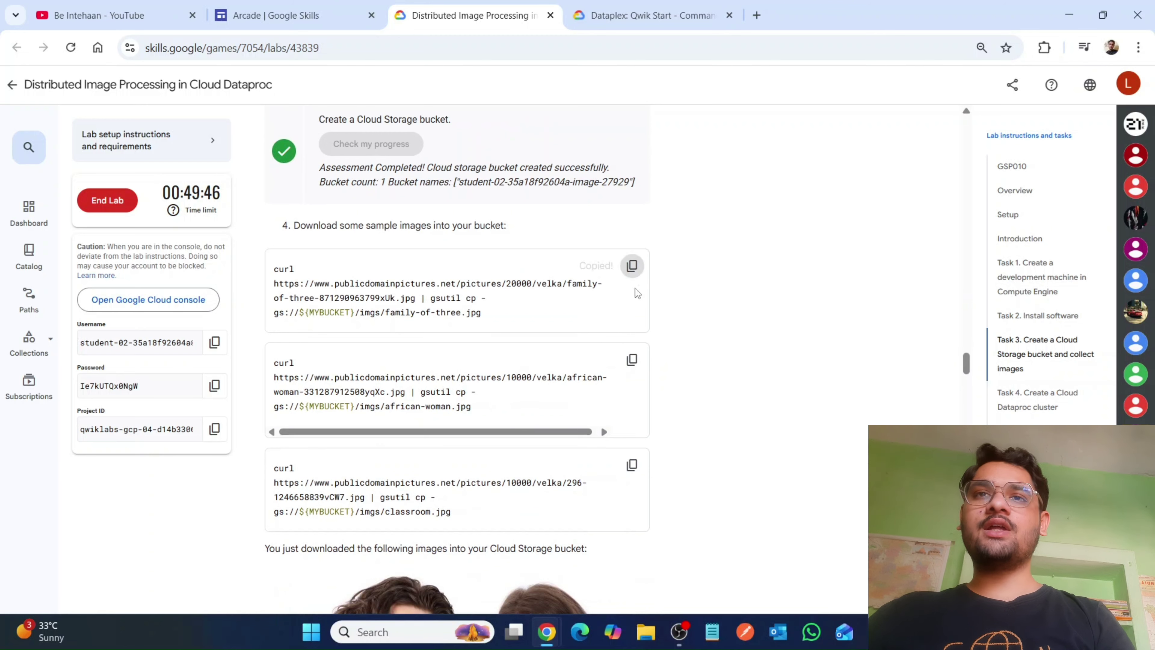
pyautogui.click(631, 266)
pyautogui.moveTo(546, 631)
pyautogui.click(591, 562)
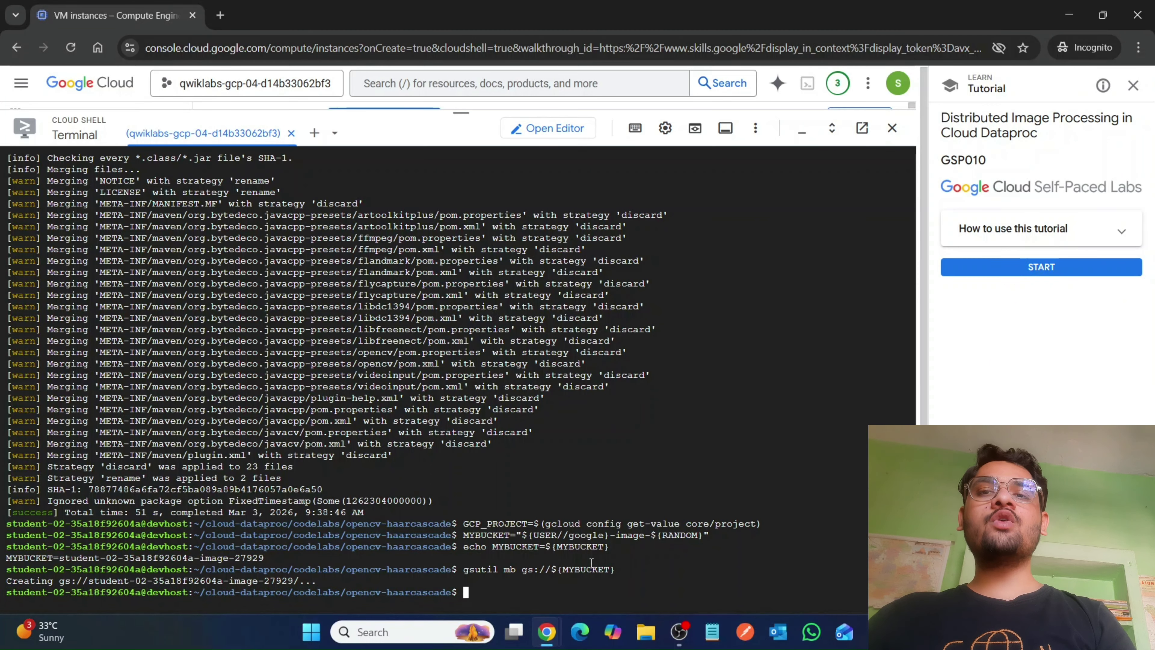
pyautogui.hotkey('ctrl', 'v')
pyautogui.press('Return')
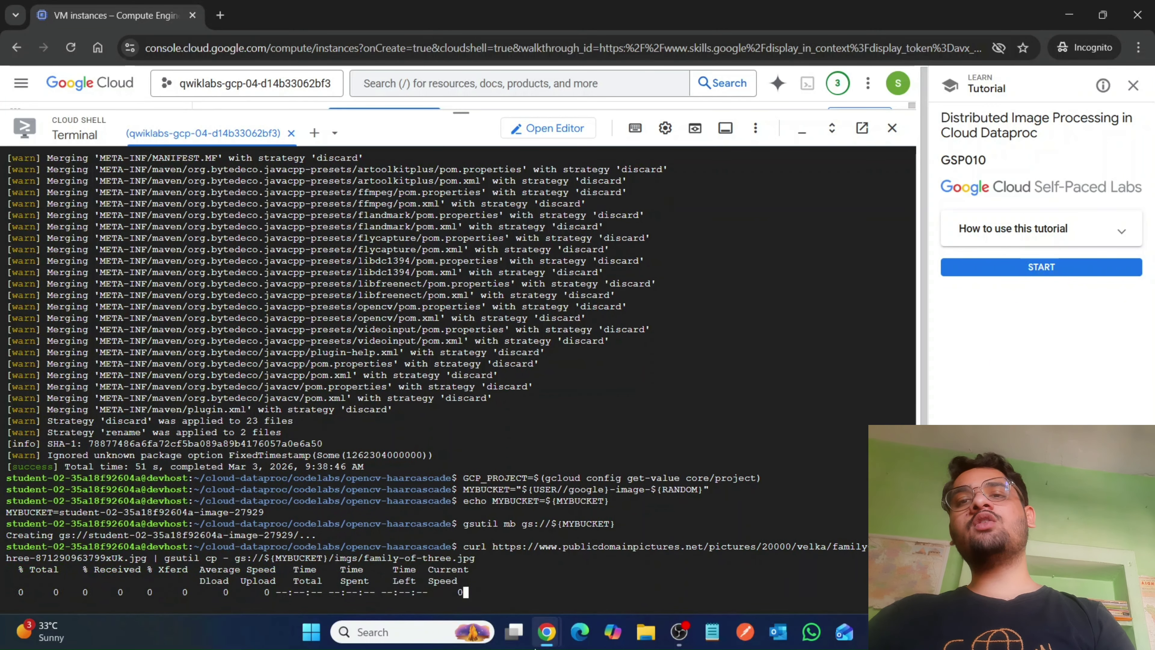
# Copy the second curl command from the lab and run it on devhost to store imgs/african-woman.jpg in the bucket.
pyautogui.moveTo(546, 631)
pyautogui.click(474, 567)
pyautogui.click(631, 360)
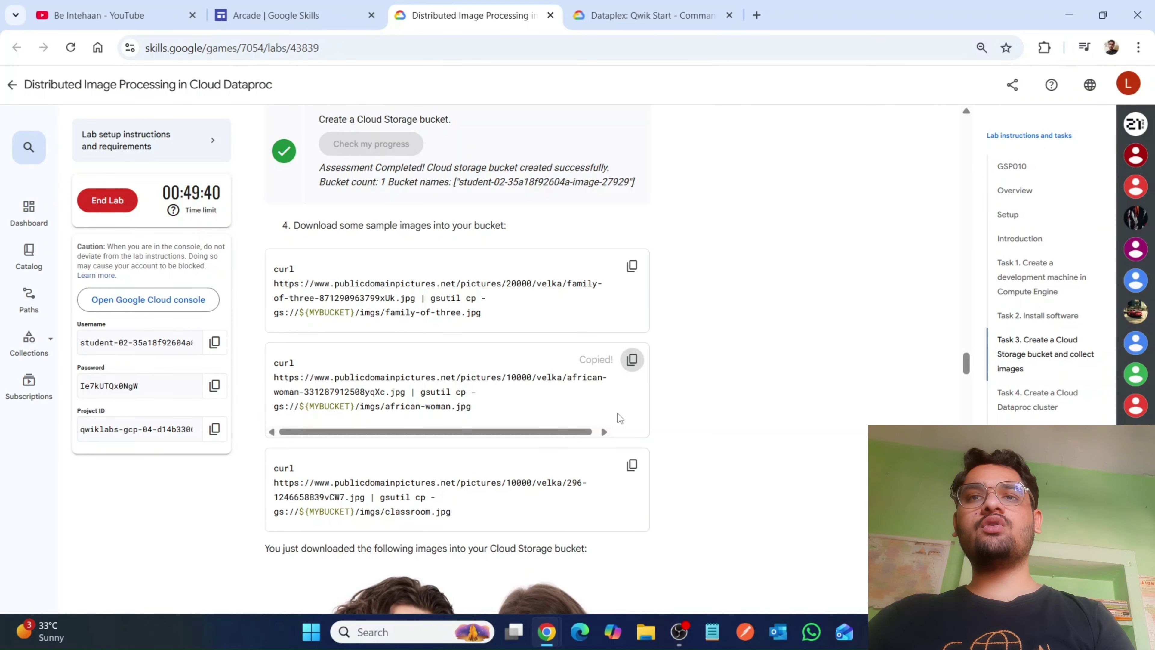
pyautogui.click(610, 582)
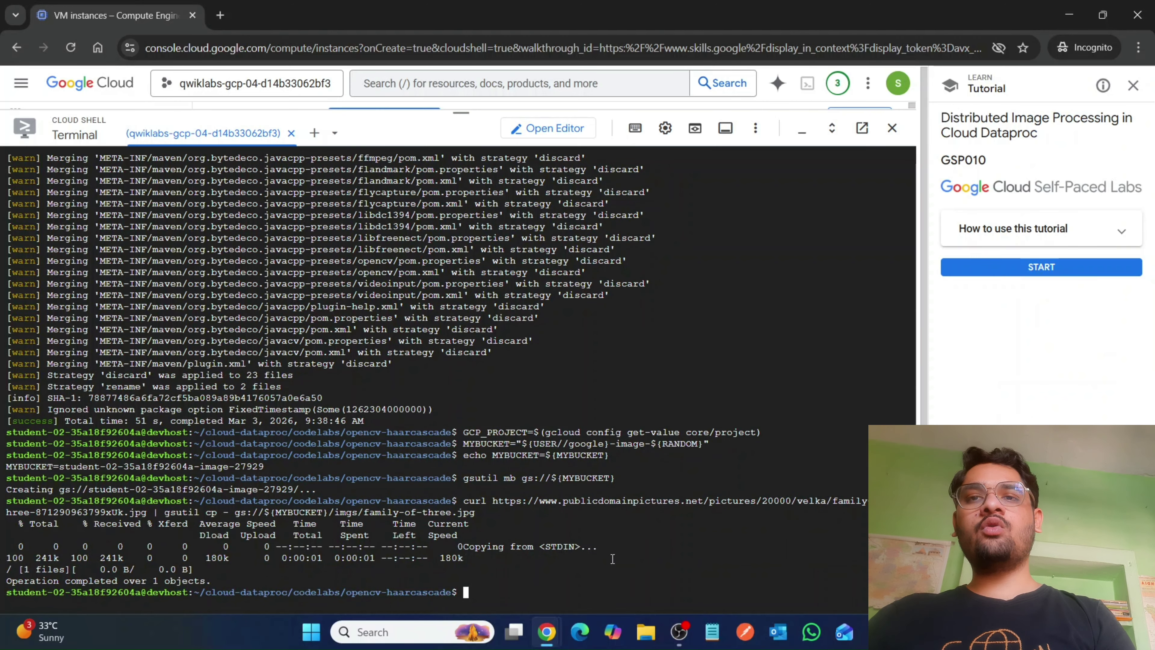
pyautogui.hotkey('ctrl', 'v')
pyautogui.press('Return')
# Copy the third curl command from the lab and run it on devhost to store imgs/classroom.jpg in the bucket.
pyautogui.moveTo(546, 632)
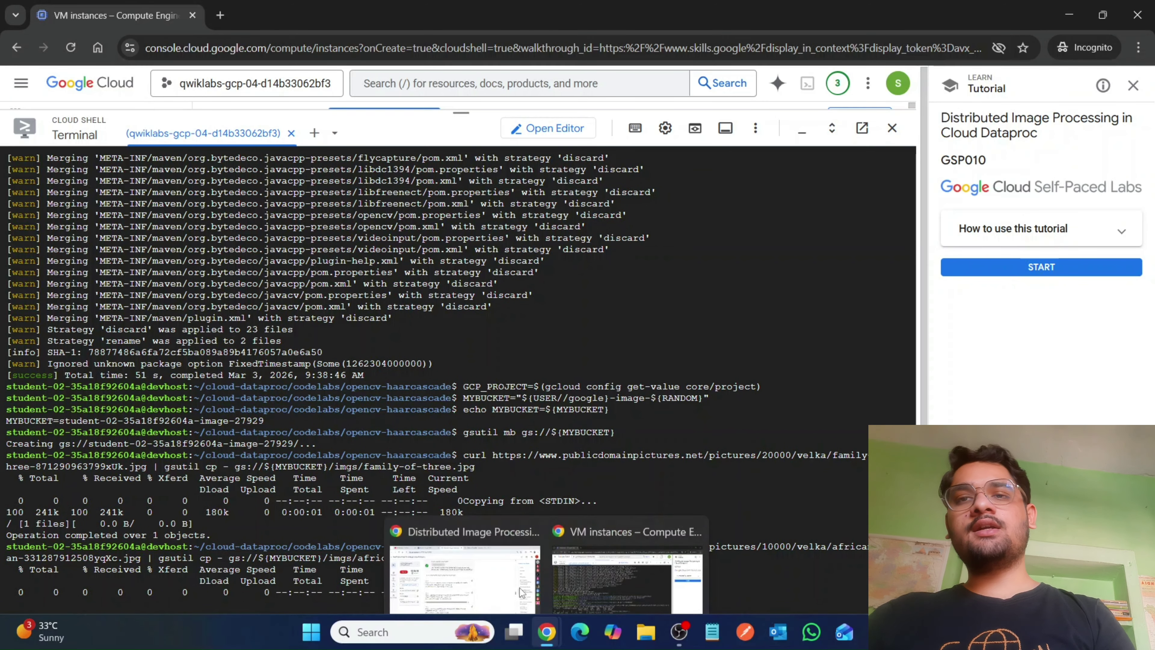
pyautogui.click(472, 553)
pyautogui.click(631, 465)
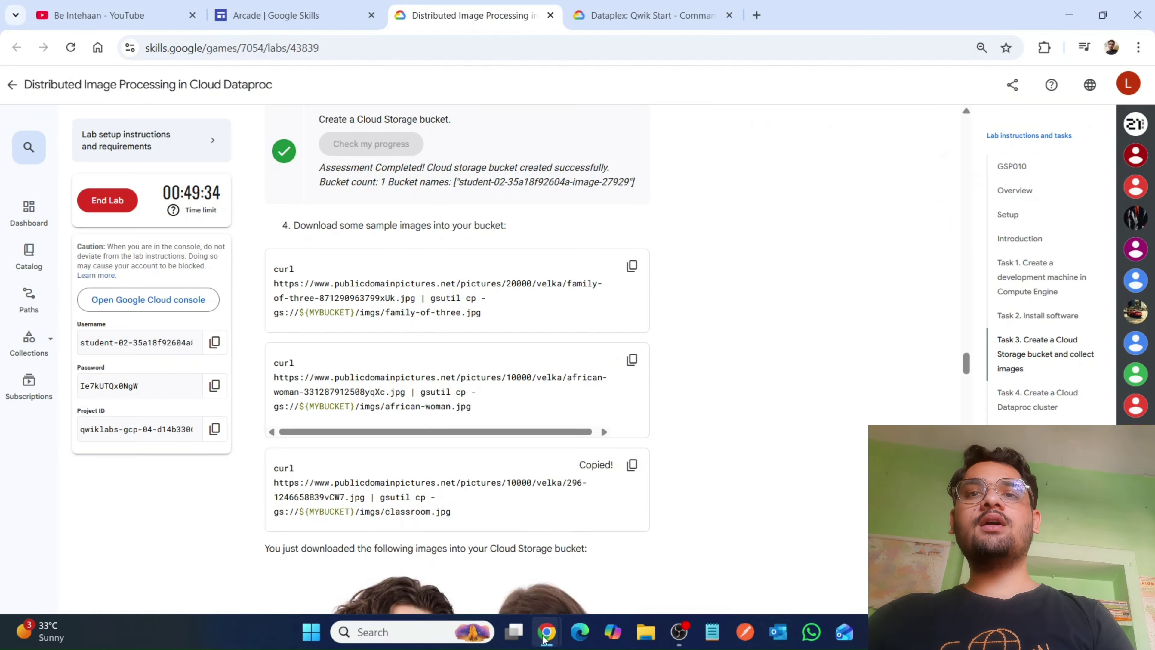
pyautogui.click(608, 582)
pyautogui.hotkey('ctrl', 'v')
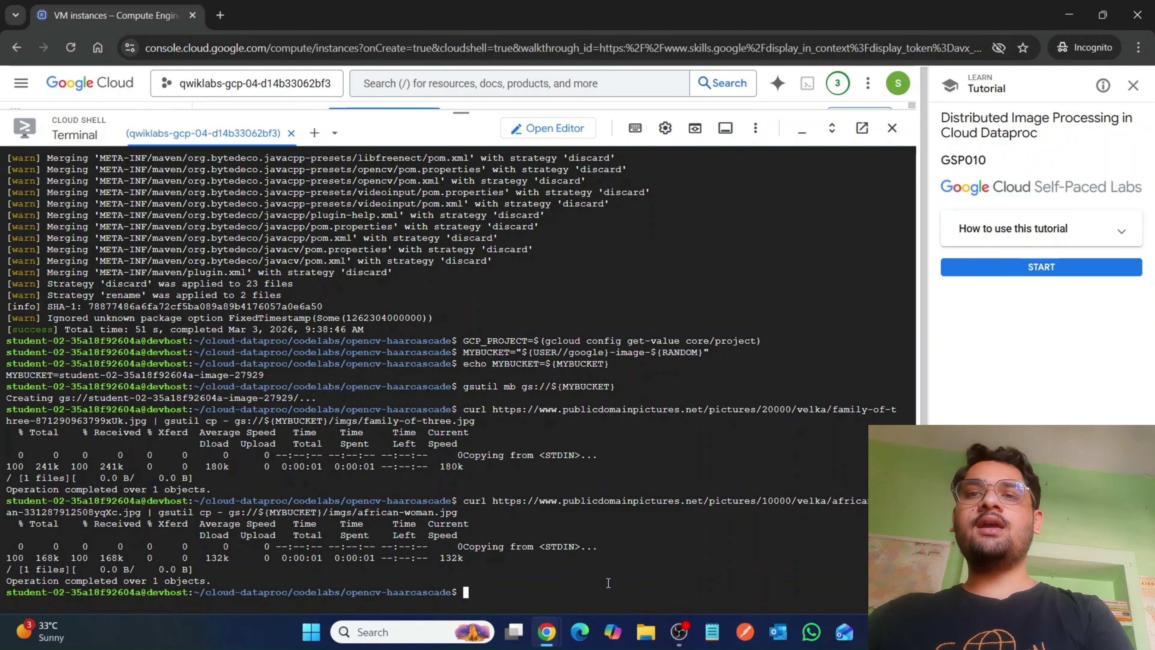
pyautogui.press('Return')
# Return to the lab instructions and check the lab progress for "Download some sample images into your bucket".
pyautogui.moveTo(547, 633)
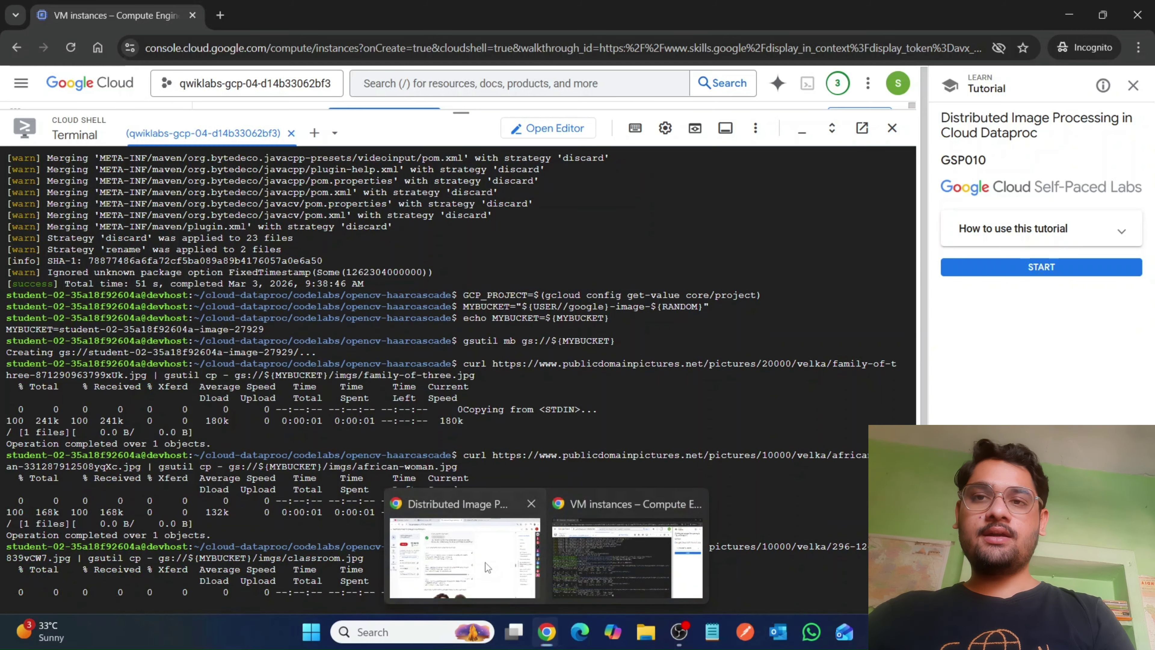
pyautogui.click(486, 563)
pyautogui.scroll(-15, 514, 462)
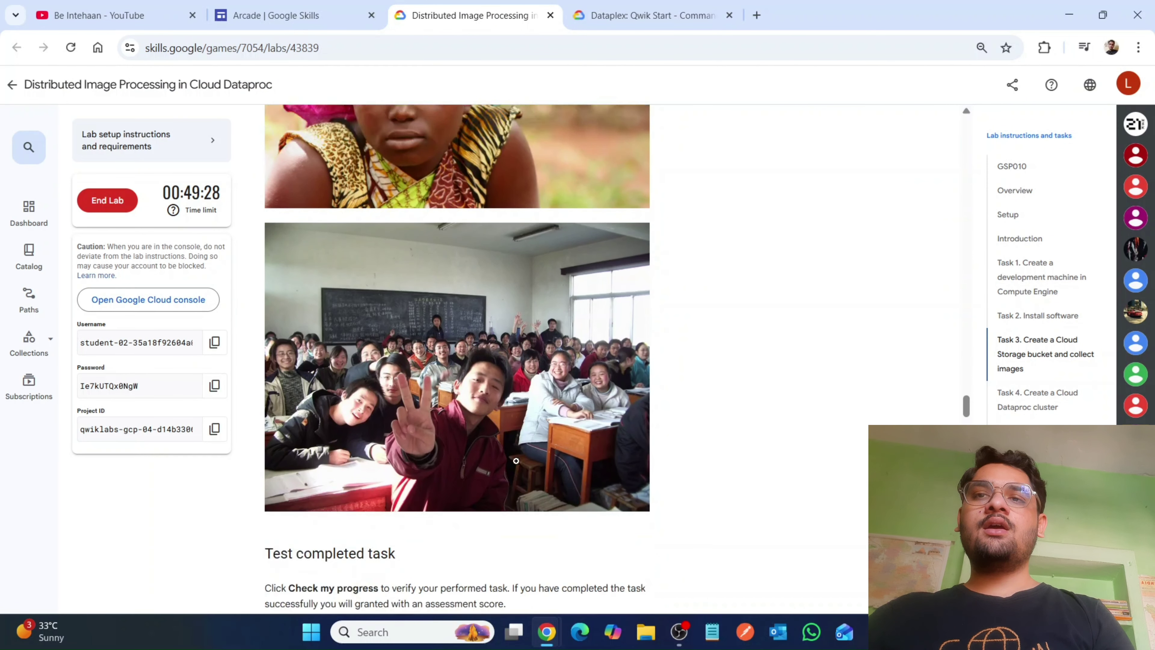
pyautogui.scroll(-1, 516, 462)
pyautogui.click(387, 440)
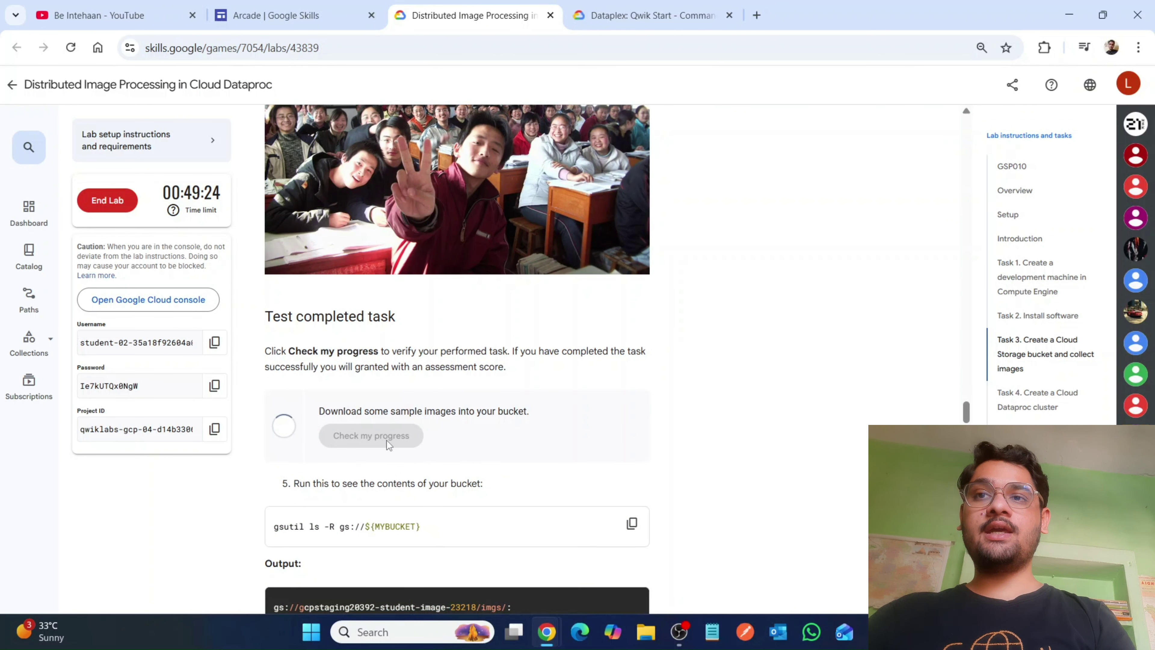
# Copy MYCLUSTER="${USER/_/-}-qwiklab" from Task 4 and run it on devhost to set the cluster name variable.
pyautogui.scroll(-3, 435, 451)
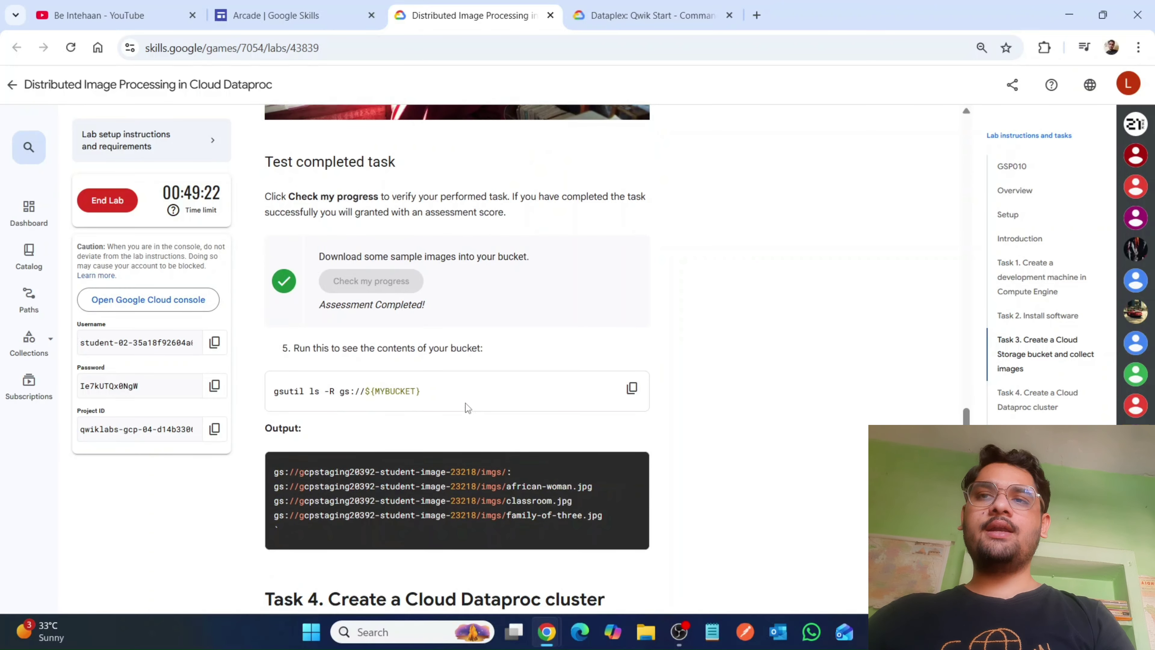
pyautogui.scroll(-3, 466, 403)
pyautogui.scroll(-4, 405, 386)
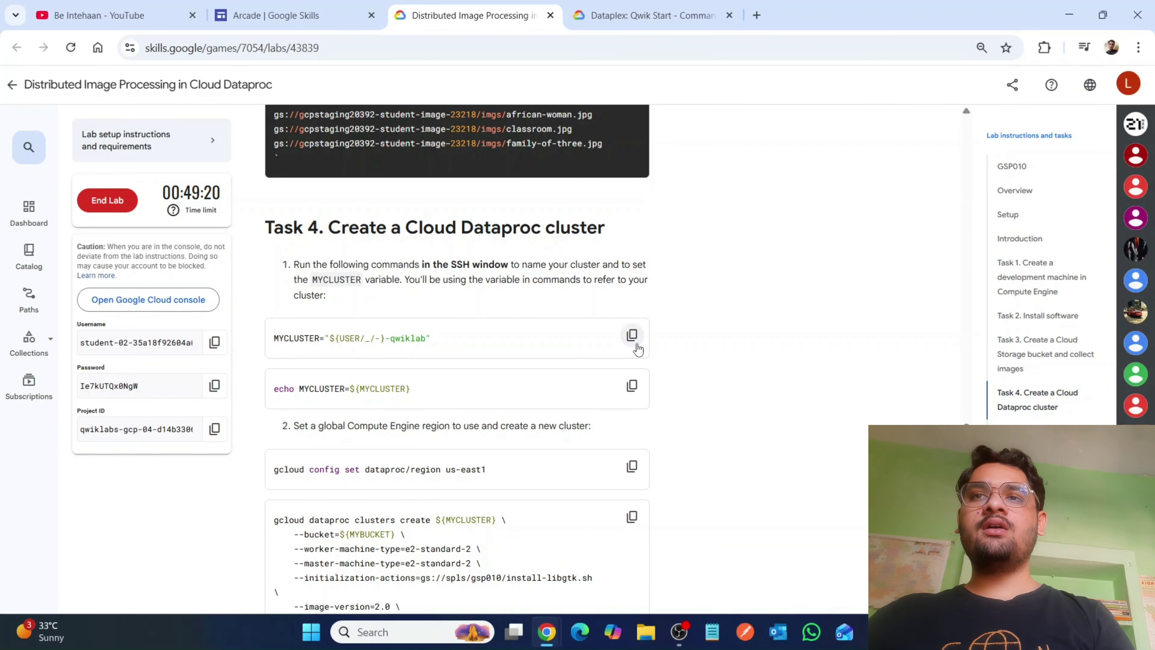
pyautogui.click(631, 335)
pyautogui.moveTo(546, 642)
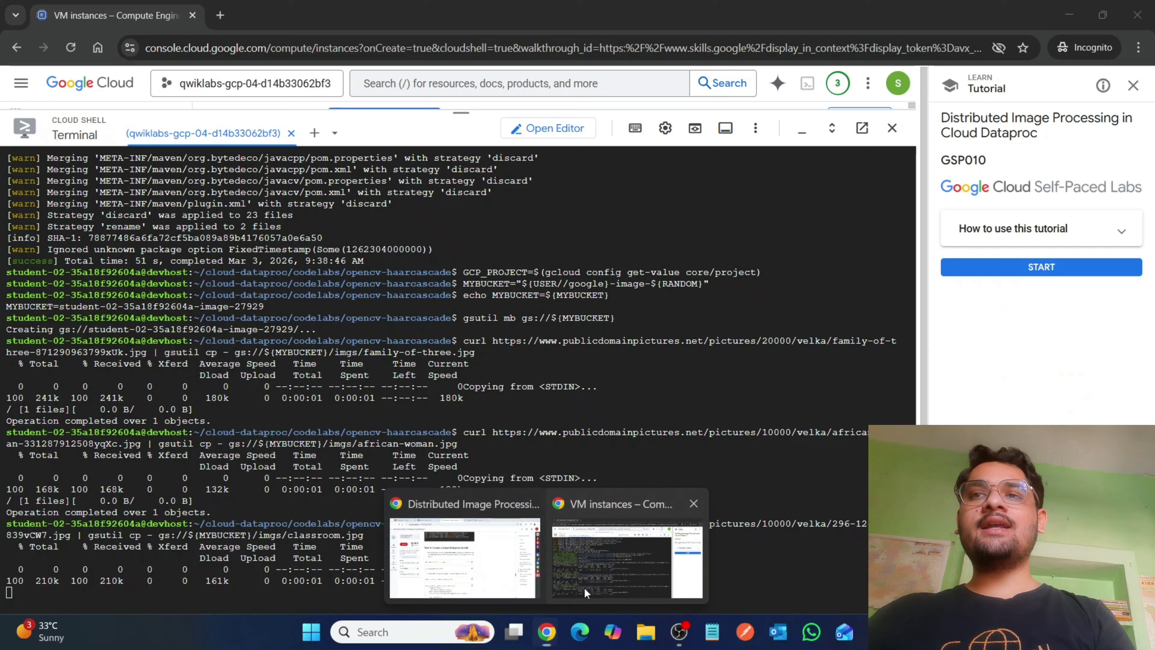
pyautogui.click(587, 589)
pyautogui.hotkey('ctrl', 'v')
pyautogui.press('Return')
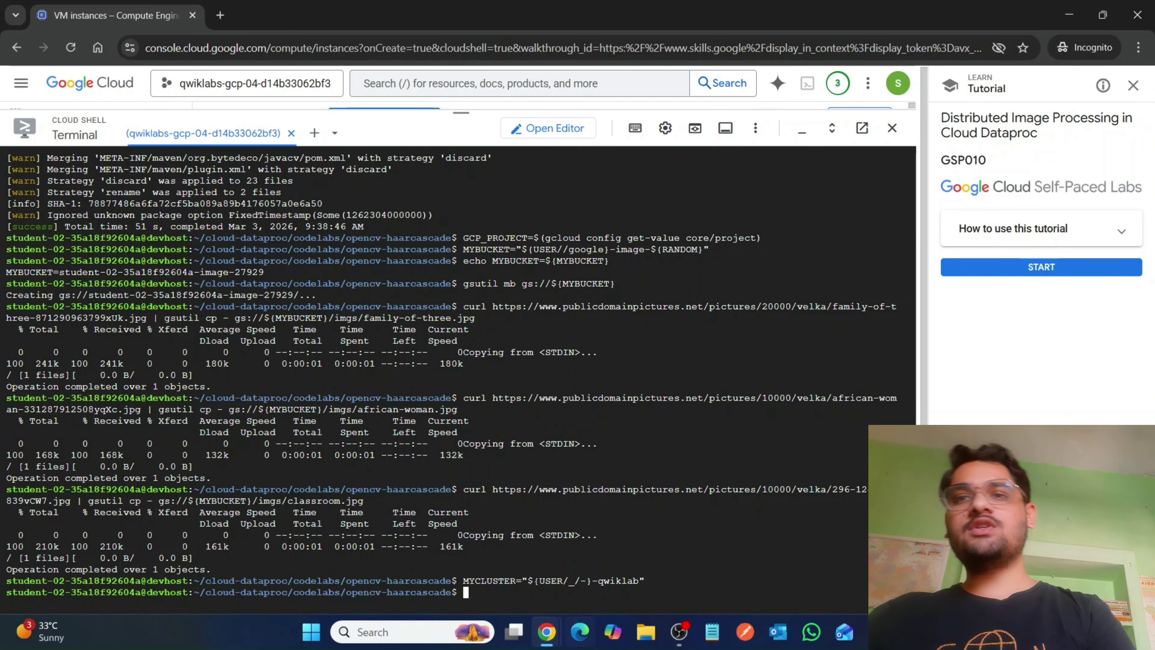
# Copy echo MYCLUSTER=${MYCLUSTER} from the lab instructions and run it on devhost to print the cluster name.
pyautogui.moveTo(546, 634)
pyautogui.click(481, 569)
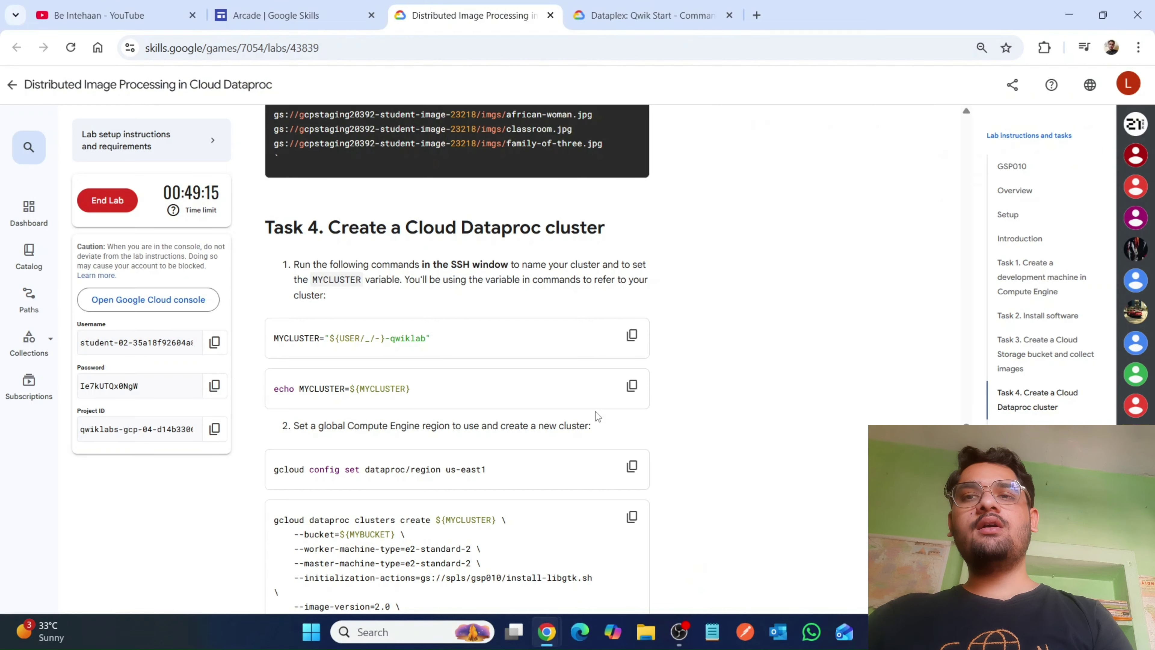
pyautogui.click(631, 386)
pyautogui.click(591, 588)
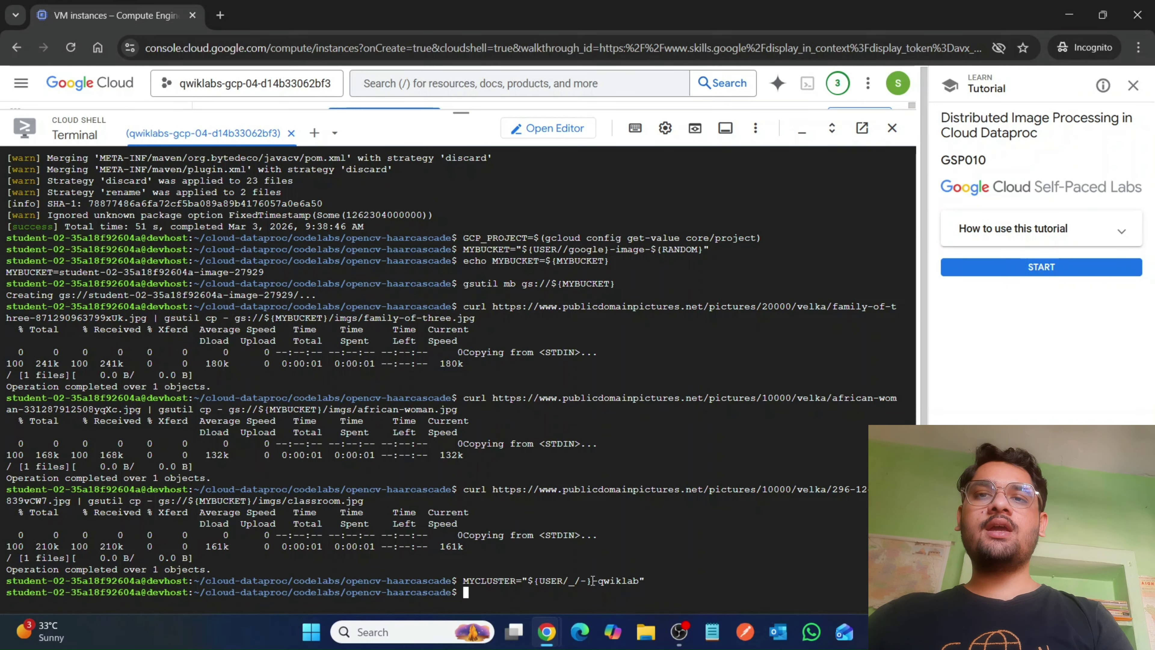
pyautogui.hotkey('ctrl', 'v')
pyautogui.press('Return')
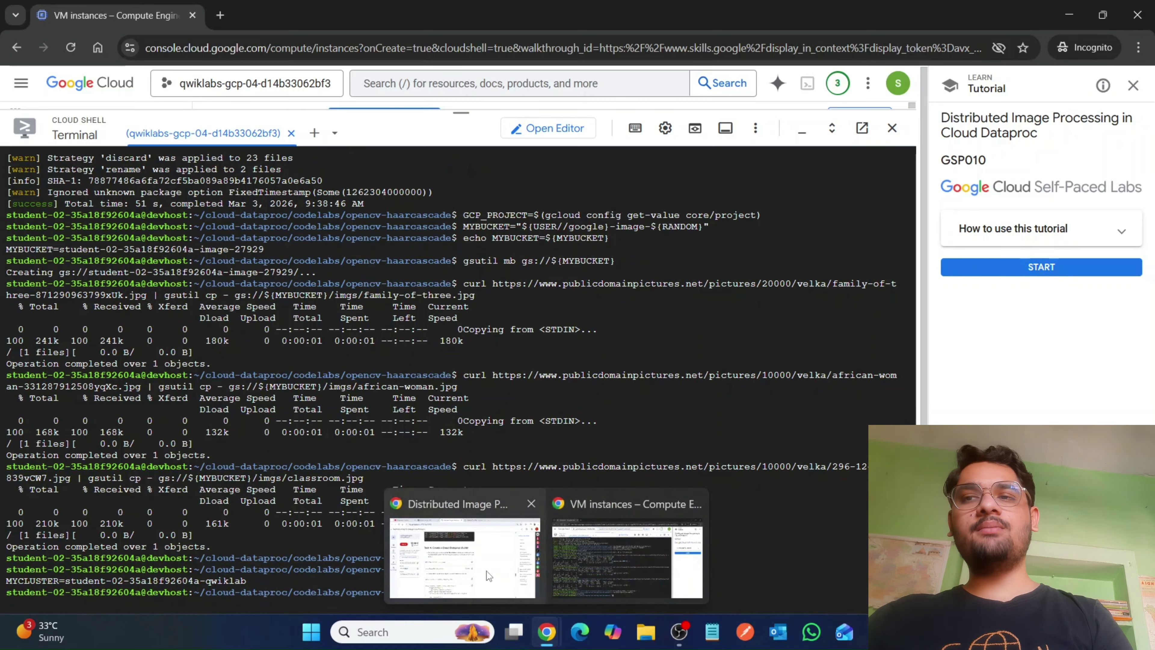
# Copy gcloud config set dataproc/region us-east1 from the lab instructions and run it on devhost.
pyautogui.click(487, 571)
pyautogui.click(632, 465)
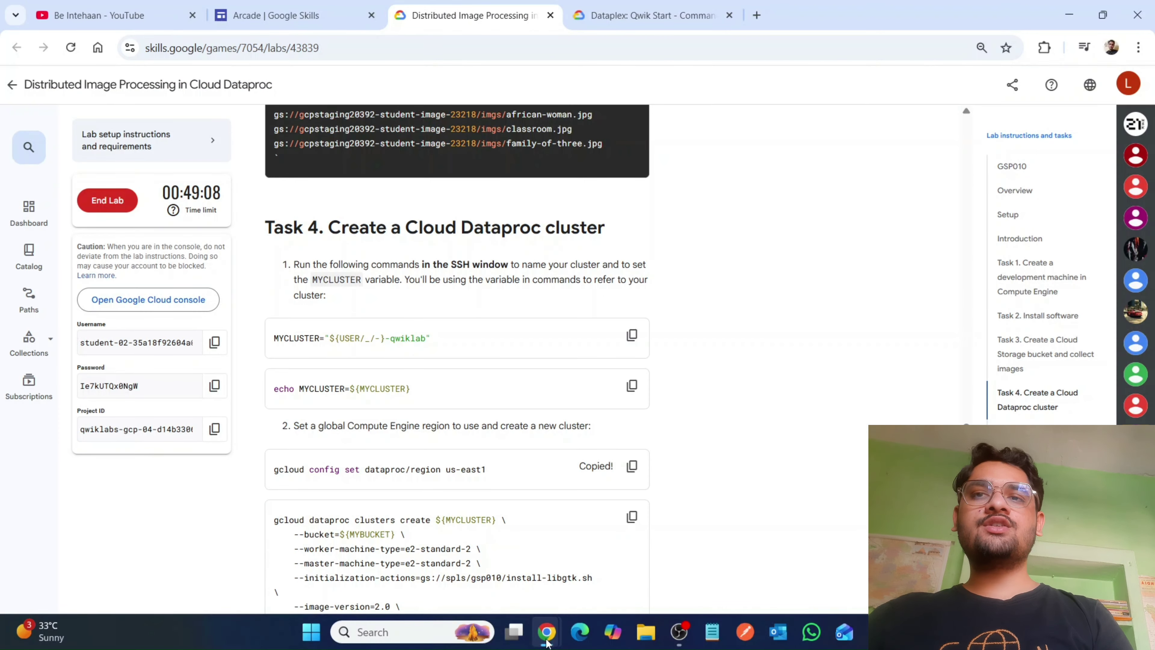
pyautogui.moveTo(547, 632)
pyautogui.click(586, 582)
pyautogui.hotkey('ctrl', 'v')
pyautogui.press('Return')
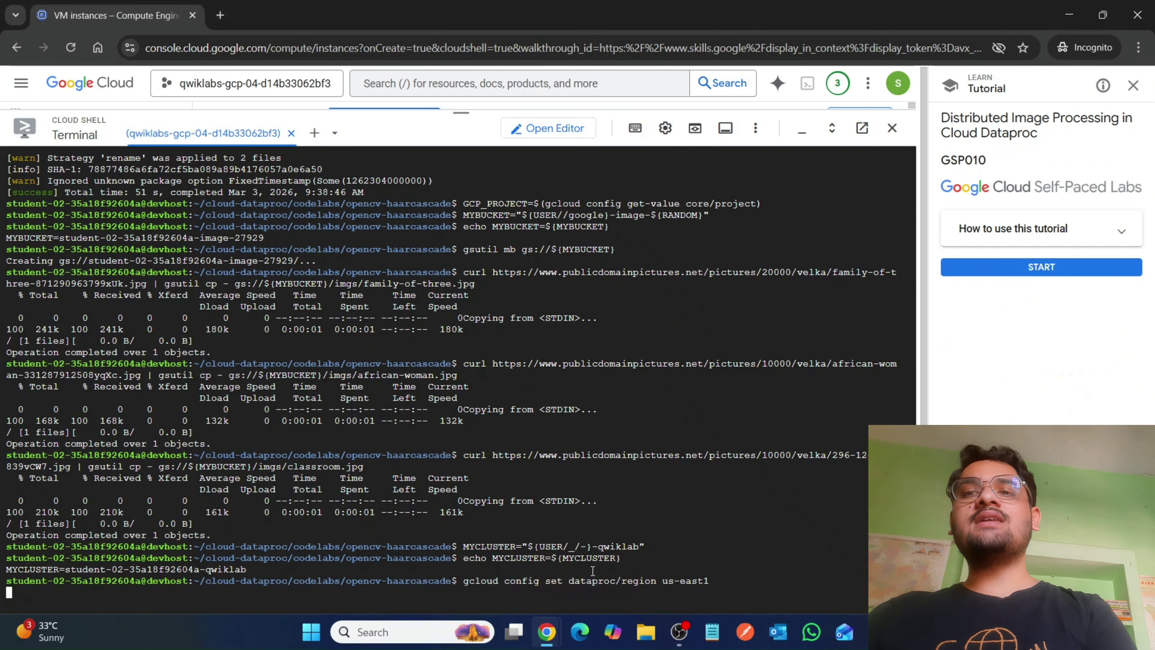
# Copy the lab's gcloud dataproc clusters create command (e2-standard-2 machines, image version 2.0, 30GB boot disks), run it on devhost, and return to the instructions.
pyautogui.moveTo(547, 632)
pyautogui.click(489, 574)
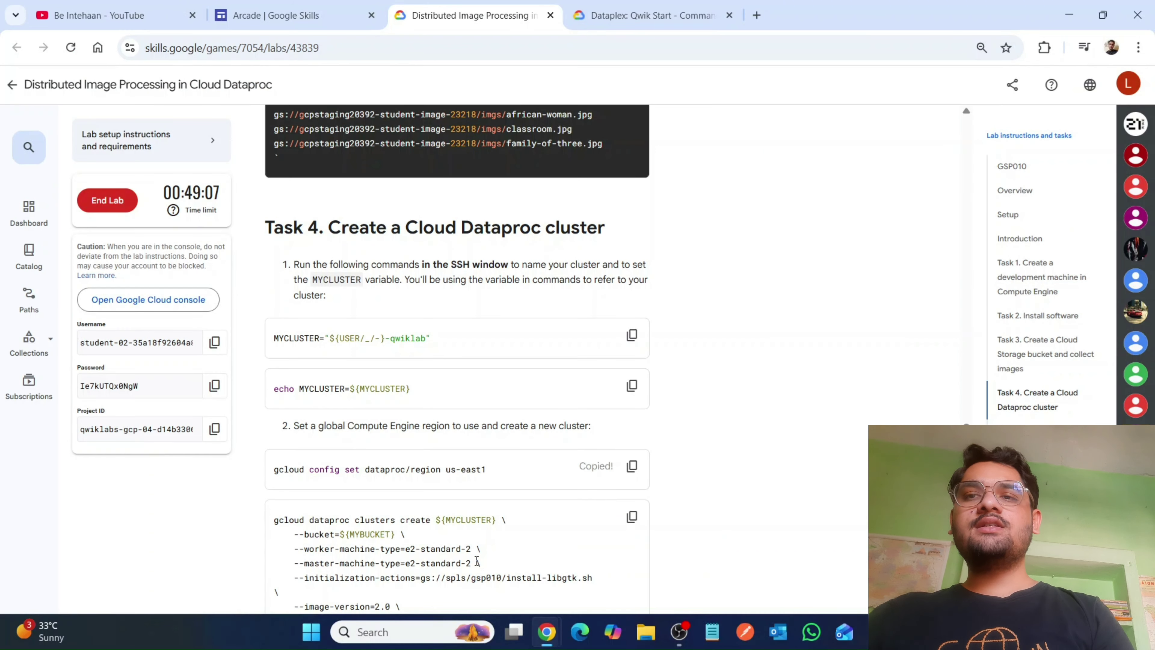
pyautogui.scroll(-3, 523, 501)
pyautogui.click(631, 367)
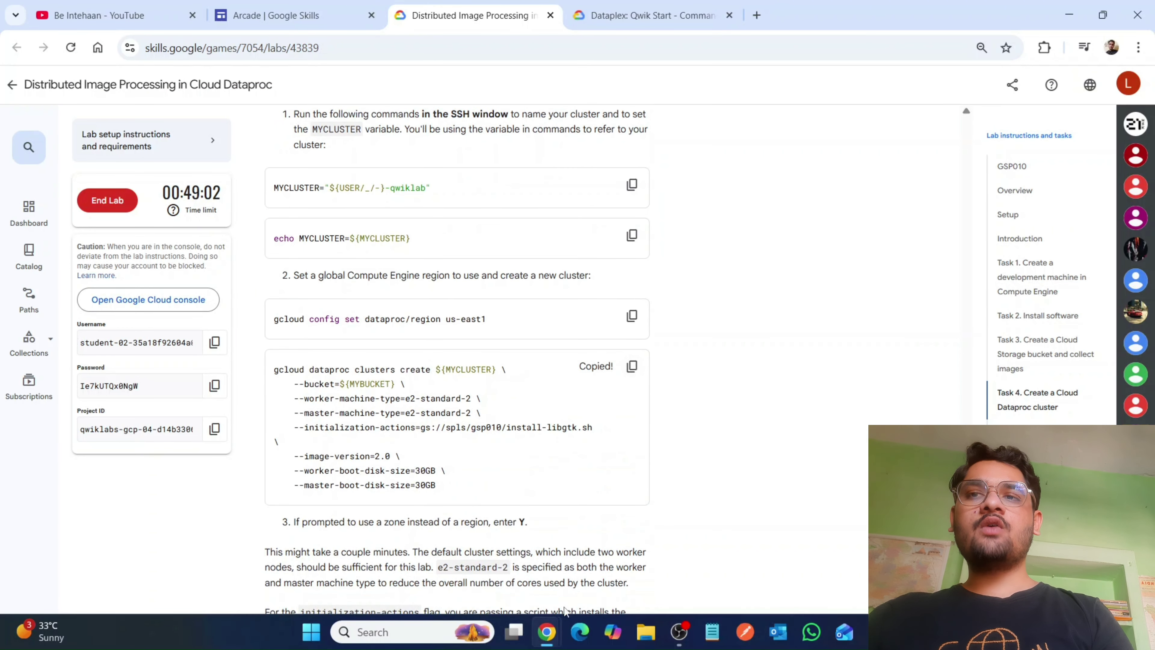
pyautogui.moveTo(549, 640)
pyautogui.click(598, 582)
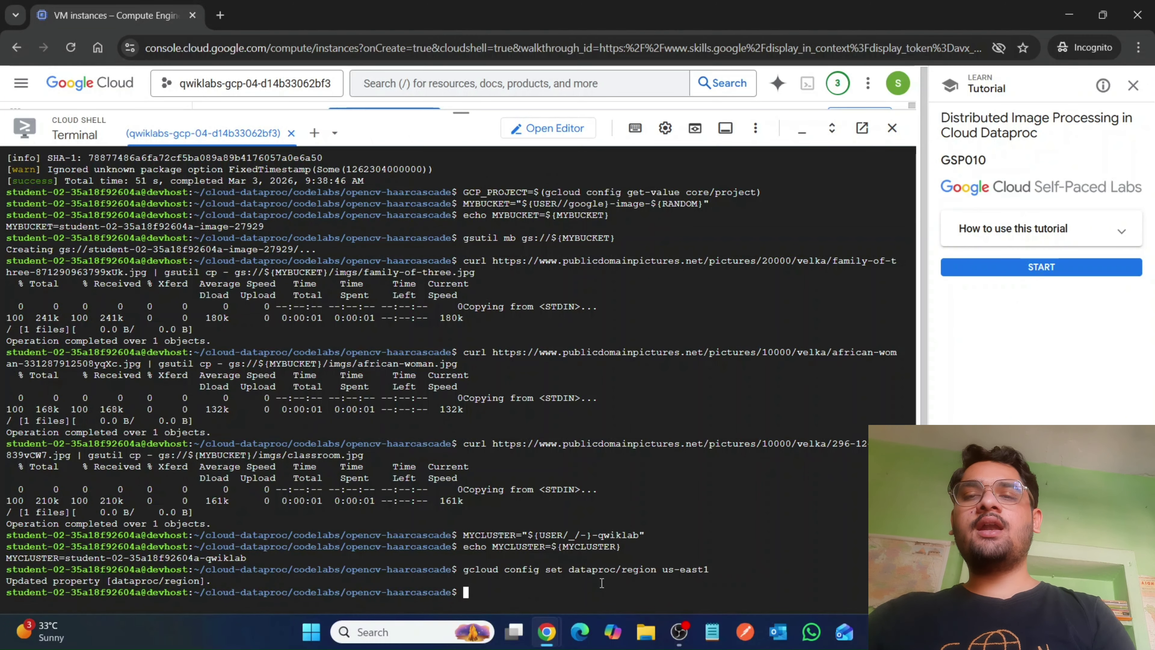
pyautogui.hotkey('ctrl', 'v')
pyautogui.press('Return')
pyautogui.click(478, 581)
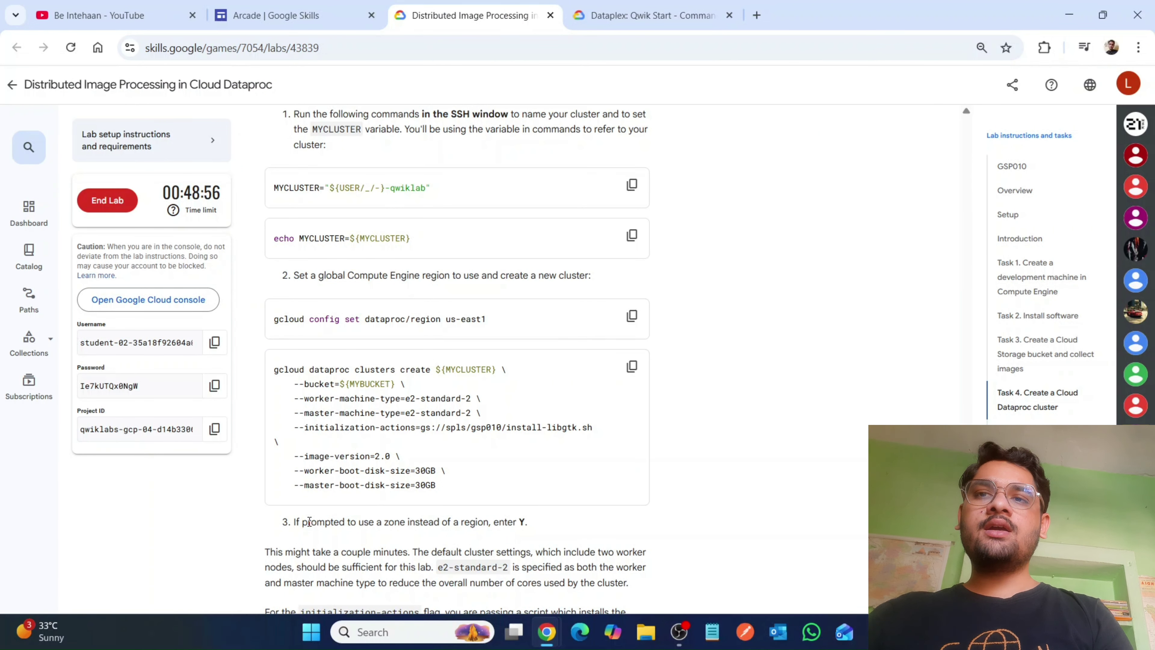
# Review the zone prompt instruction, wait on devhost for cluster creation to finish, and check the lab progress for "Create a Cloud Dataproc cluster".
pyautogui.moveTo(309, 521); pyautogui.dragTo(537, 525)
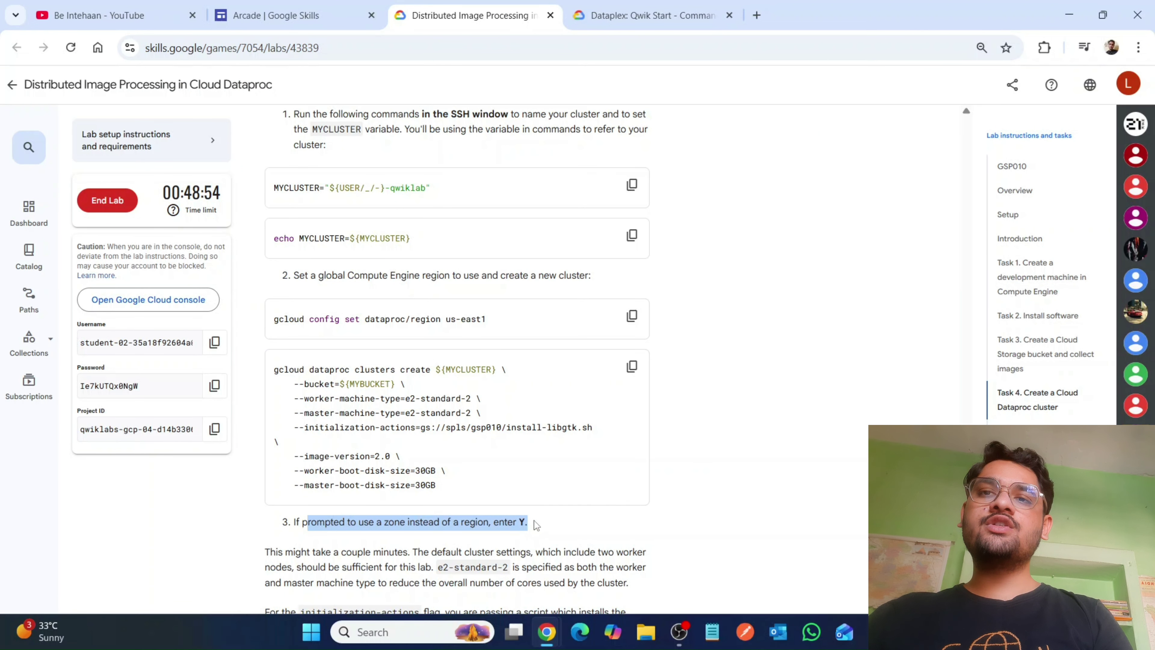
pyautogui.moveTo(546, 631)
pyautogui.click(610, 601)
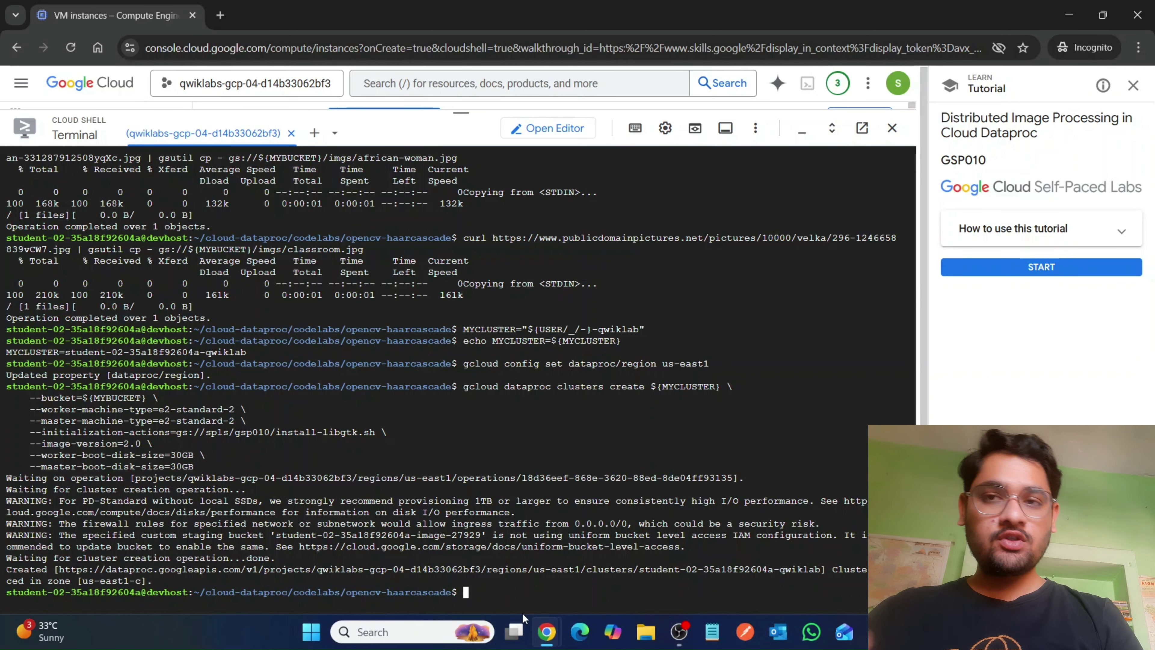
pyautogui.moveTo(544, 634)
pyautogui.click(464, 556)
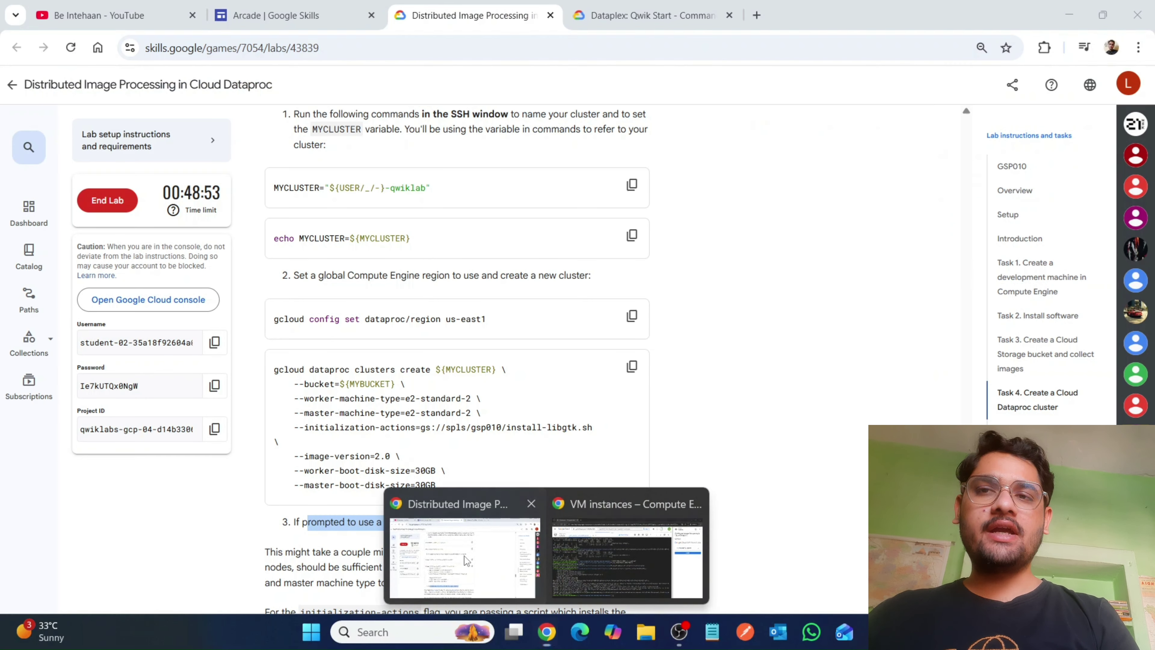
pyautogui.scroll(-8, 477, 539)
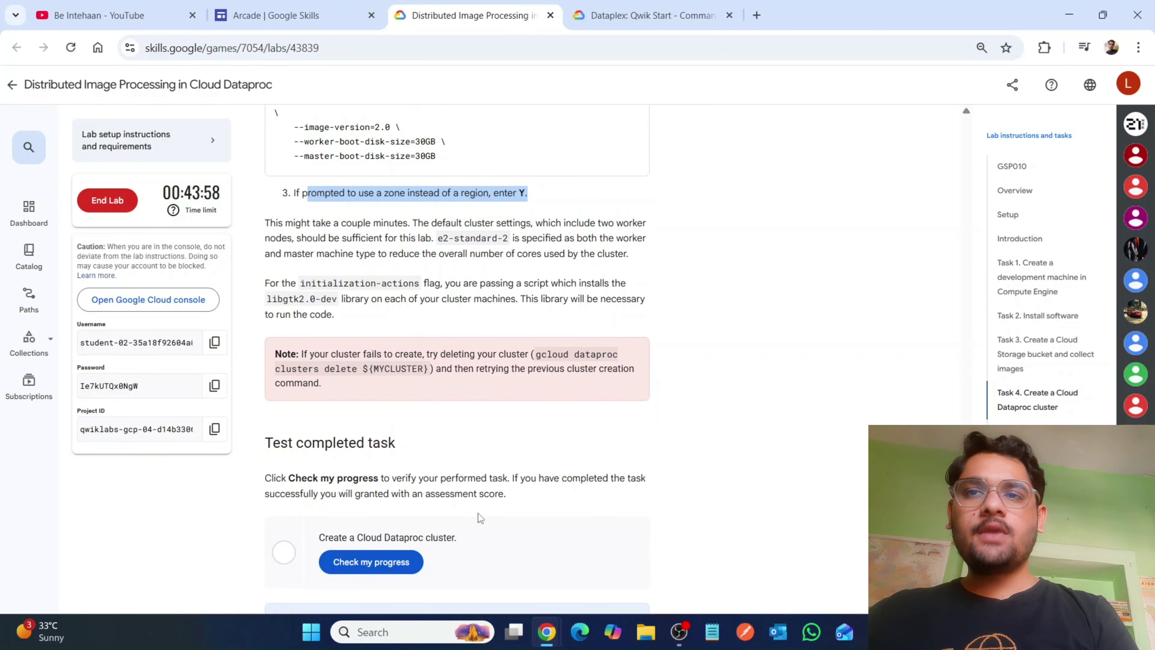
pyautogui.click(378, 515)
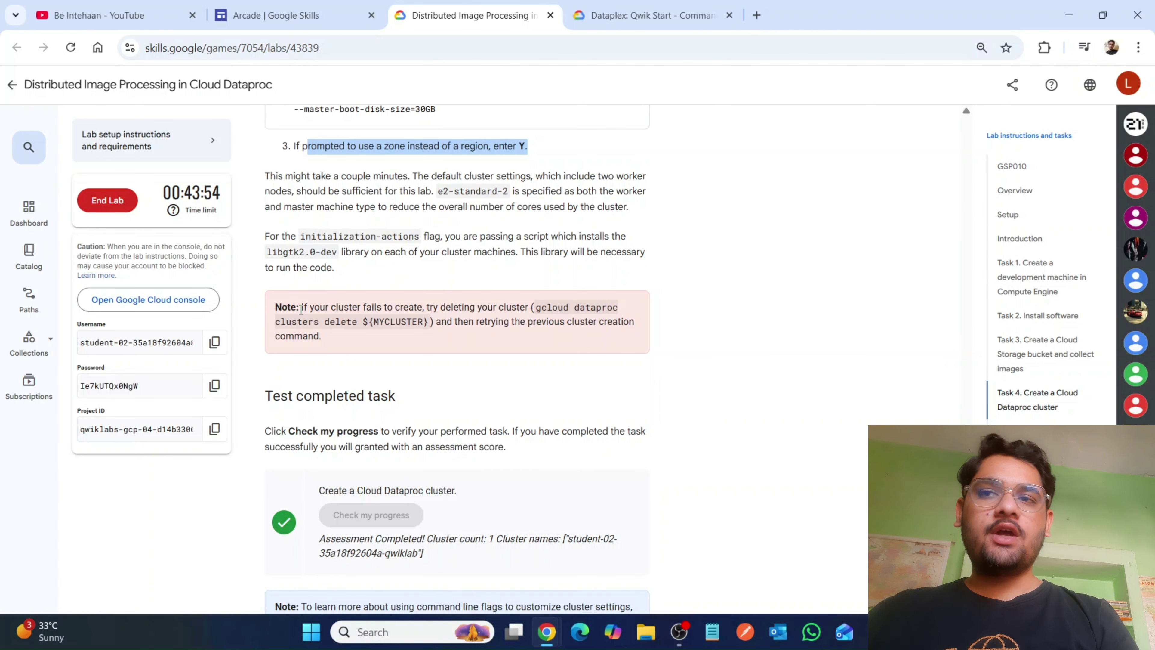
# Review the Task 4 note on deleting a failed cluster with gcloud dataproc clusters delete ${MYCLUSTER} and retrying the creation command.
pyautogui.moveTo(301, 312); pyautogui.dragTo(447, 321)
pyautogui.click(555, 328)
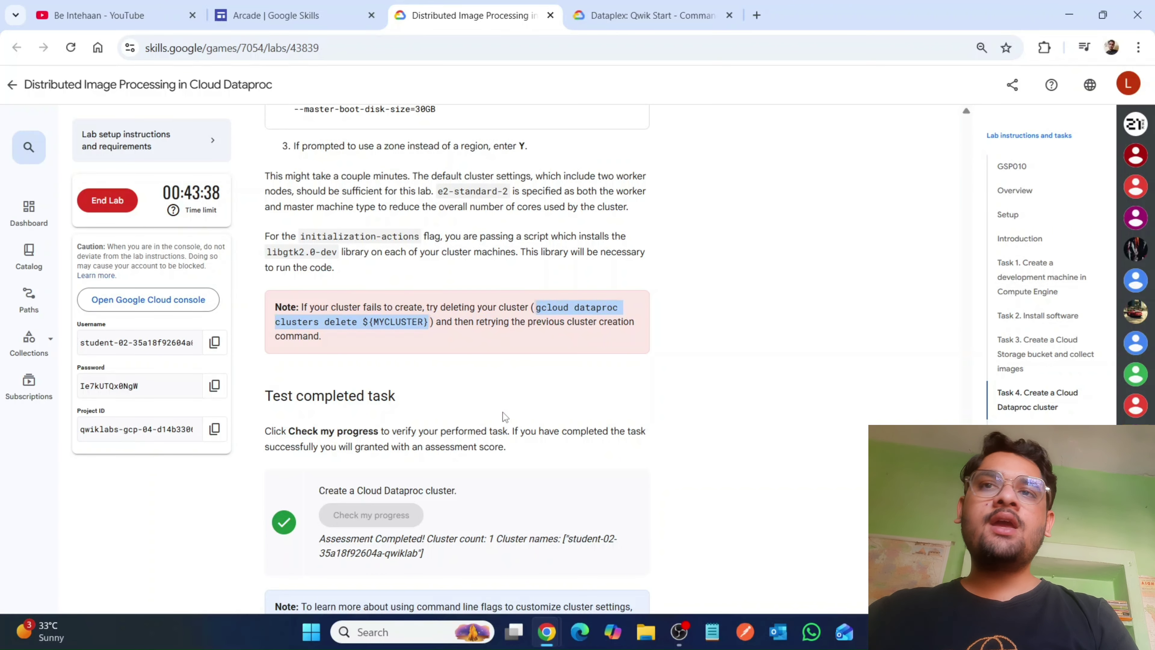
pyautogui.scroll(5, 477, 325)
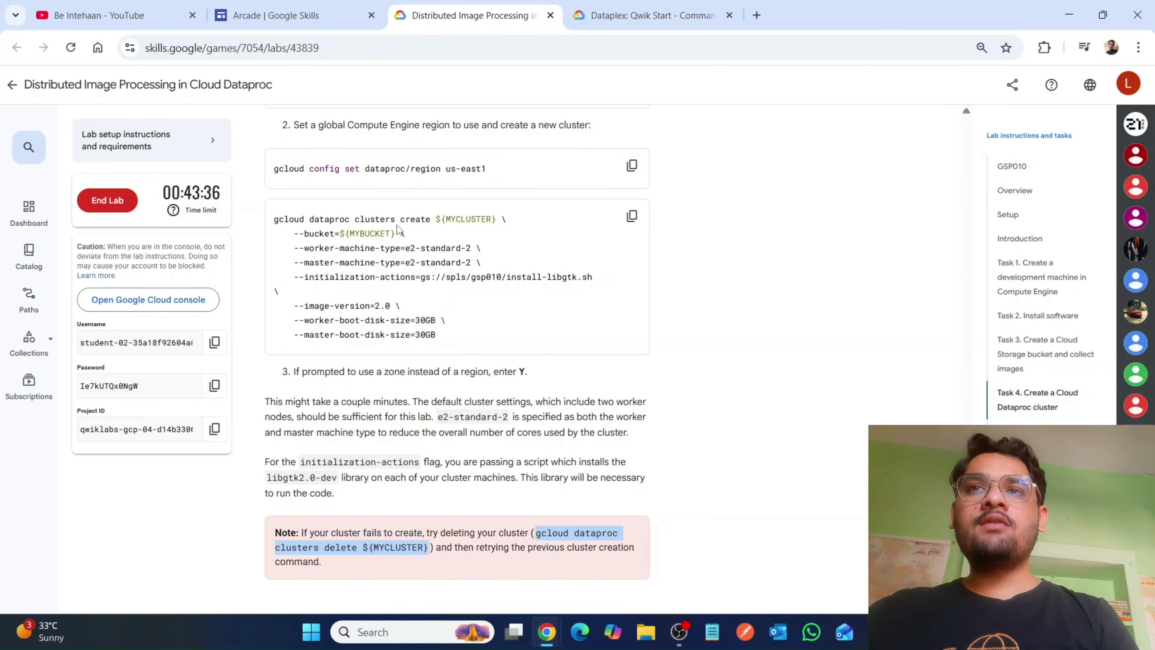
pyautogui.scroll(5, 464, 356)
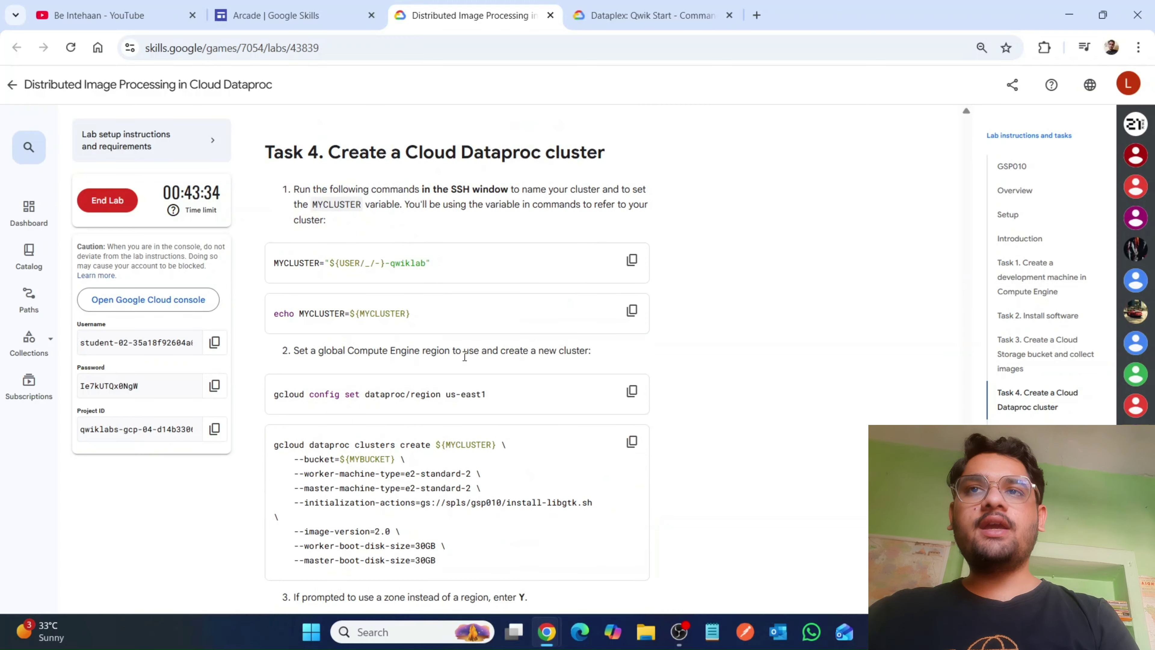
pyautogui.scroll(-13, 483, 376)
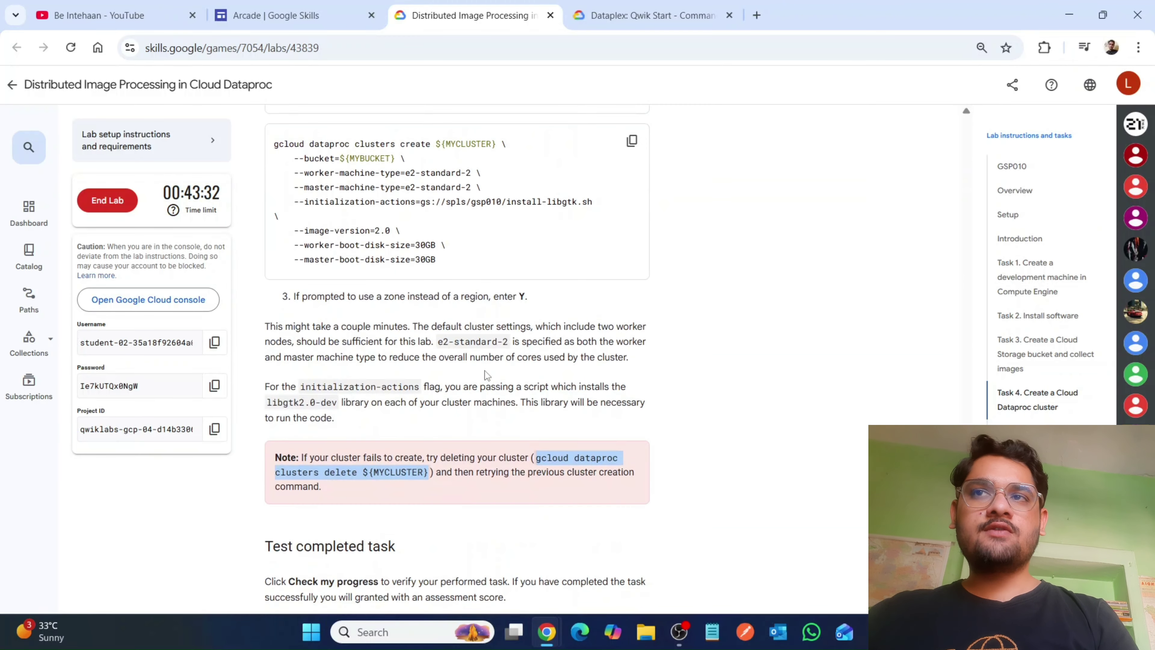
# Copy the curl command from Task 5 and run it on devhost to load haarcascade_frontalface_default.xml into the bucket.
pyautogui.scroll(-15, 549, 355)
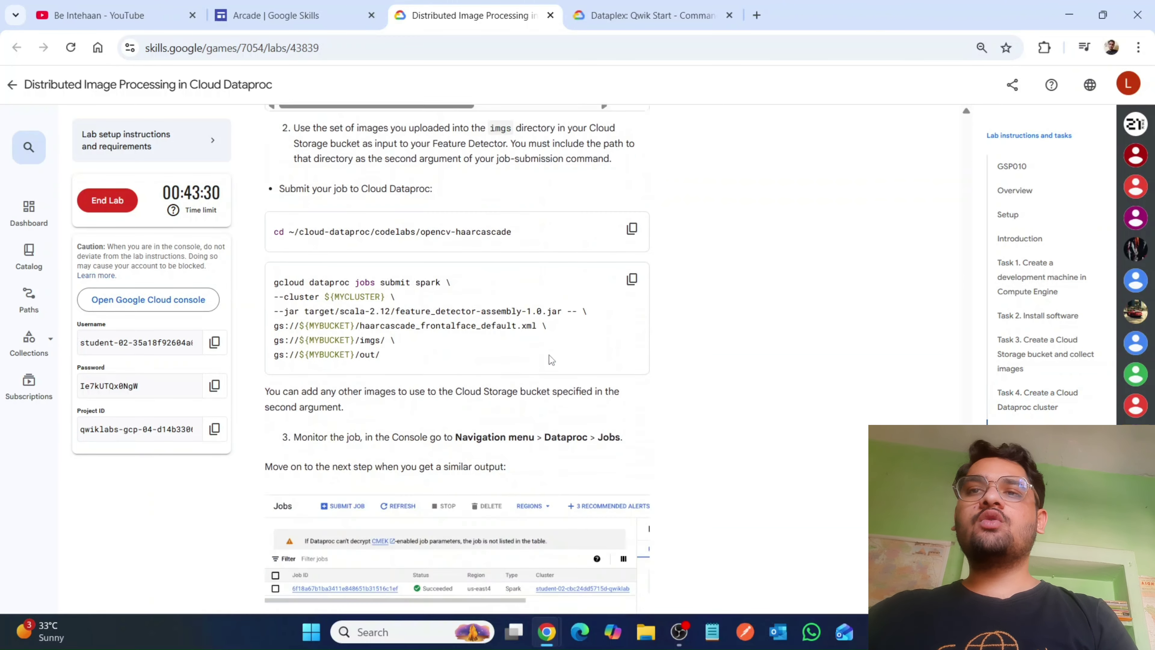
pyautogui.scroll(12, 591, 337)
pyautogui.scroll(5, 612, 321)
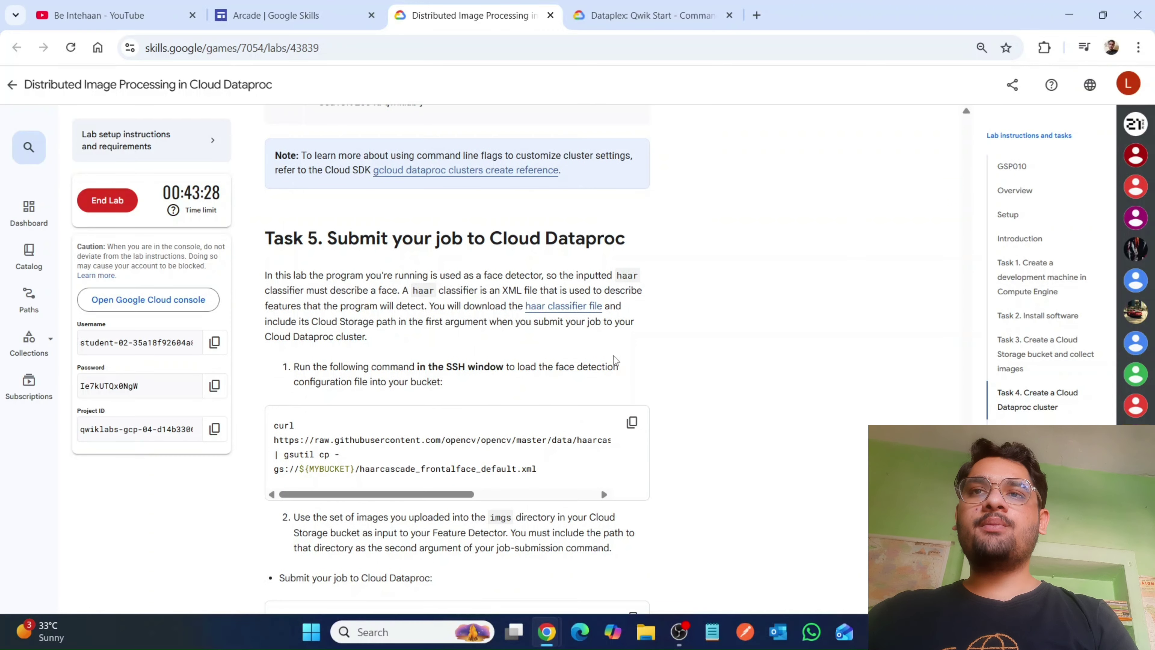
pyautogui.moveTo(543, 637)
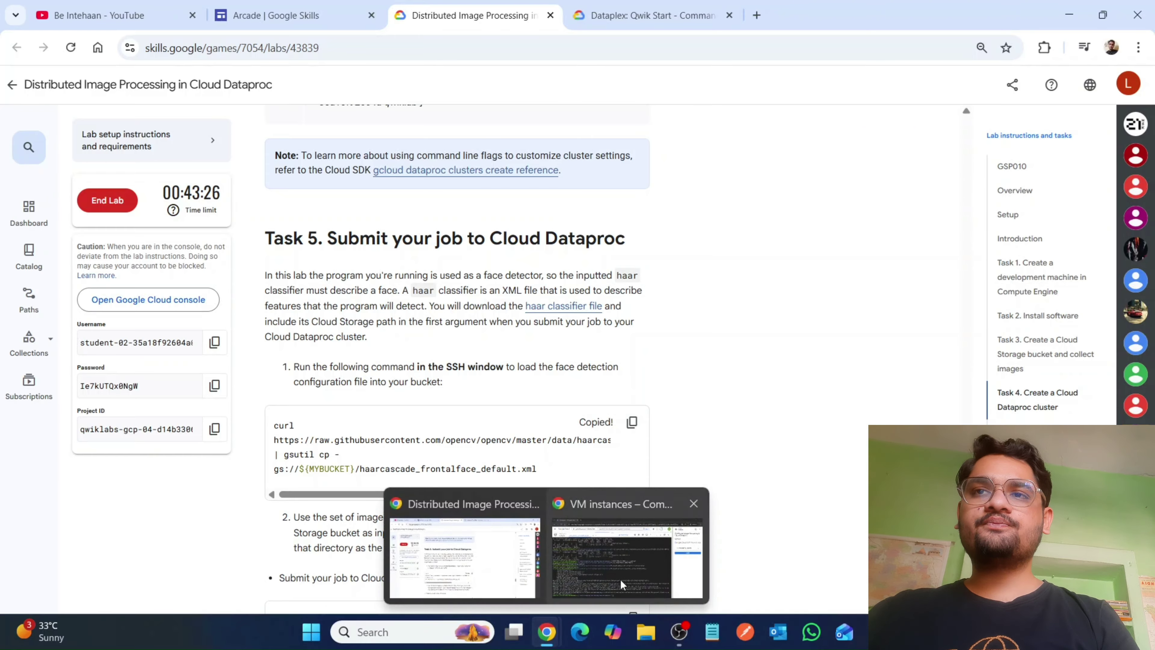
pyautogui.click(620, 579)
pyautogui.hotkey('ctrl', 'v')
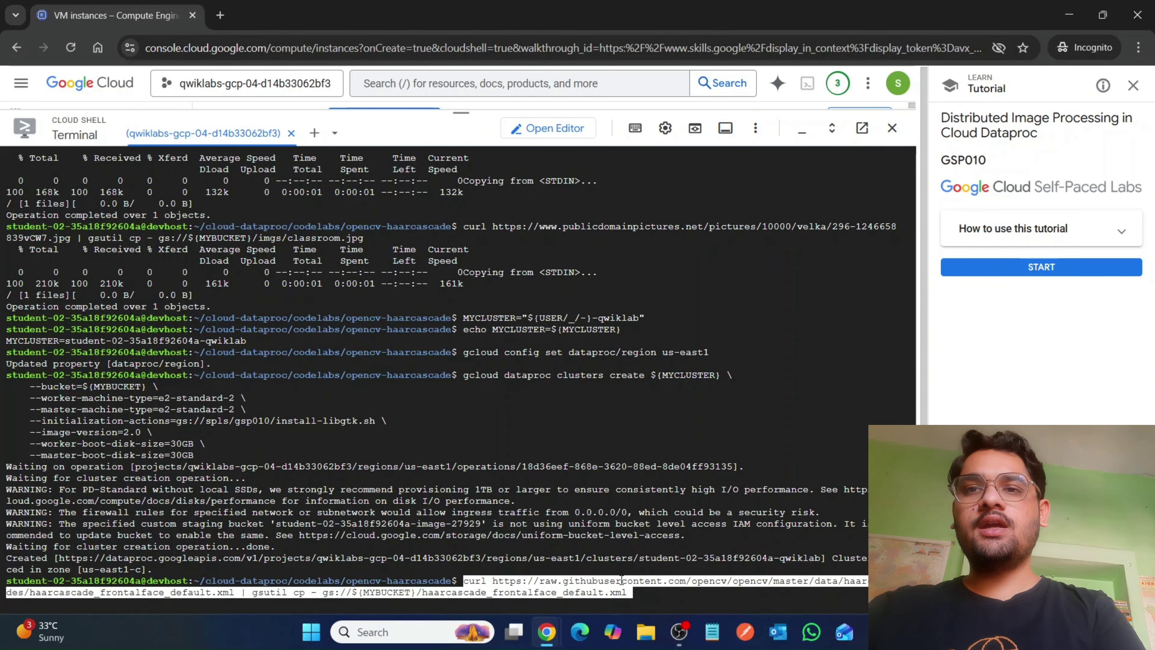
pyautogui.press('Return')
# Copy cd ~/cloud-dataproc/codelabs/opencv-haarcascade from the lab instructions and run it on devhost.
pyautogui.moveTo(546, 633)
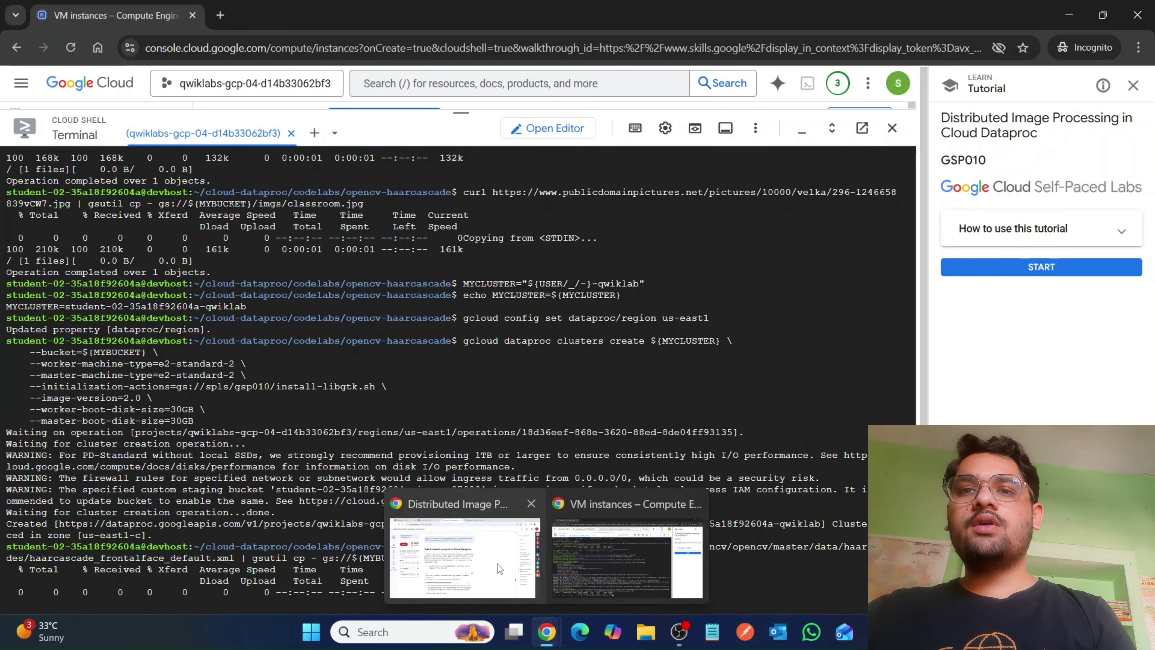
pyautogui.click(496, 564)
pyautogui.scroll(-5, 558, 464)
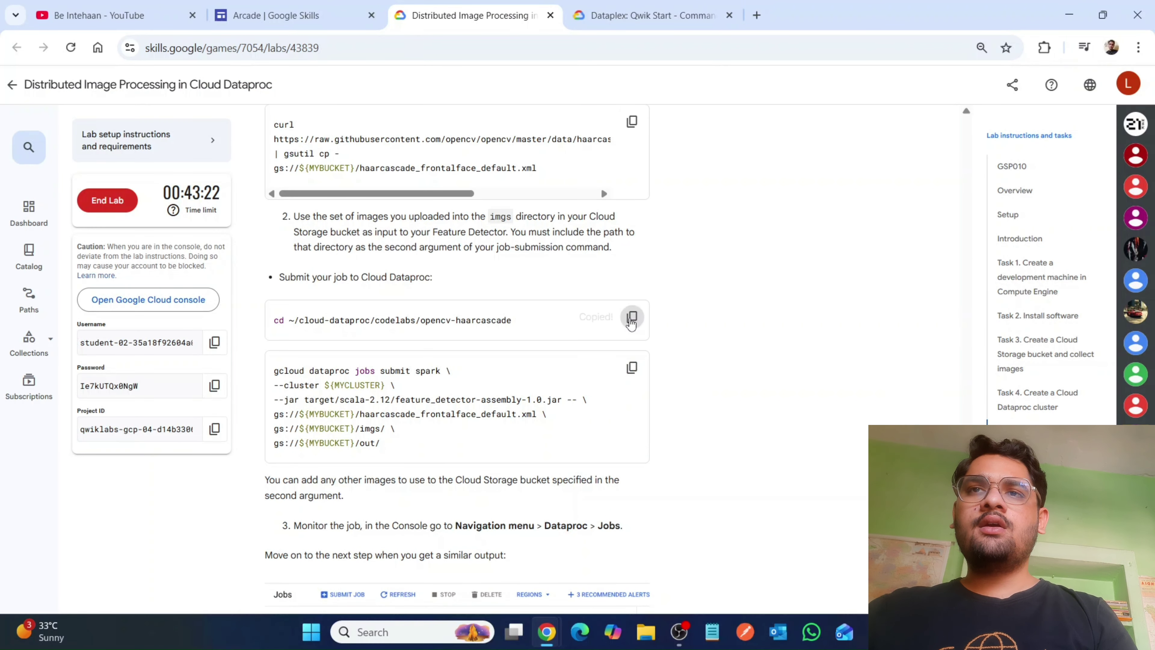
pyautogui.moveTo(546, 633)
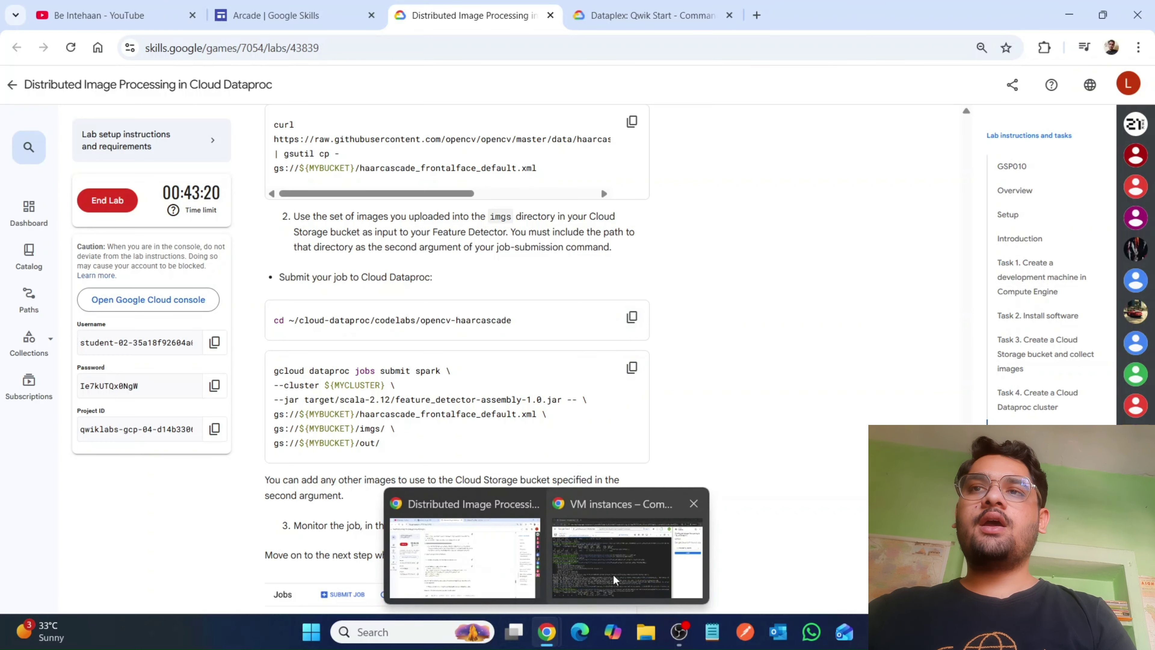
pyautogui.click(612, 574)
pyautogui.hotkey('ctrl', 'v')
pyautogui.press('Return')
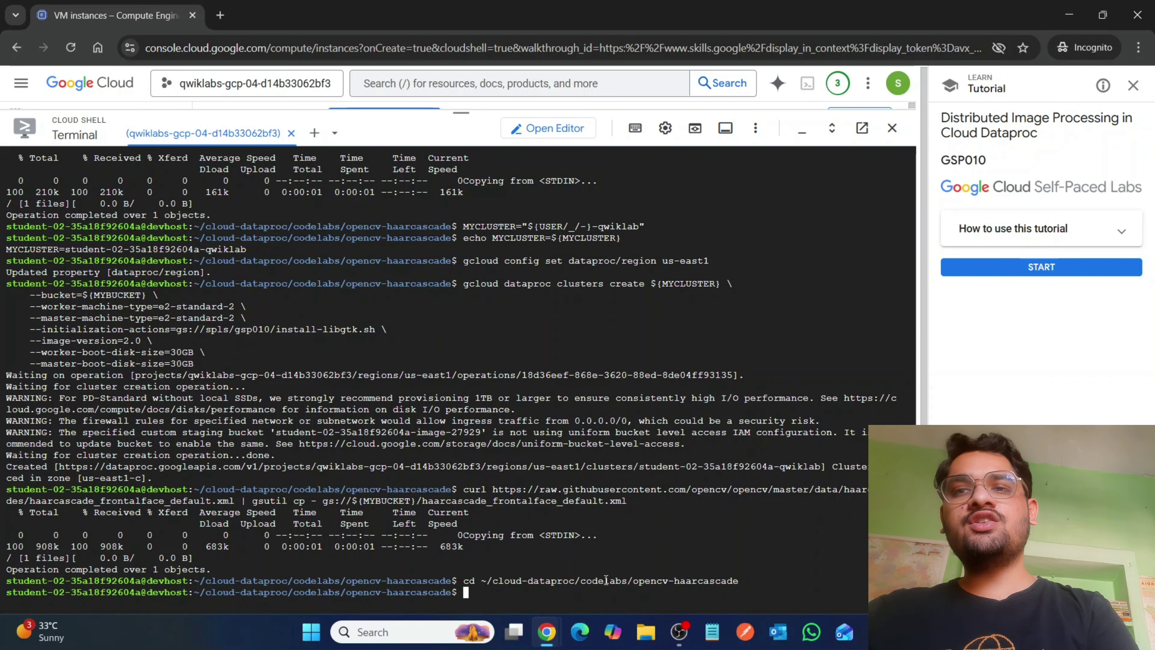
# Copy the lab's gcloud dataproc jobs submit spark command for feature_detector-assembly-1.0.jar and run it on devhost with the bucket's imgs and out paths.
pyautogui.moveTo(547, 633)
pyautogui.click(499, 568)
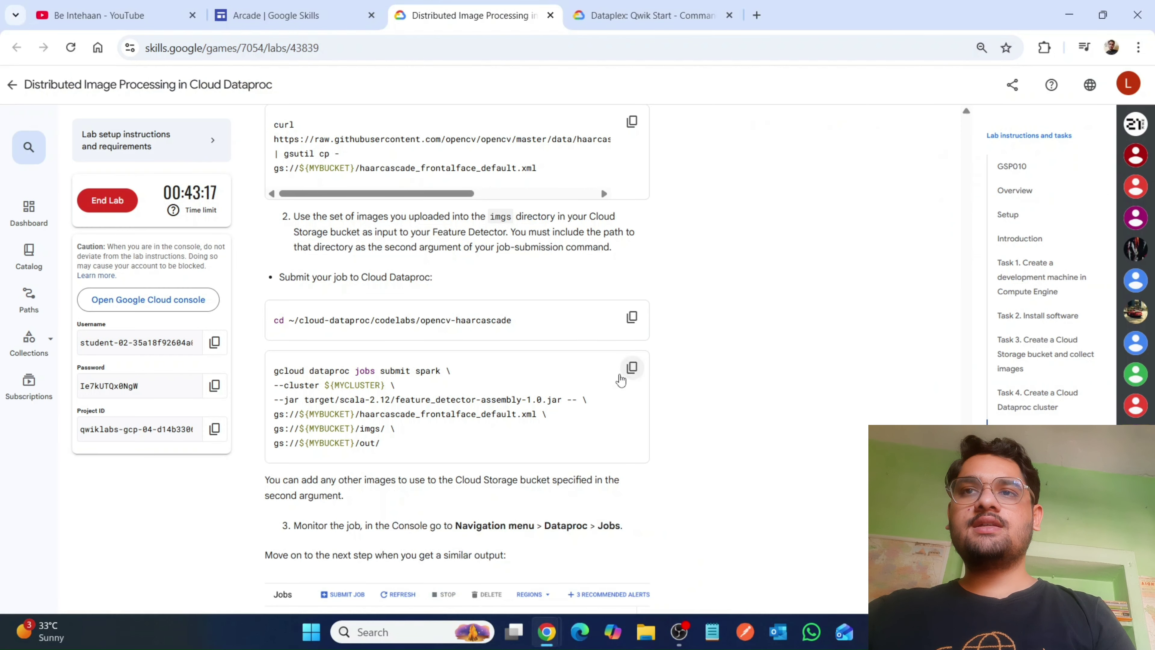
pyautogui.click(632, 367)
pyautogui.click(576, 581)
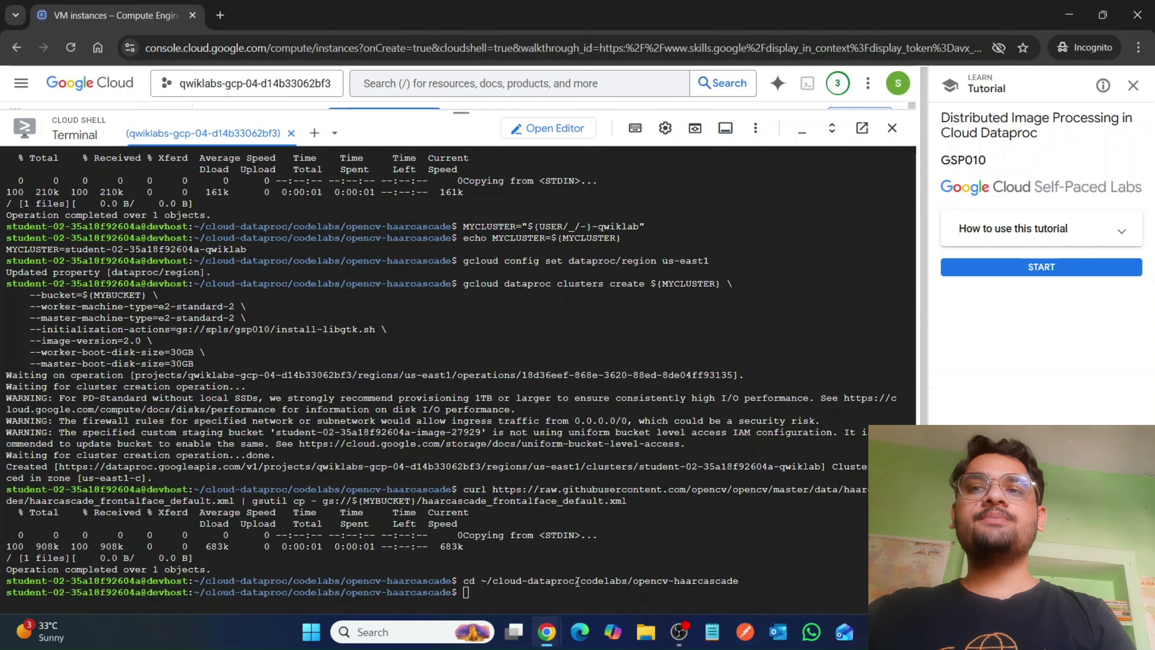
pyautogui.hotkey('ctrl', 'v')
pyautogui.press('Return')
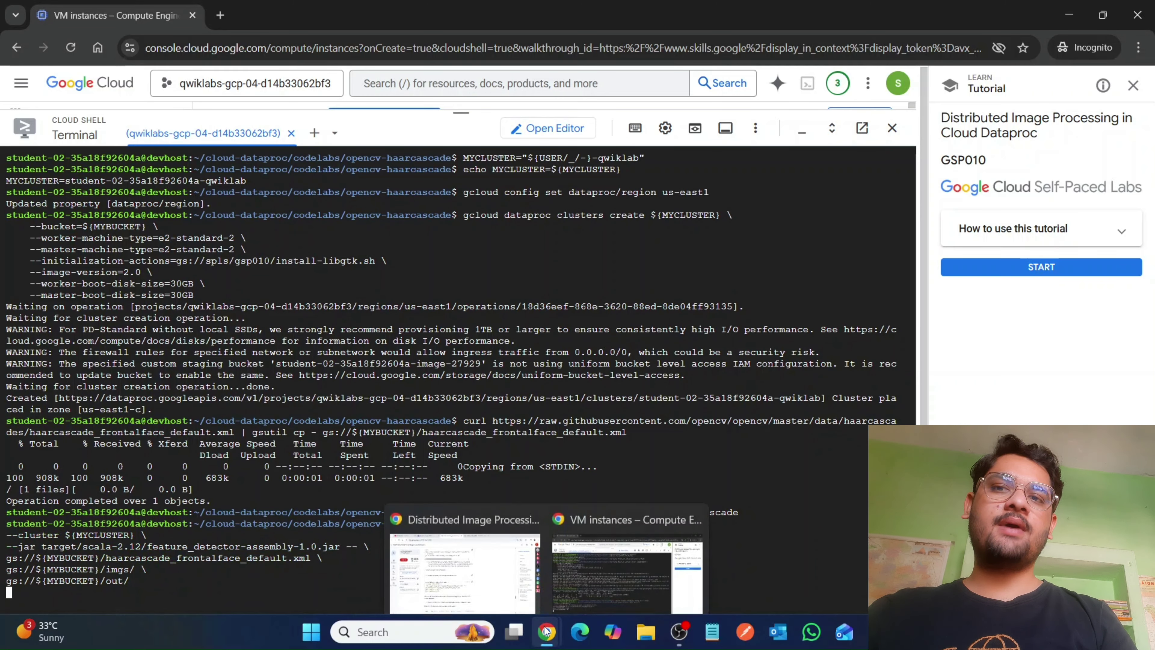
# Read the Task 5 progress check instructions and return to the devhost terminal to monitor the Spark job until it finishes.
pyautogui.click(498, 568)
pyautogui.scroll(-10, 518, 471)
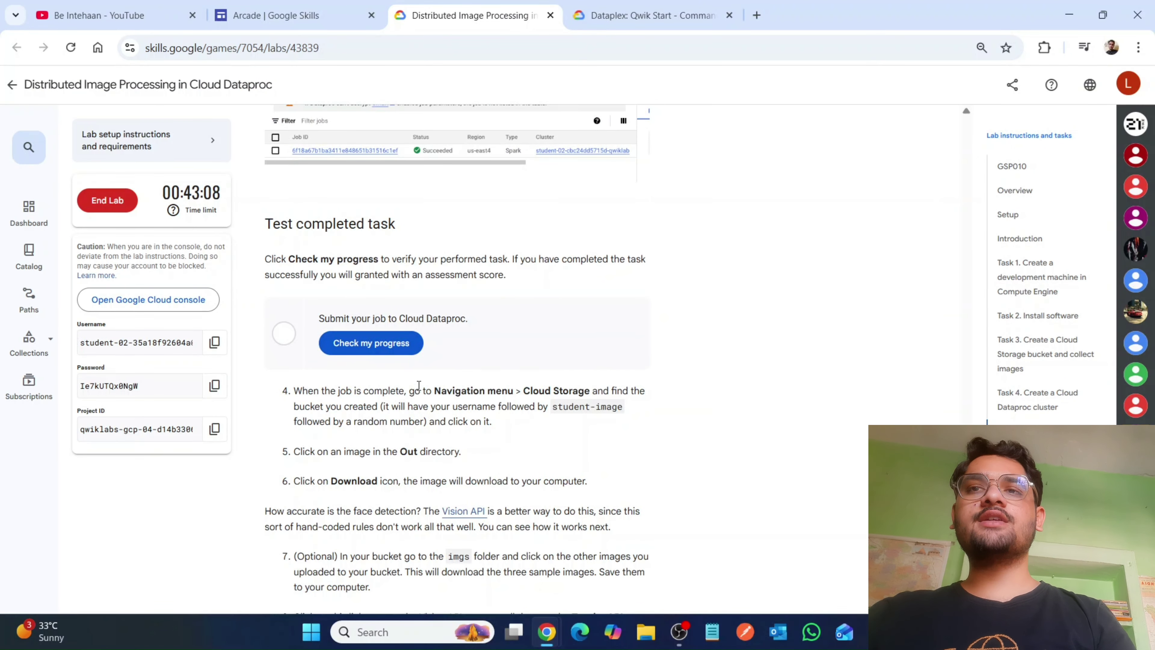
pyautogui.scroll(2, 454, 373)
pyautogui.scroll(-1, 473, 389)
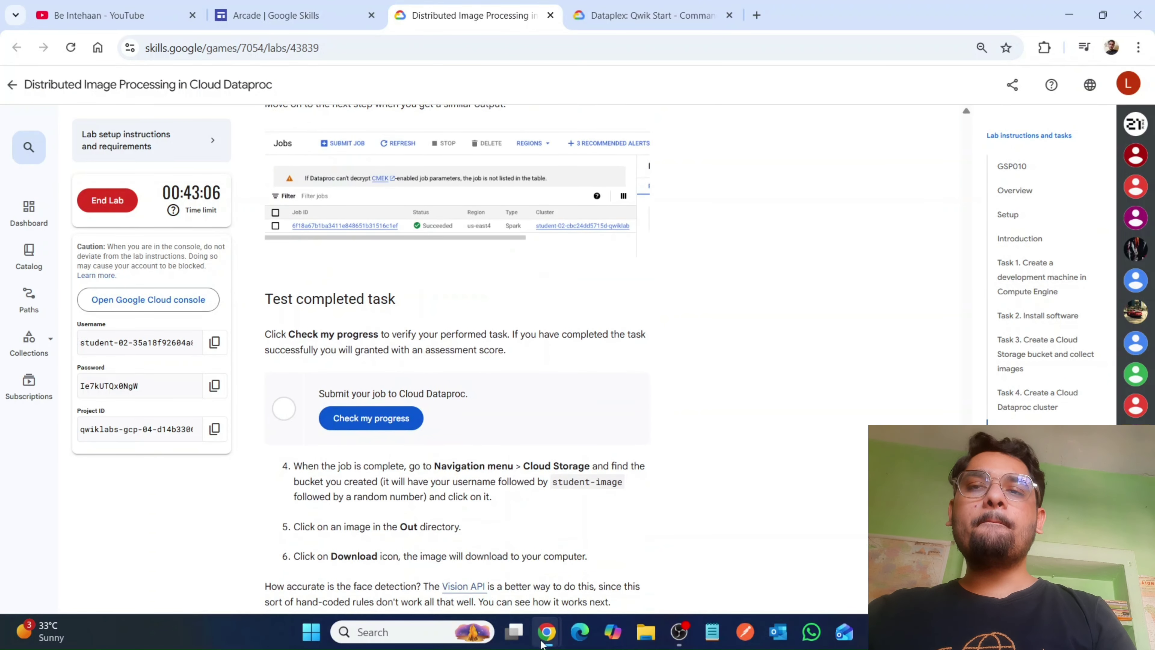
pyautogui.moveTo(544, 637)
pyautogui.click(611, 552)
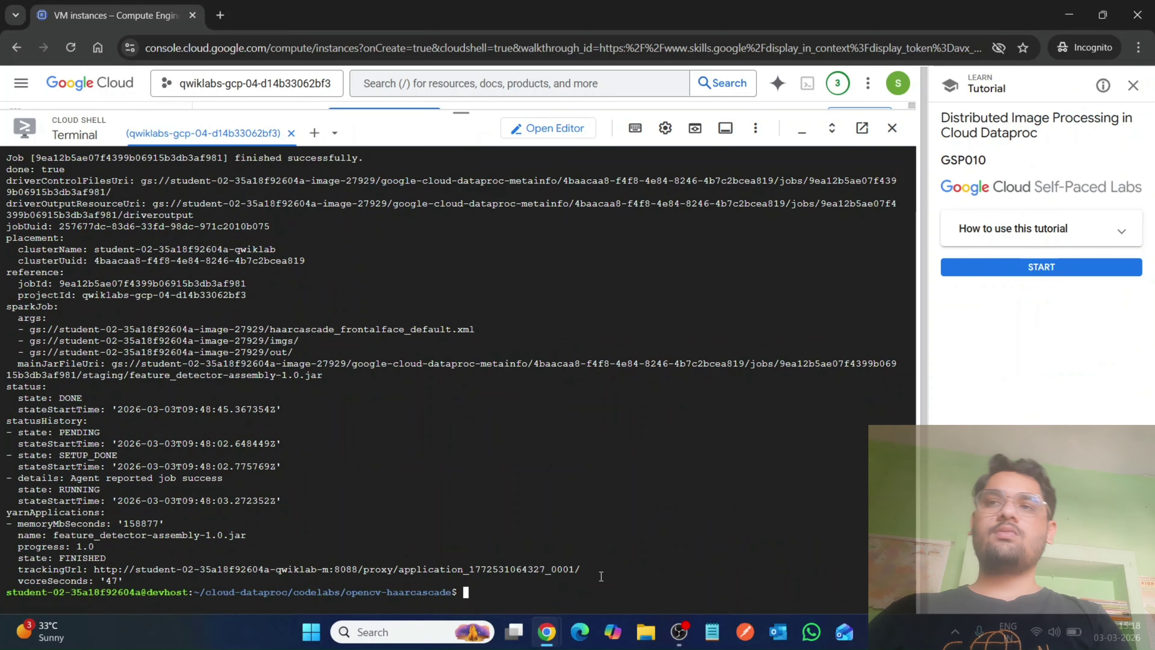
# Check the lab progress for "Submit your job to Cloud Dataproc" and look through the remaining Task 5 instructions.
pyautogui.moveTo(562, 634)
pyautogui.click(459, 585)
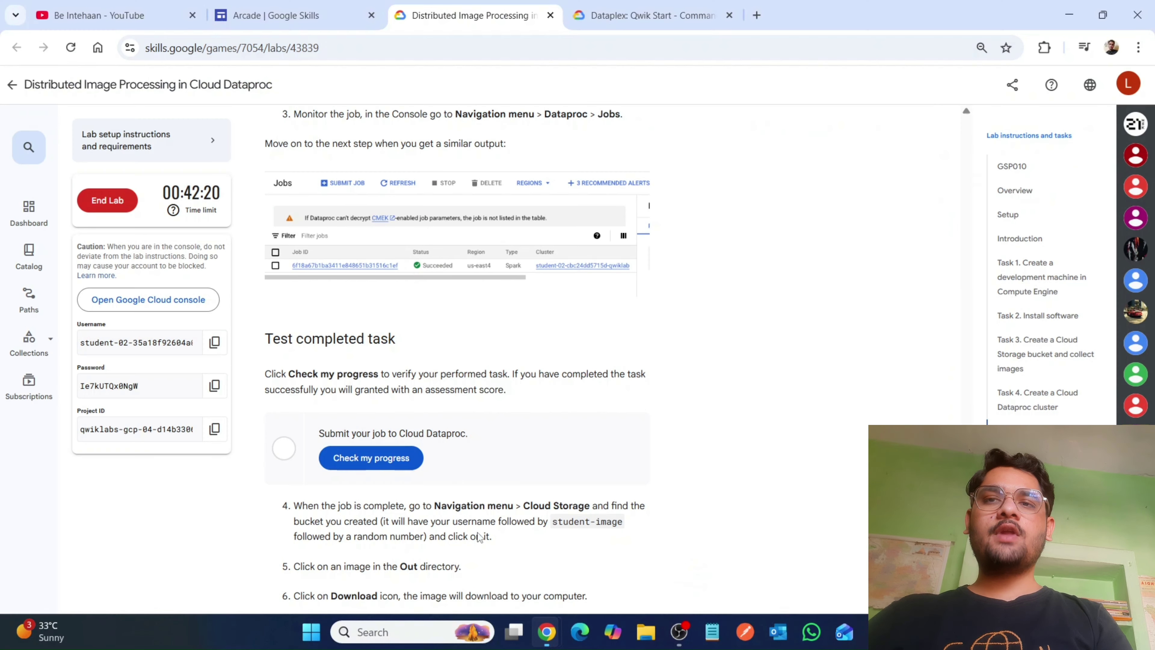
pyautogui.click(370, 461)
pyautogui.scroll(3, 510, 435)
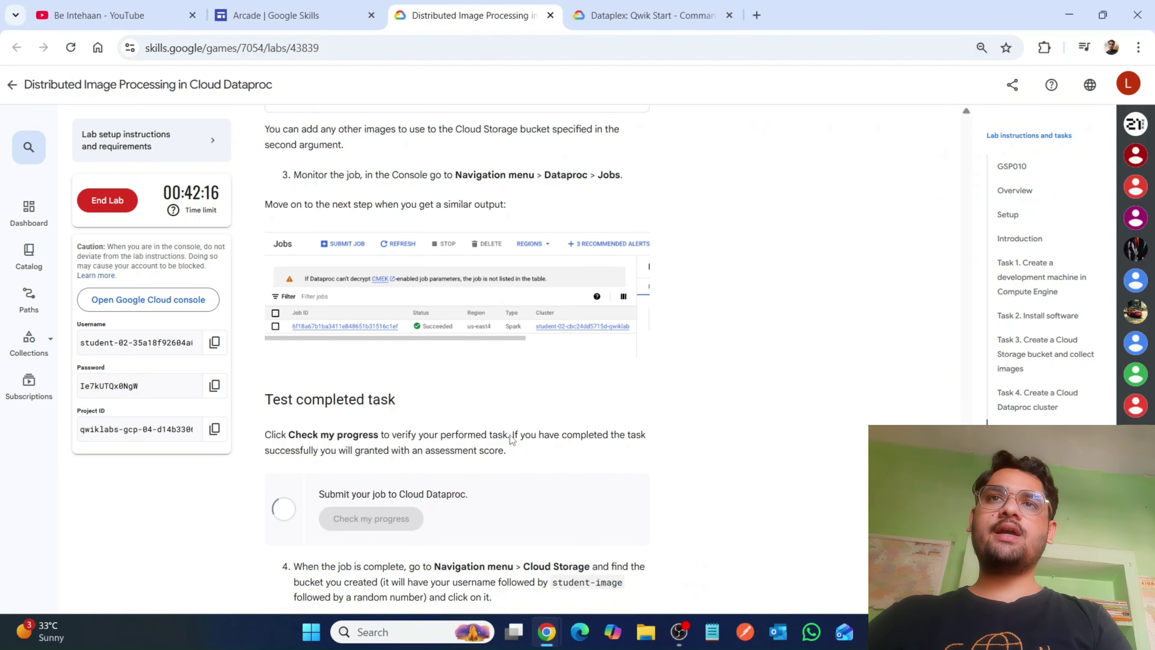
pyautogui.scroll(-3, 600, 403)
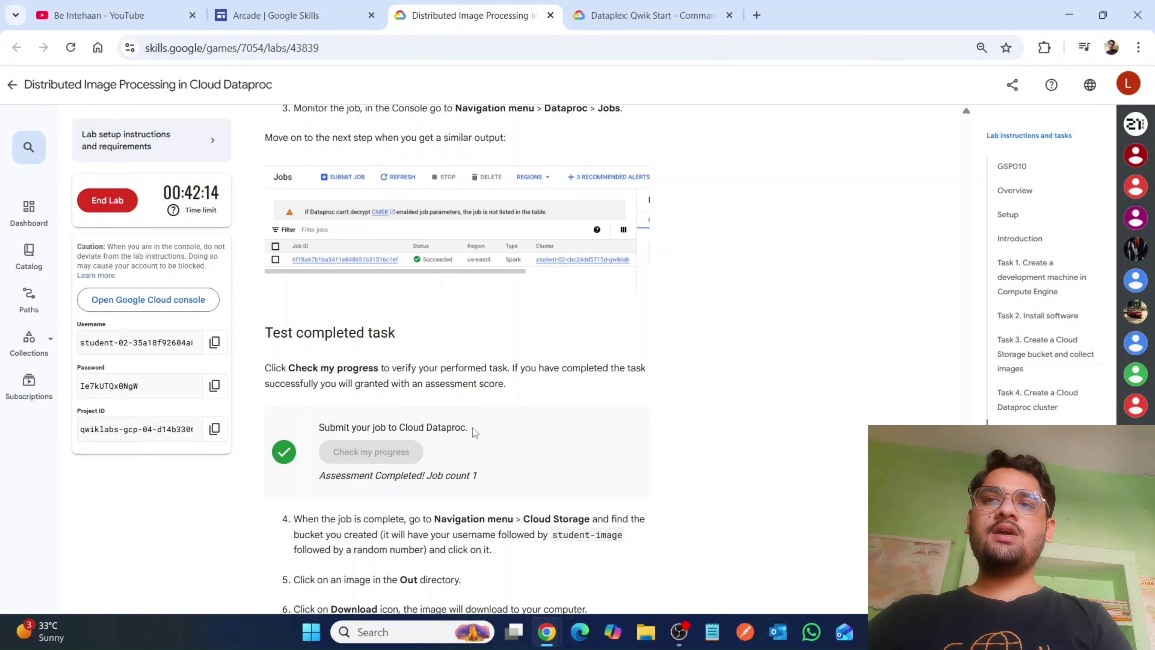
pyautogui.scroll(-9, 473, 430)
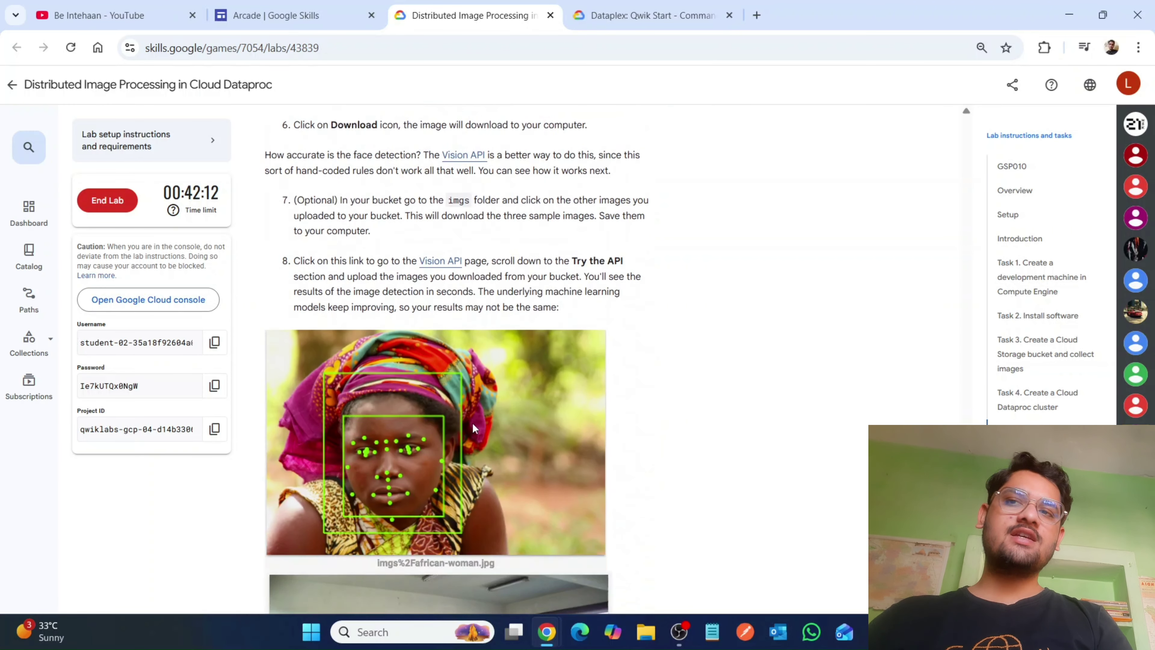
pyautogui.scroll(-10, 472, 423)
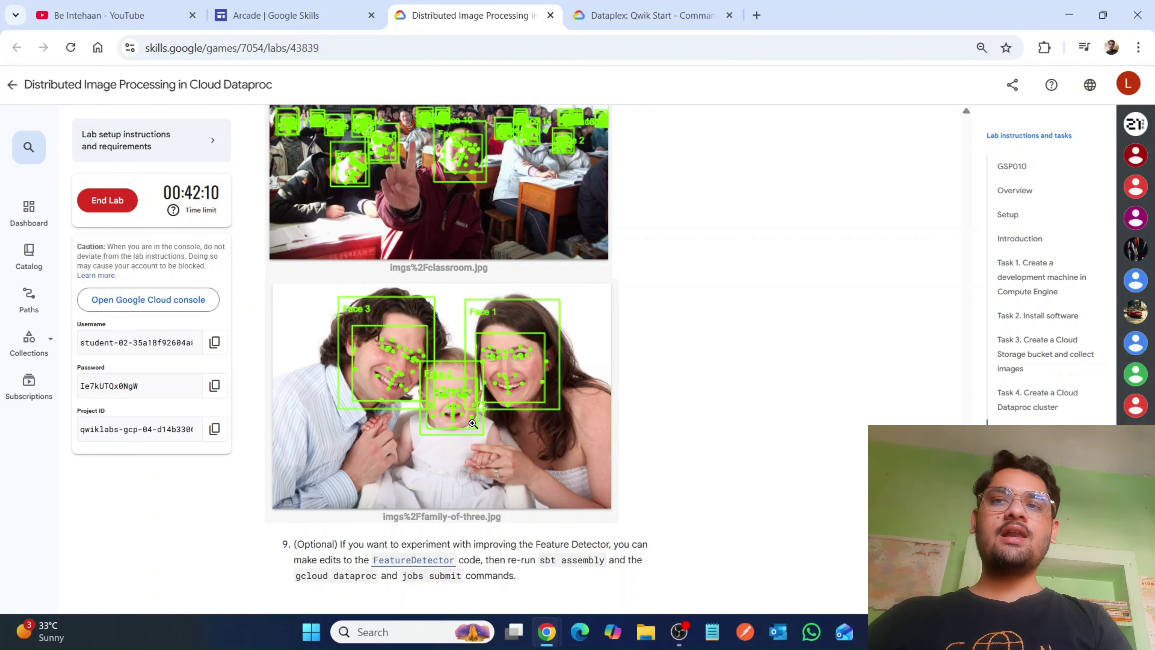